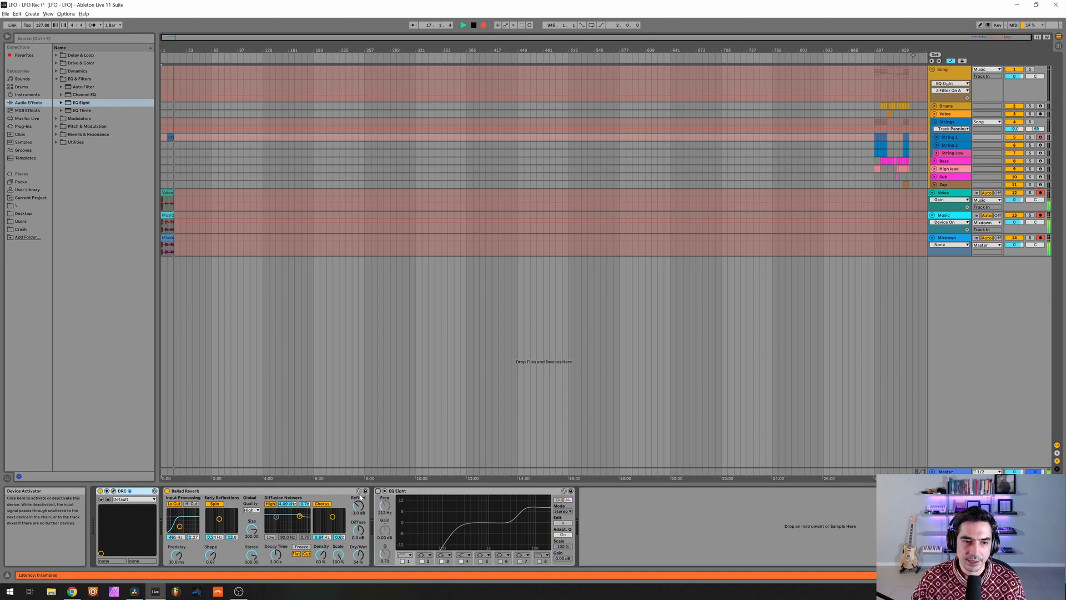
Bypass the EQ Eight on the String 1 track and reload the Factory bank's Default patch in its DRC synth.
click(378, 491)
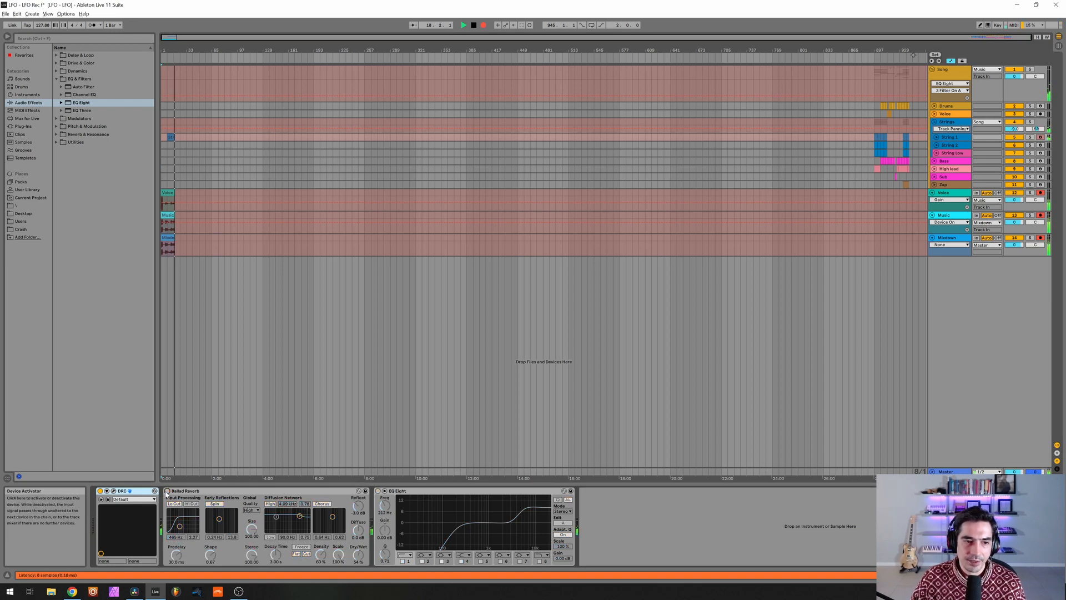
click(114, 491)
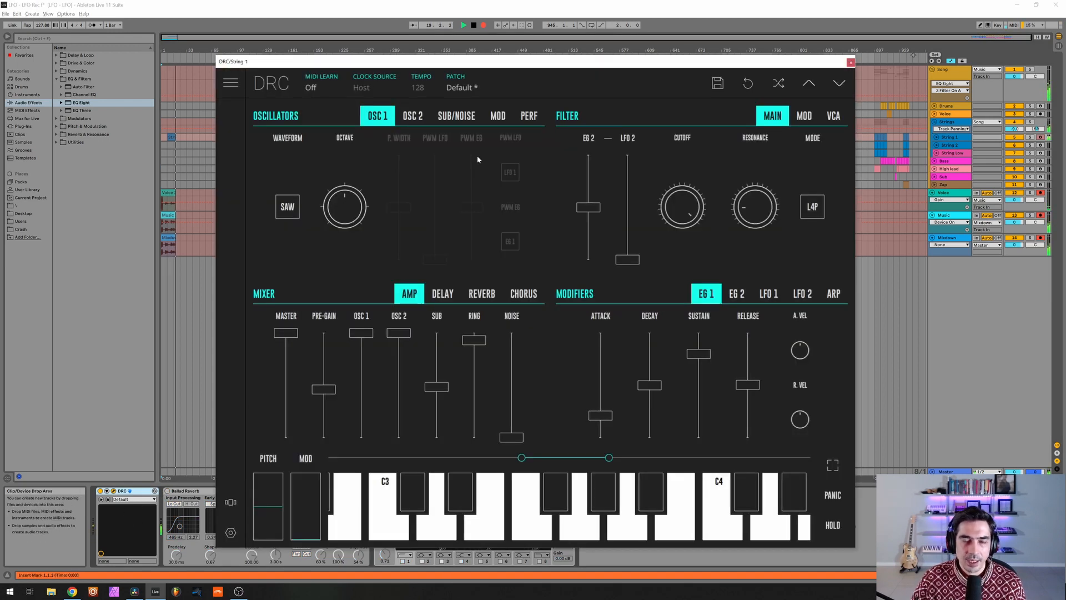
click(512, 90)
click(417, 151)
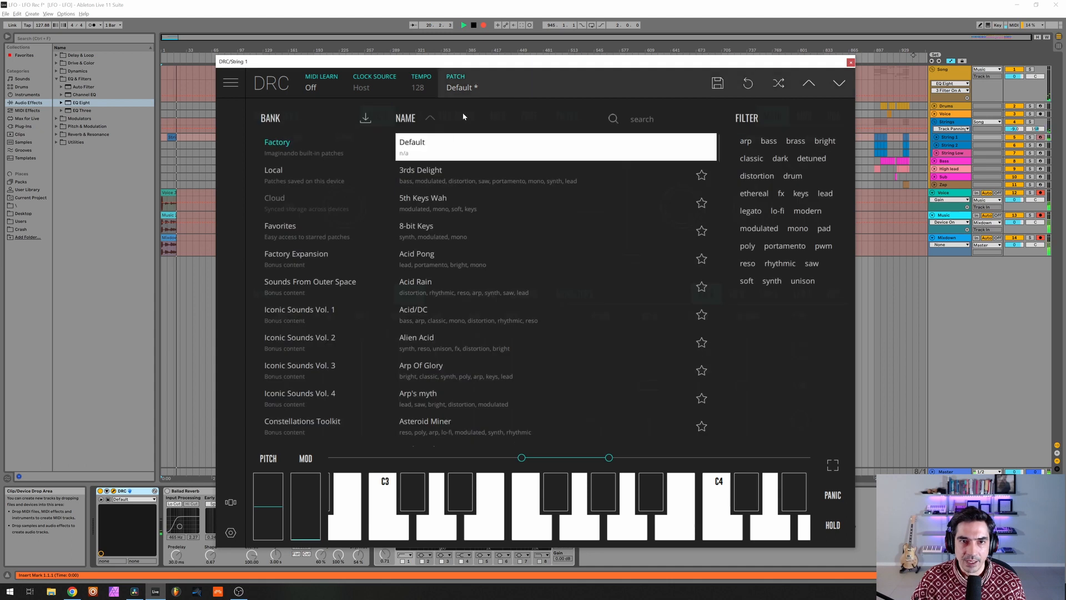
click(484, 86)
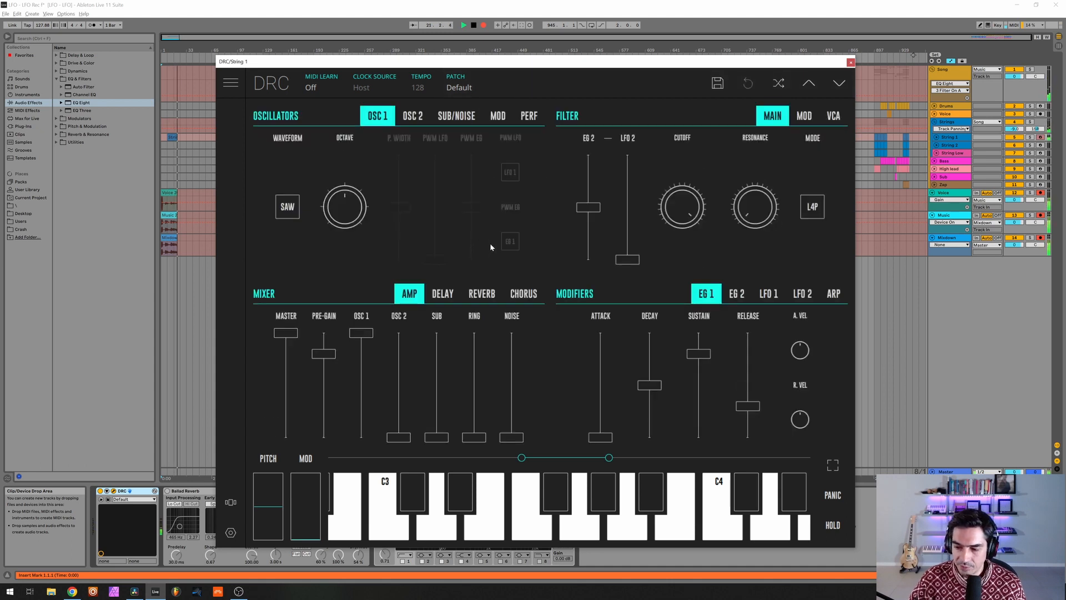
Raise the Osc 2 mixer level to maximum and detune its fine tuning slightly upward, to about 0.13.
click(414, 116)
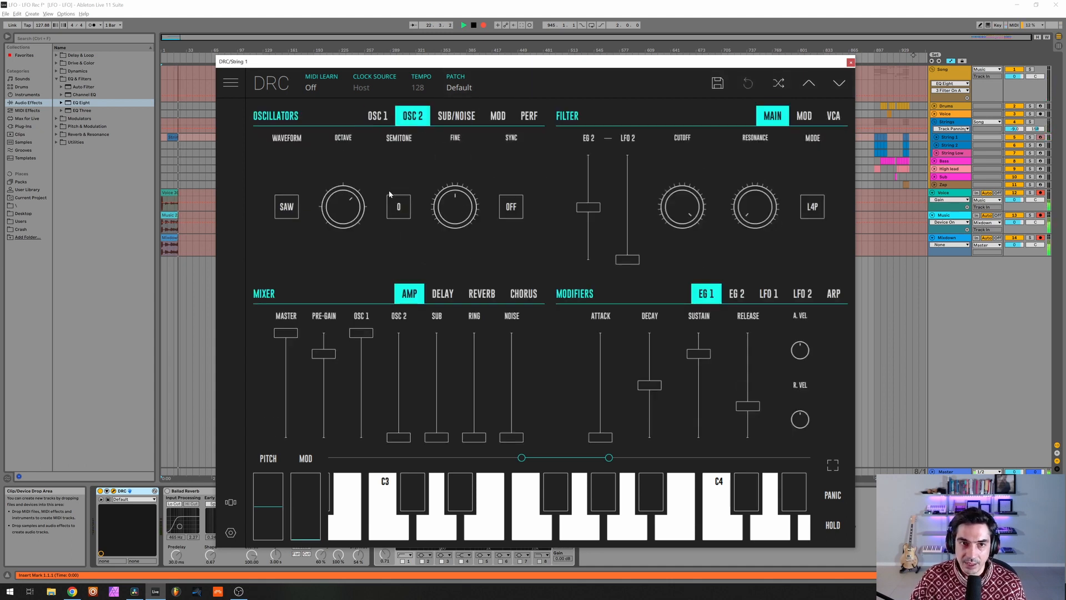
click(465, 213)
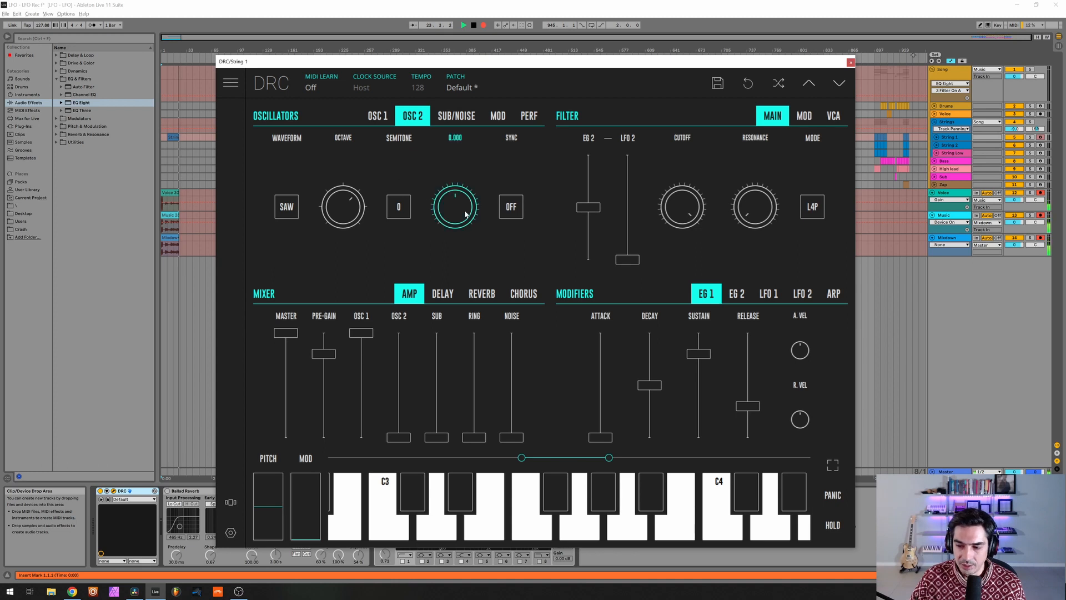
drag(405, 352, 397, 166)
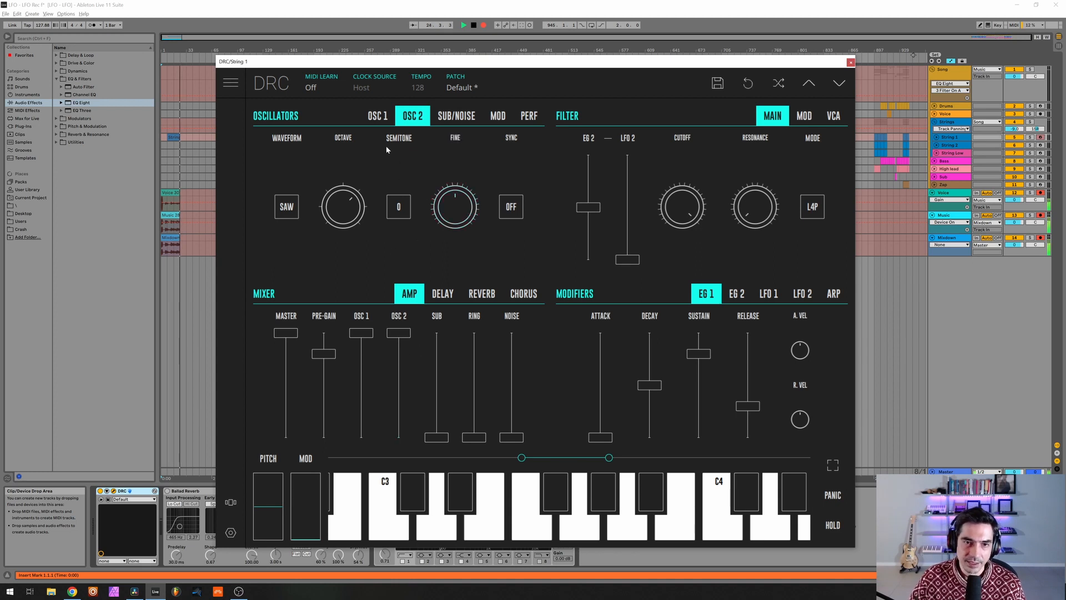
drag(455, 202, 502, 187)
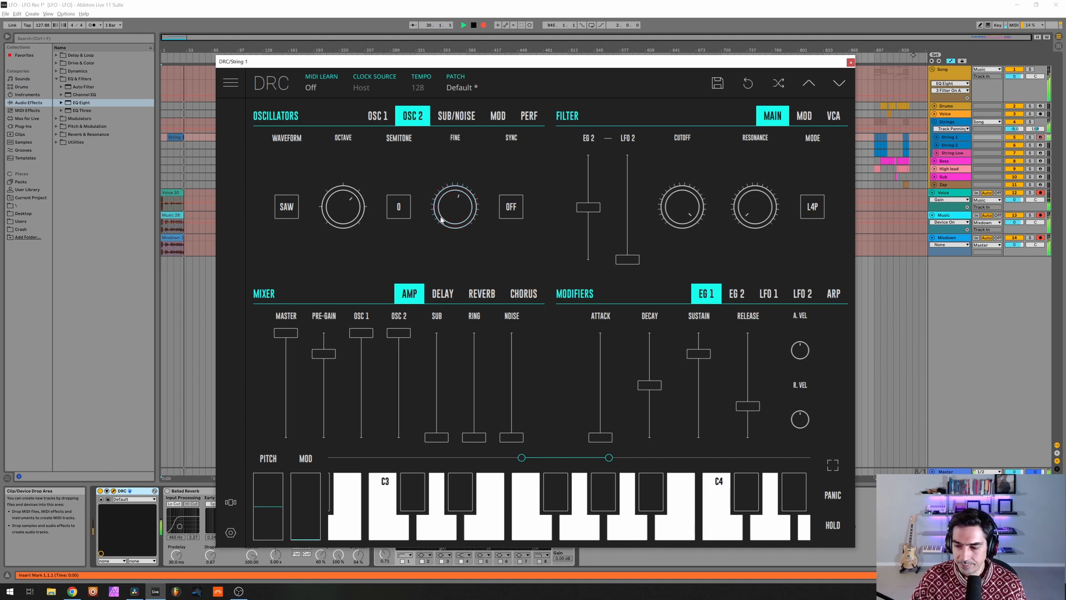
Raise the synth's Sub level to about halfway and its Ring level to nearly maximum.
click(457, 117)
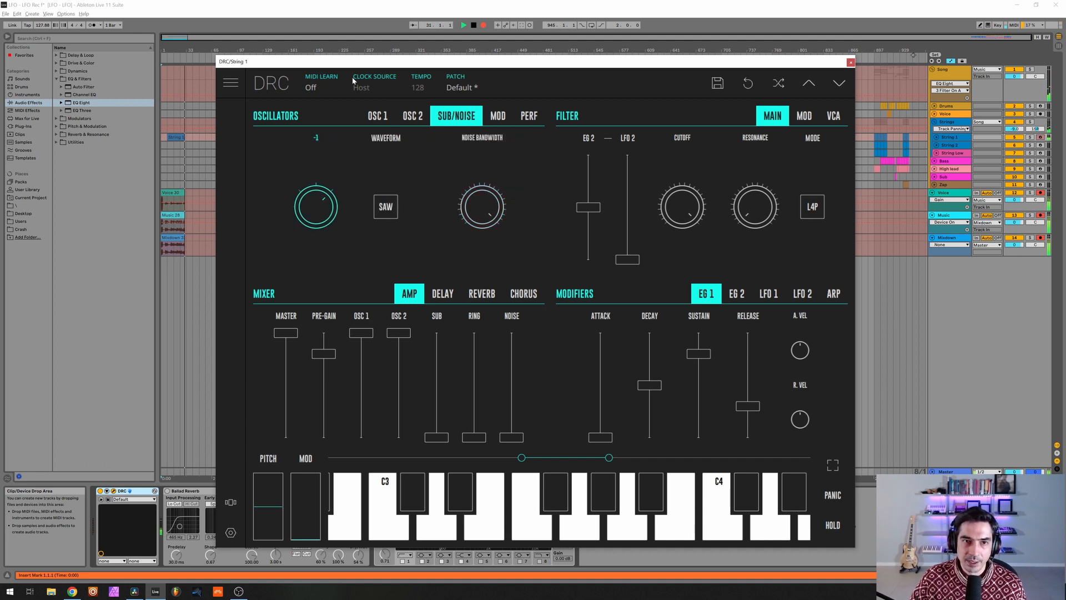
click(436, 393)
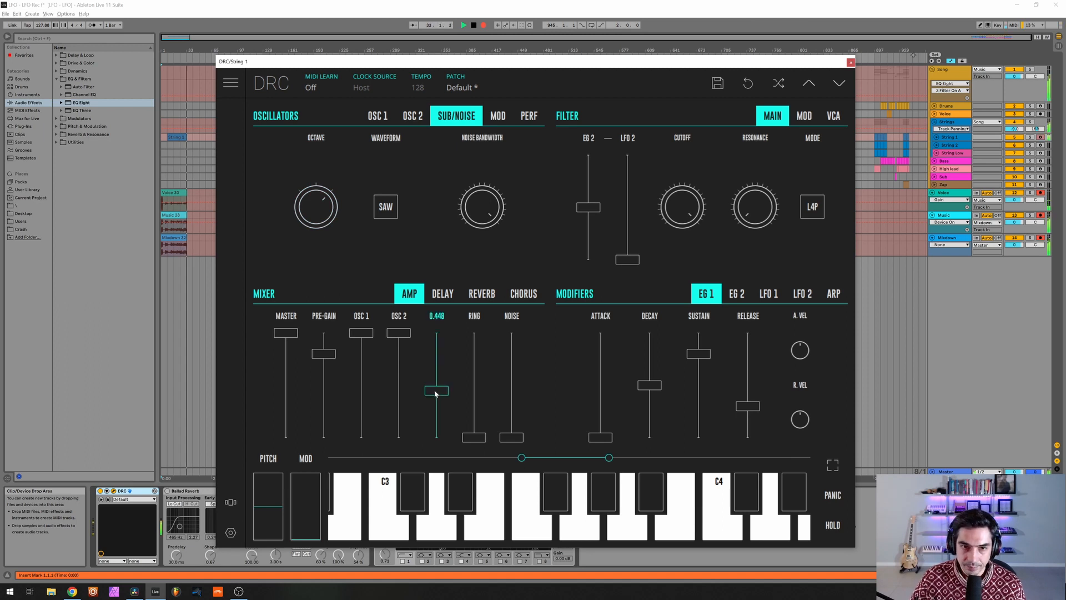
drag(440, 393, 449, 390)
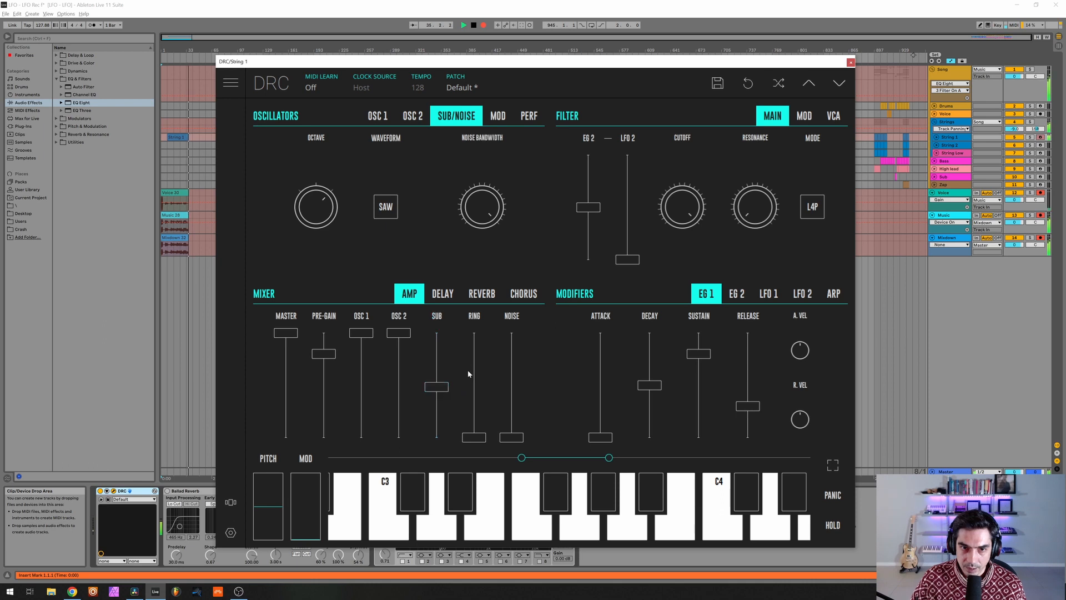
click(471, 354)
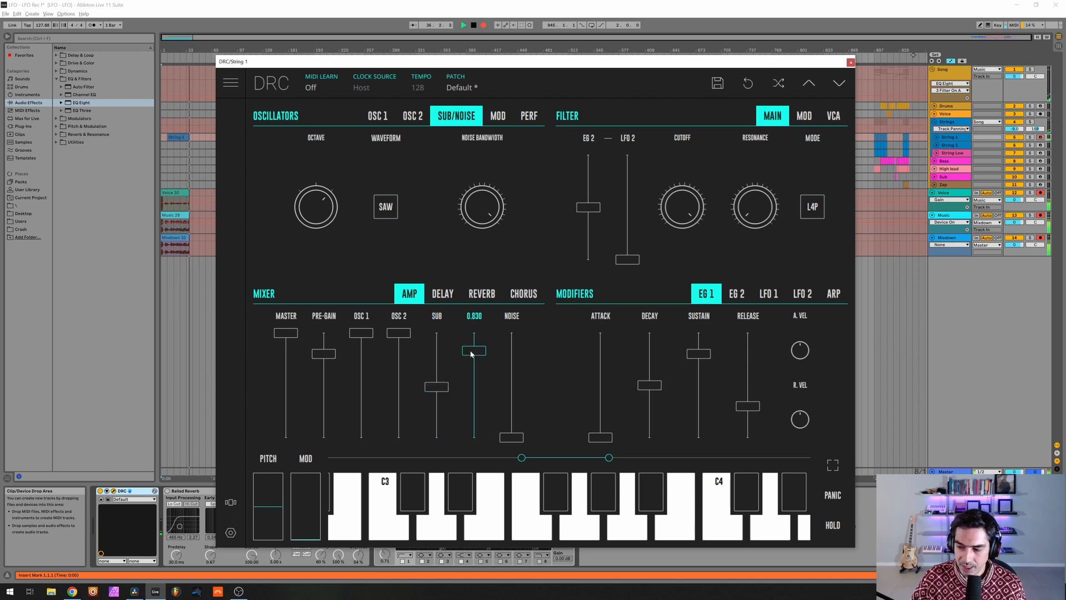
drag(471, 354, 496, 346)
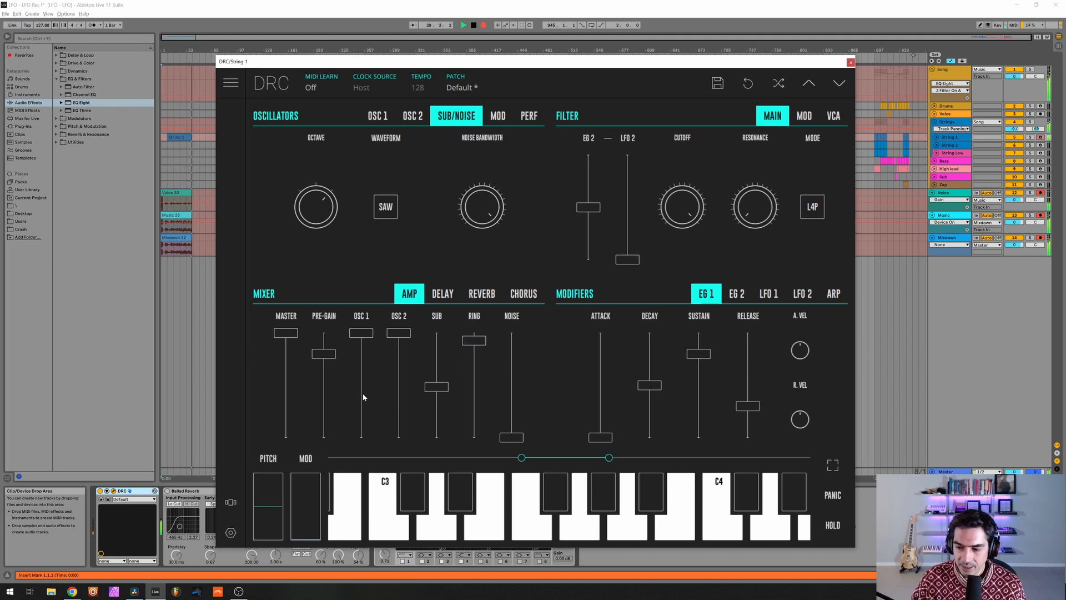
Lower the mixer's Pre-Gain to just under halfway and raise the filter resonance slightly.
click(322, 387)
drag(321, 388, 322, 390)
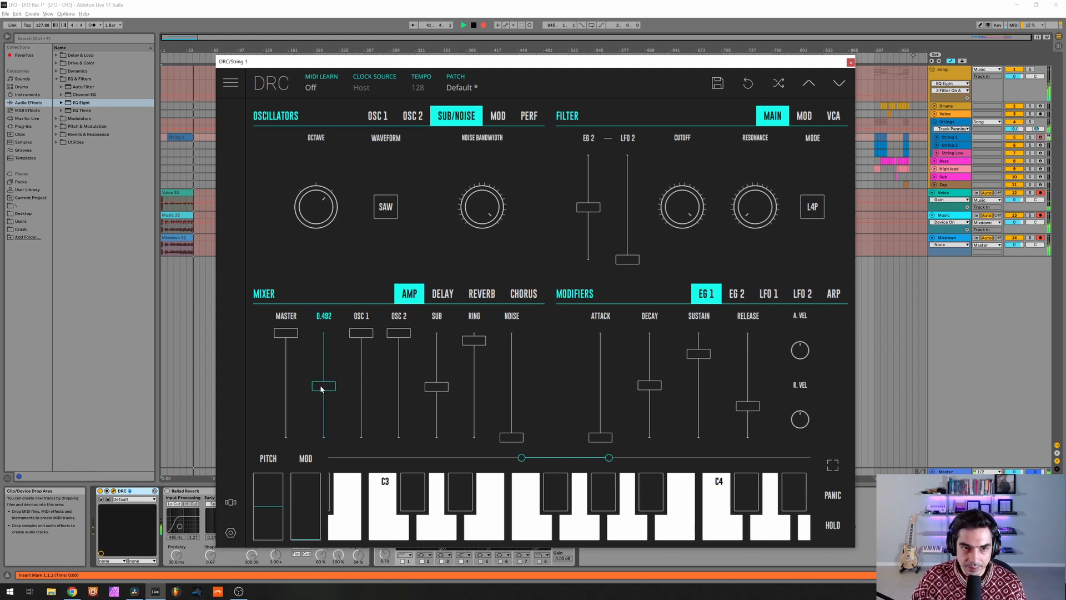
drag(321, 388, 326, 389)
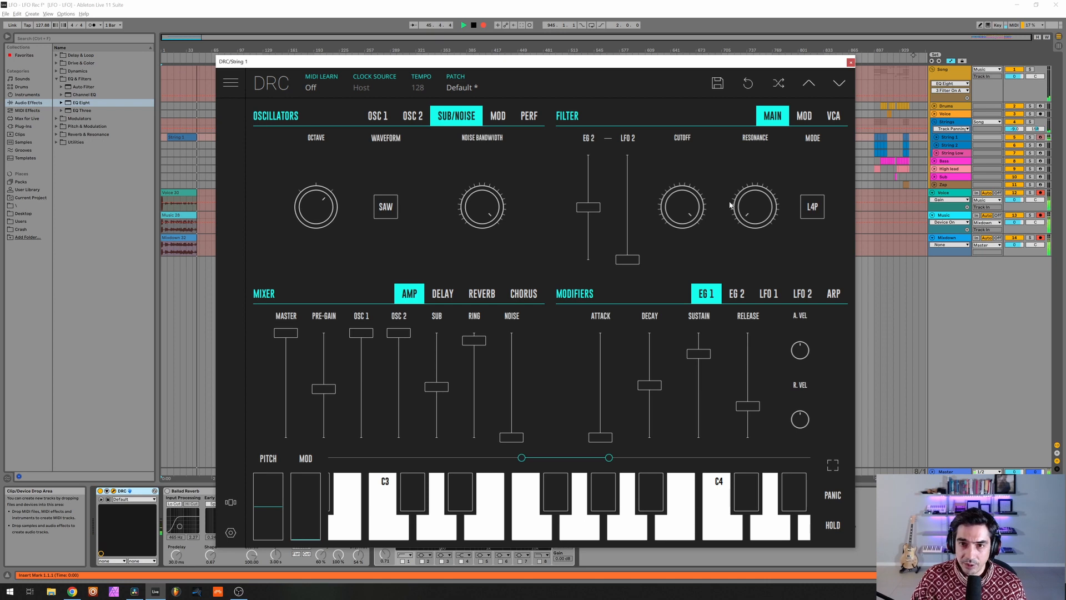
drag(743, 212, 773, 186)
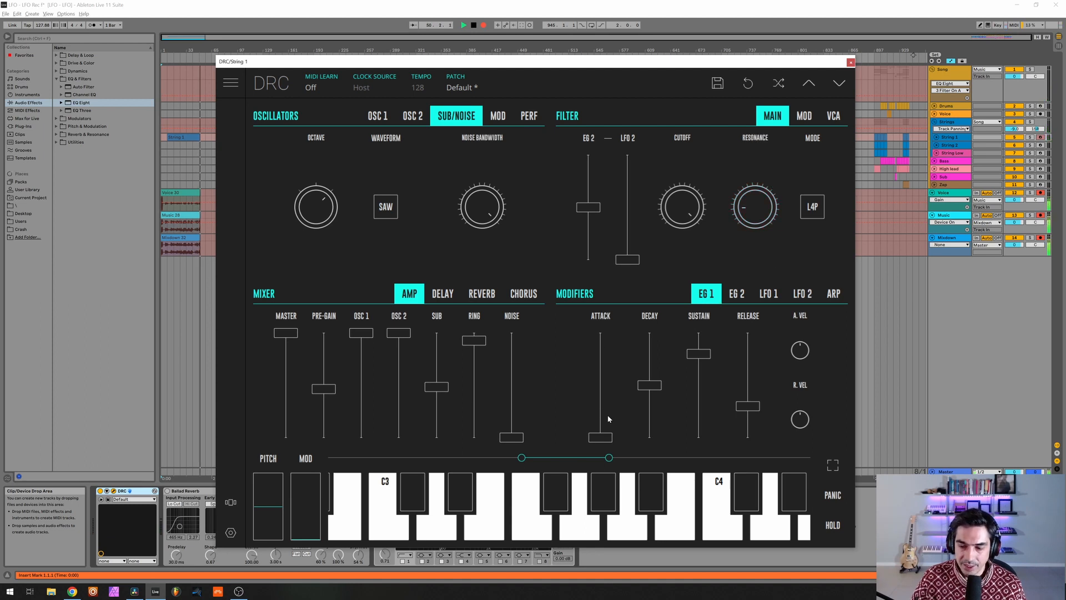
Lengthen the EG 1 envelope, with attack at about one fifth and release at about halfway.
drag(599, 421, 608, 418)
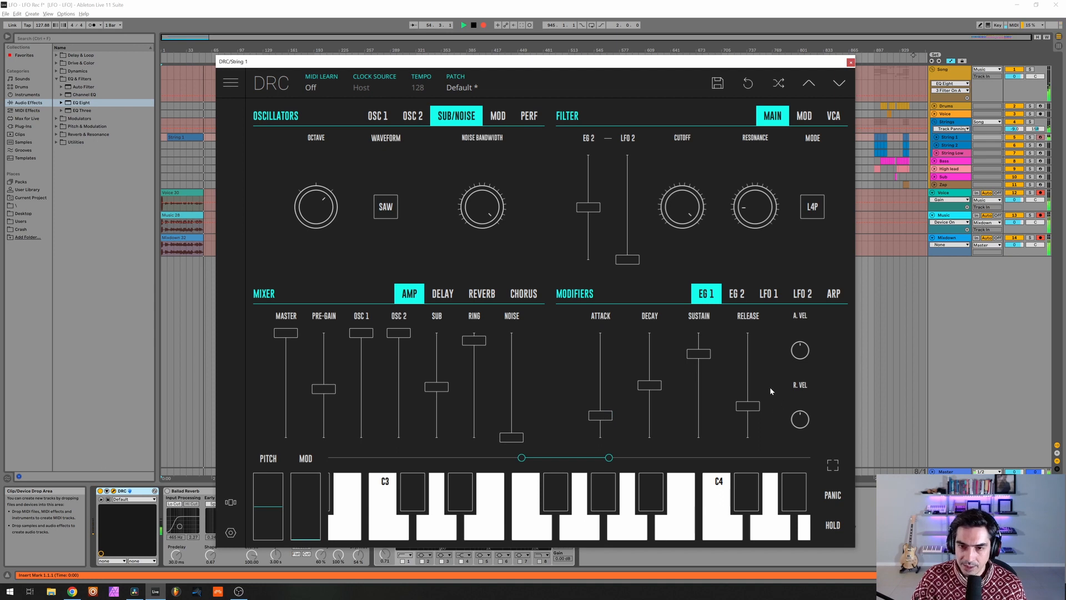
drag(745, 387, 744, 386)
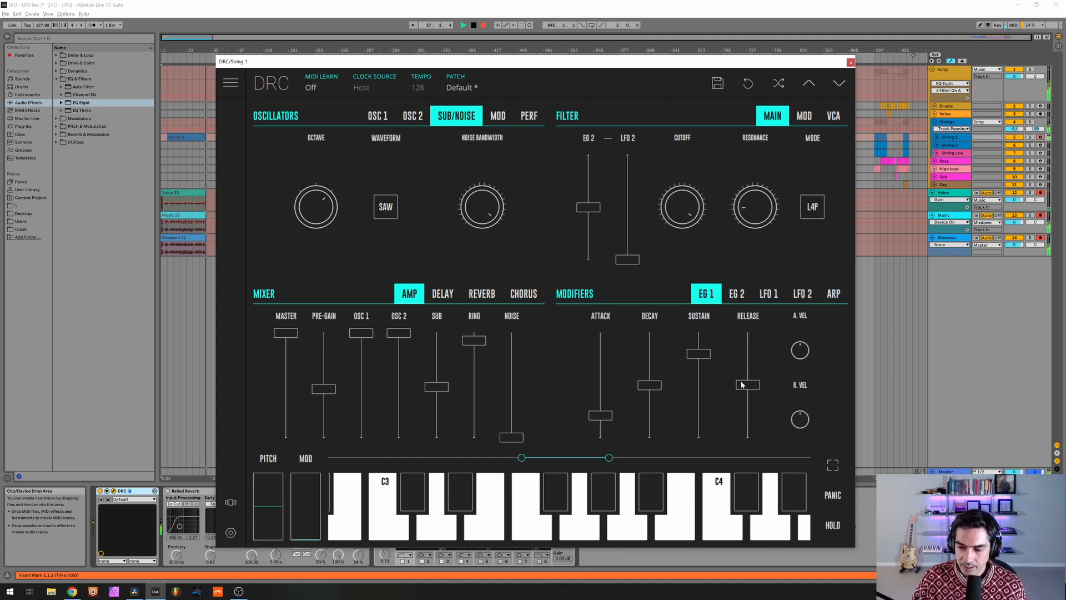
click(733, 295)
click(704, 295)
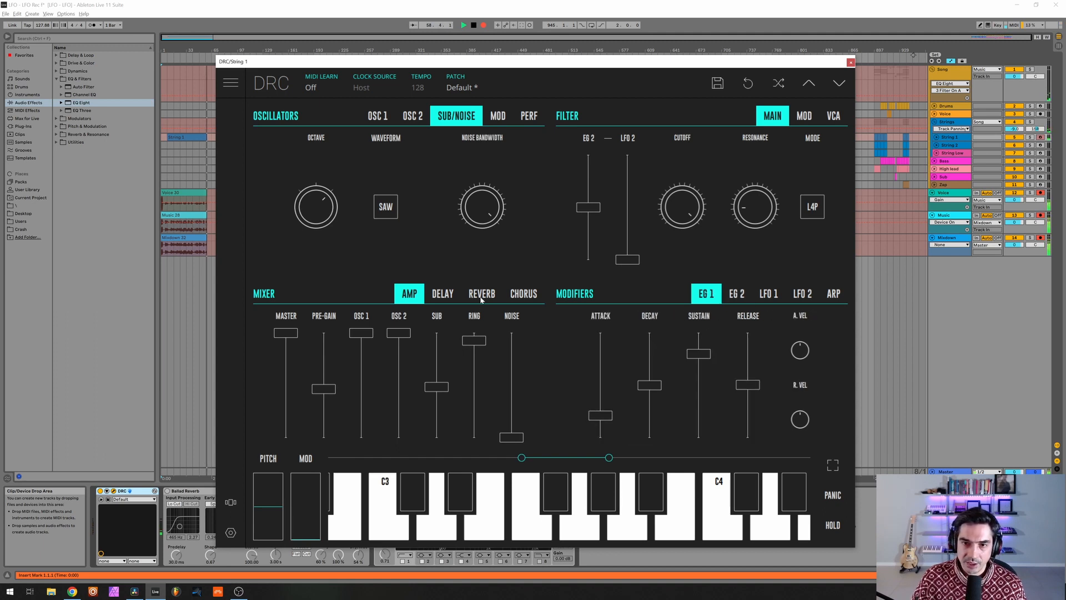
Set the synth's reverb amount to about one third, decay to about two thirds and modulation to just under half.
click(481, 299)
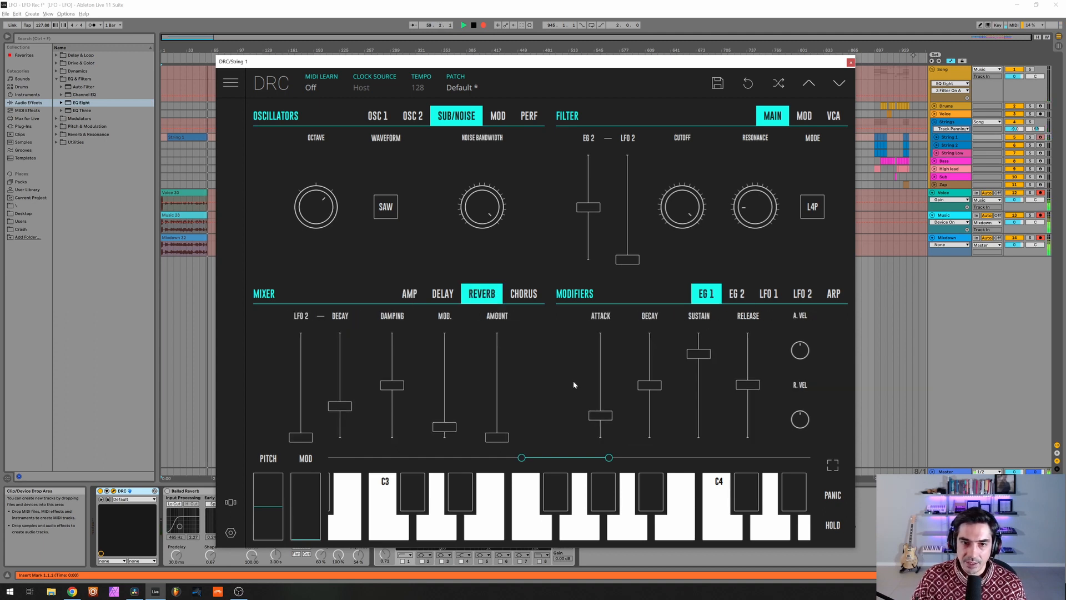
click(492, 425)
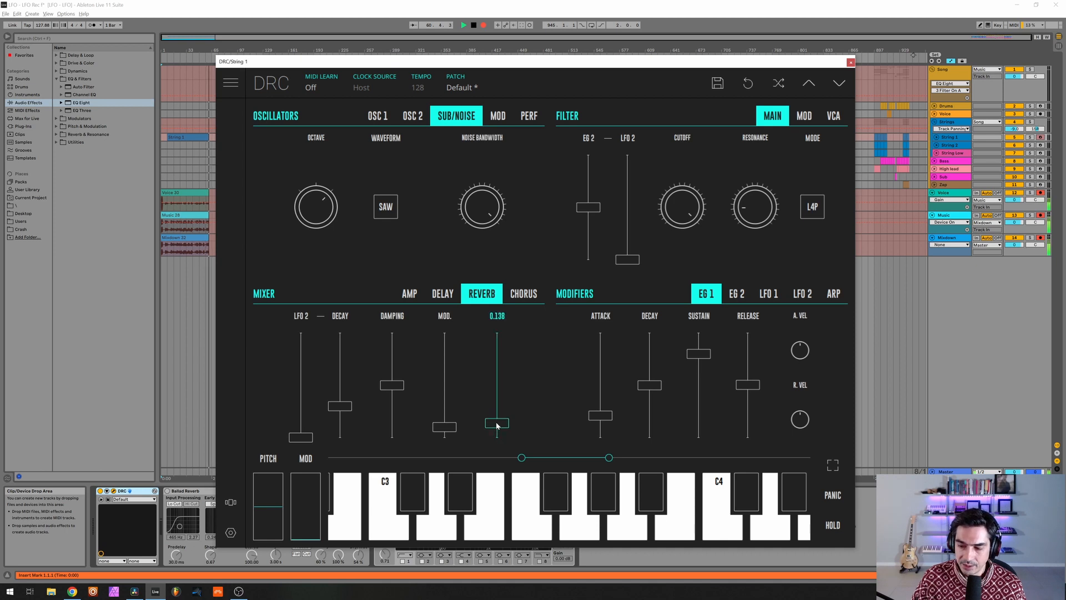
drag(498, 425, 555, 404)
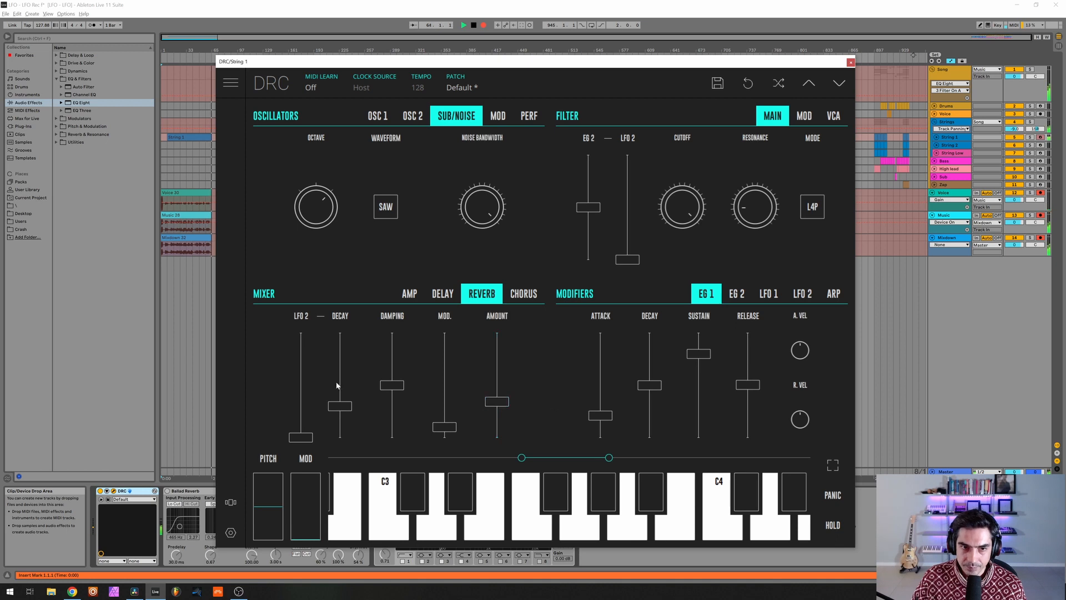
drag(345, 369, 345, 370)
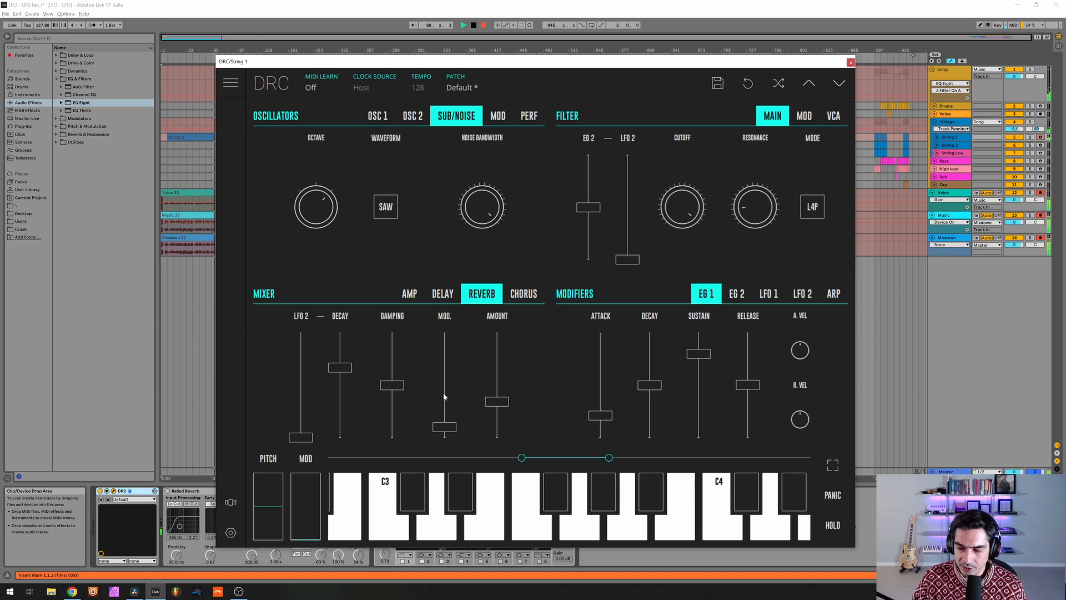
drag(443, 394, 444, 395)
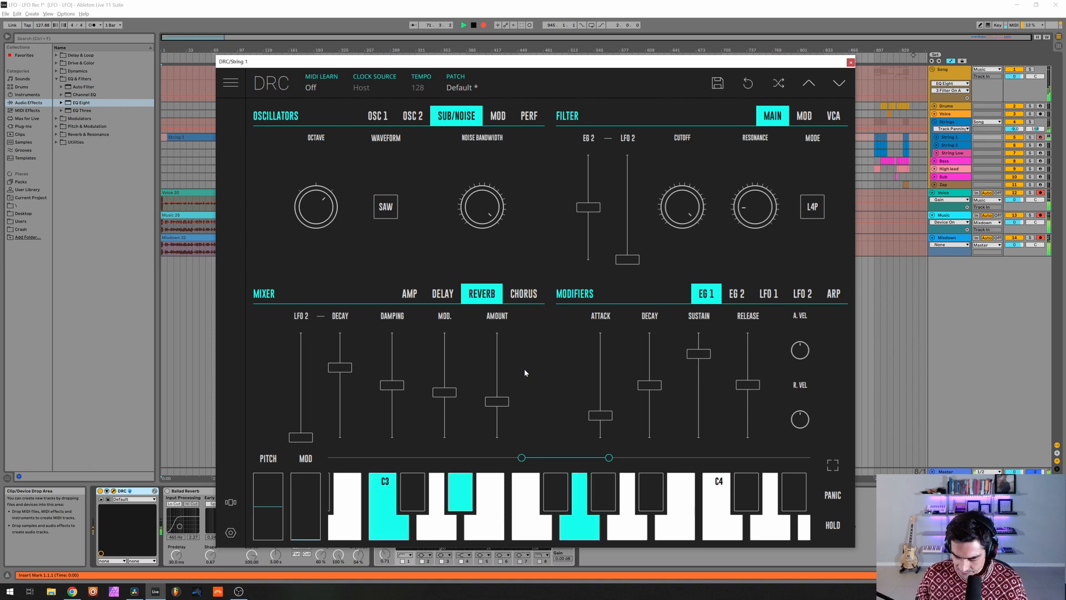
Close the DRC synth window and re-enable the Ballad Reverb and EQ Eight, selecting the EQ's high-shelf band.
click(849, 63)
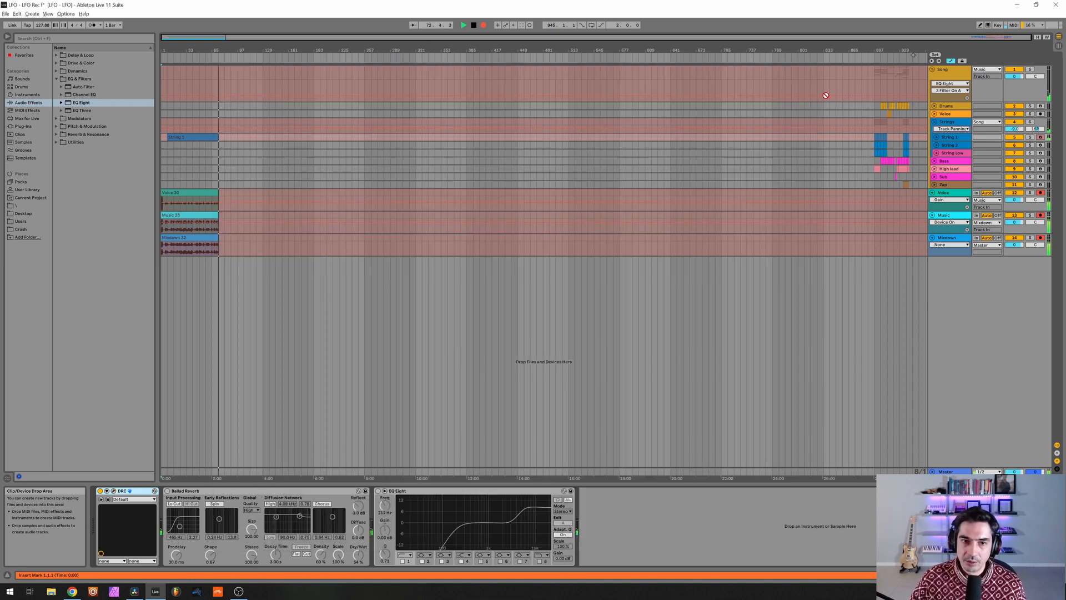
click(167, 491)
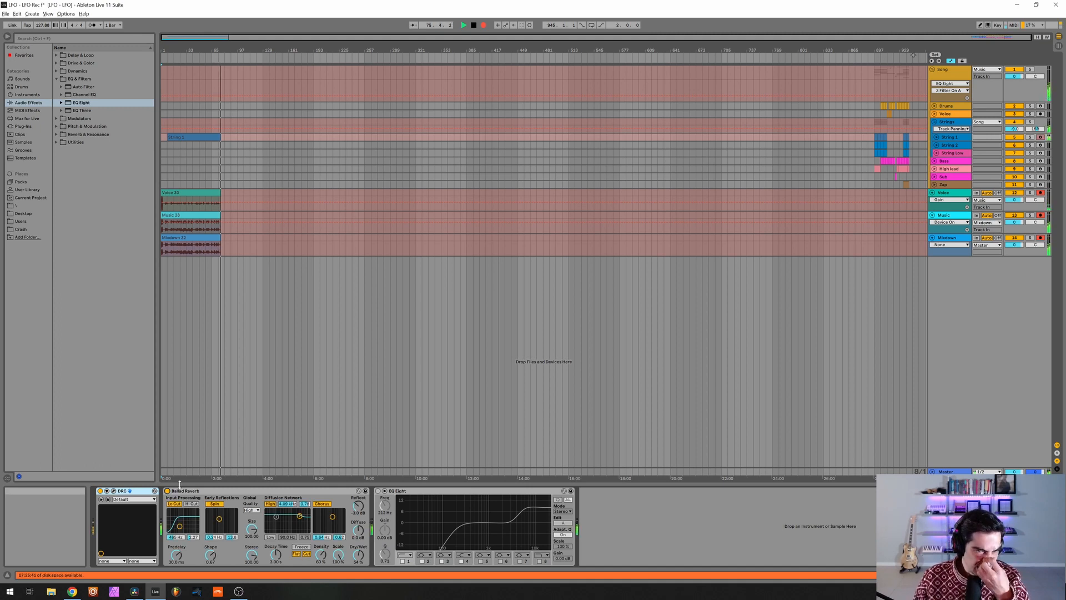
click(378, 491)
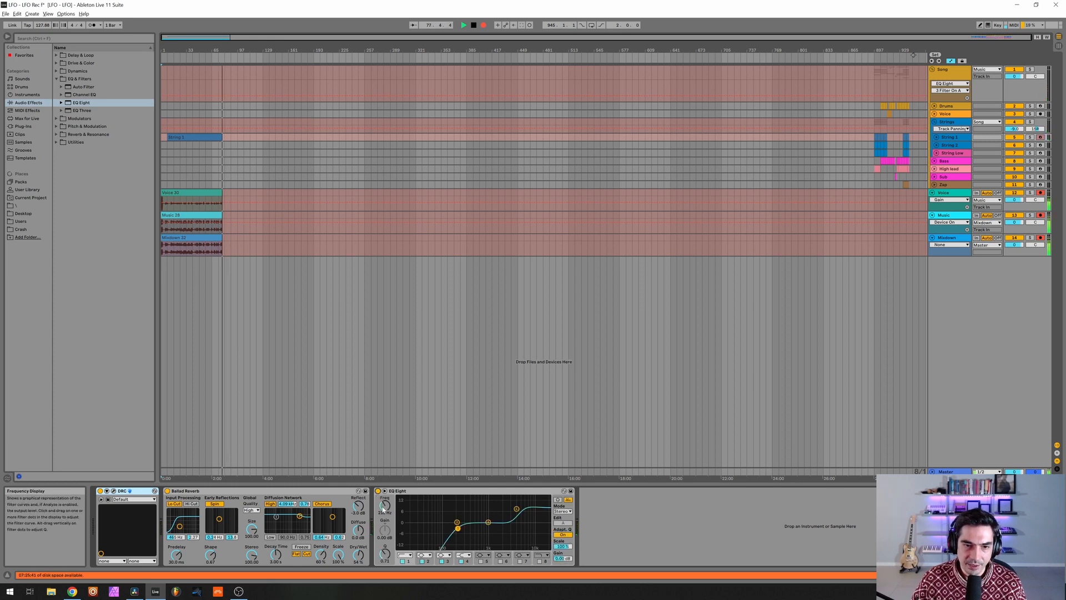
click(516, 510)
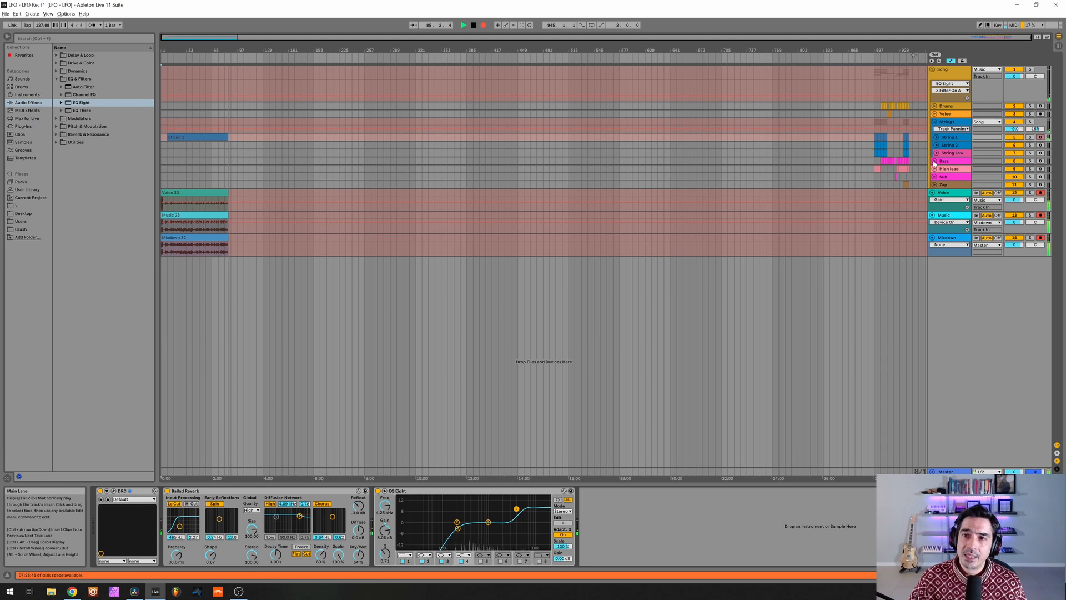
Delete the String 2 track and duplicate the String 1 track in its place.
click(952, 146)
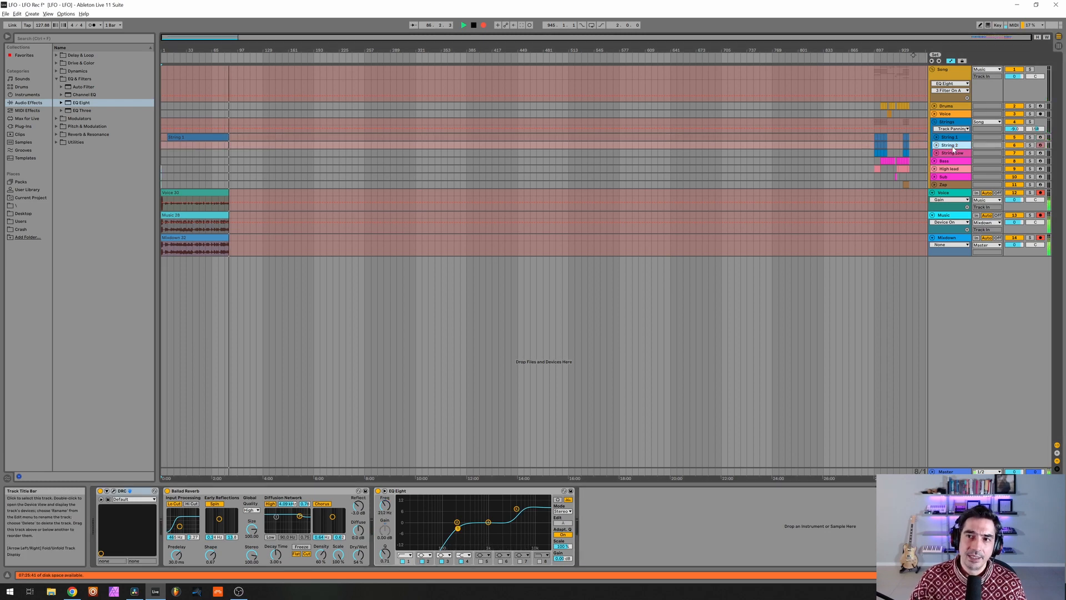
right_click(953, 149)
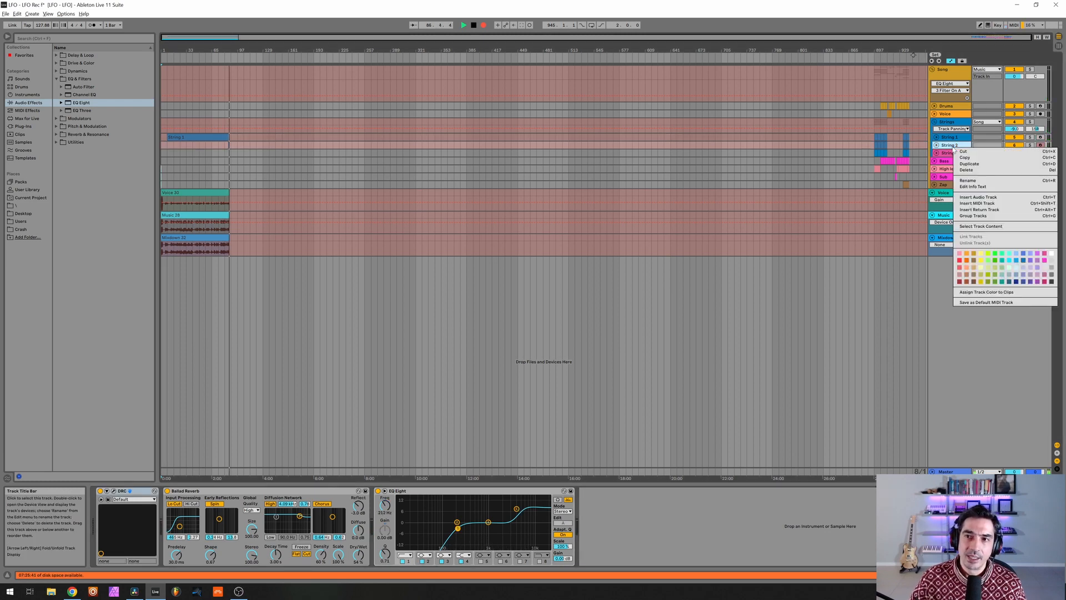
click(976, 171)
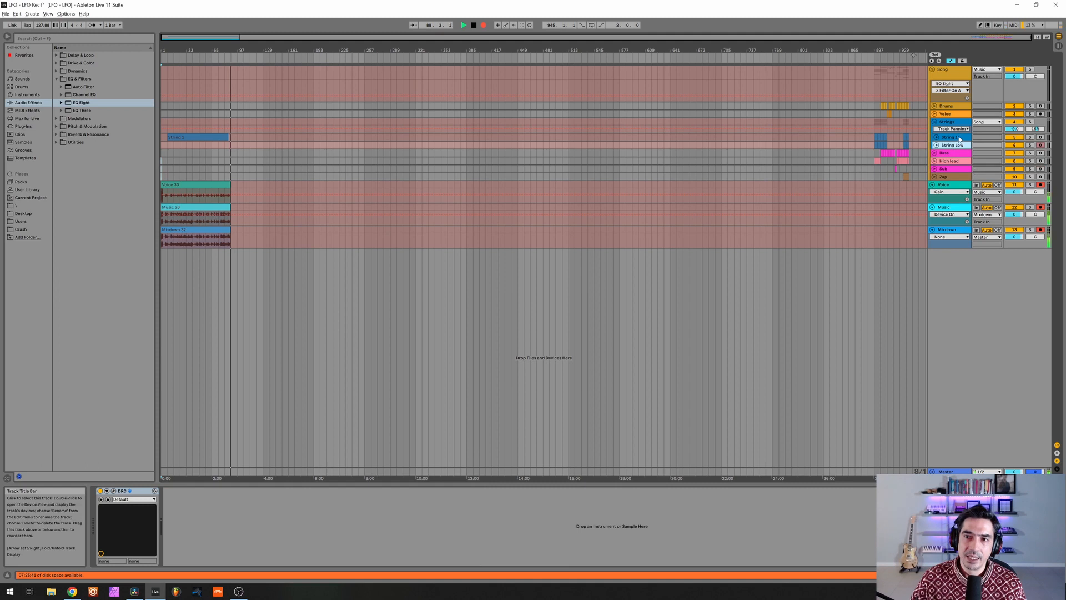
right_click(960, 139)
click(976, 154)
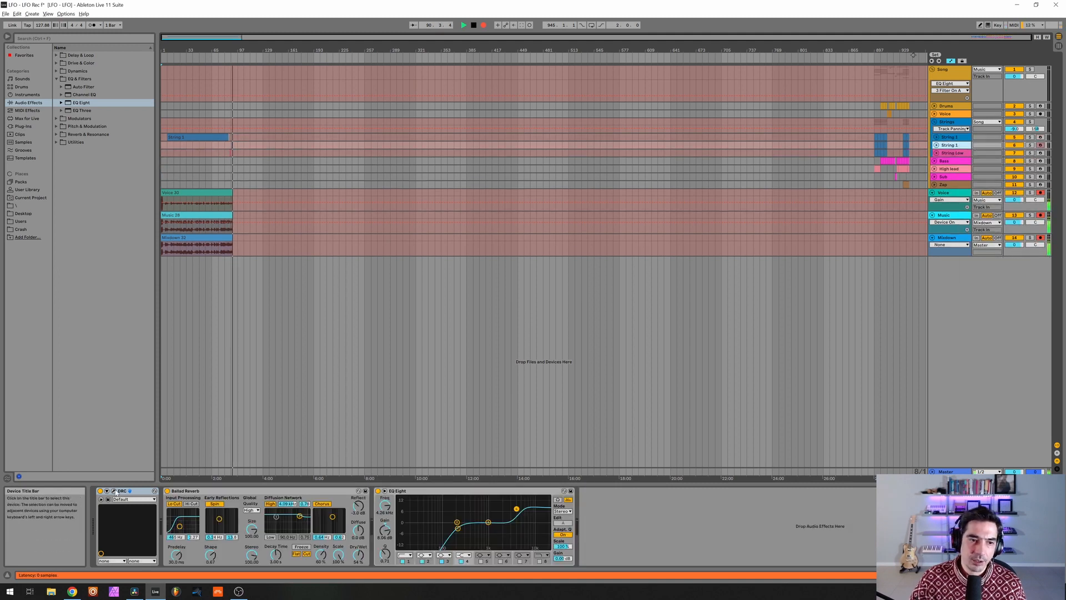
Detune oscillator 2 of the duplicated string synth to slightly below centre with its fine tuning, and close the synth window.
click(114, 491)
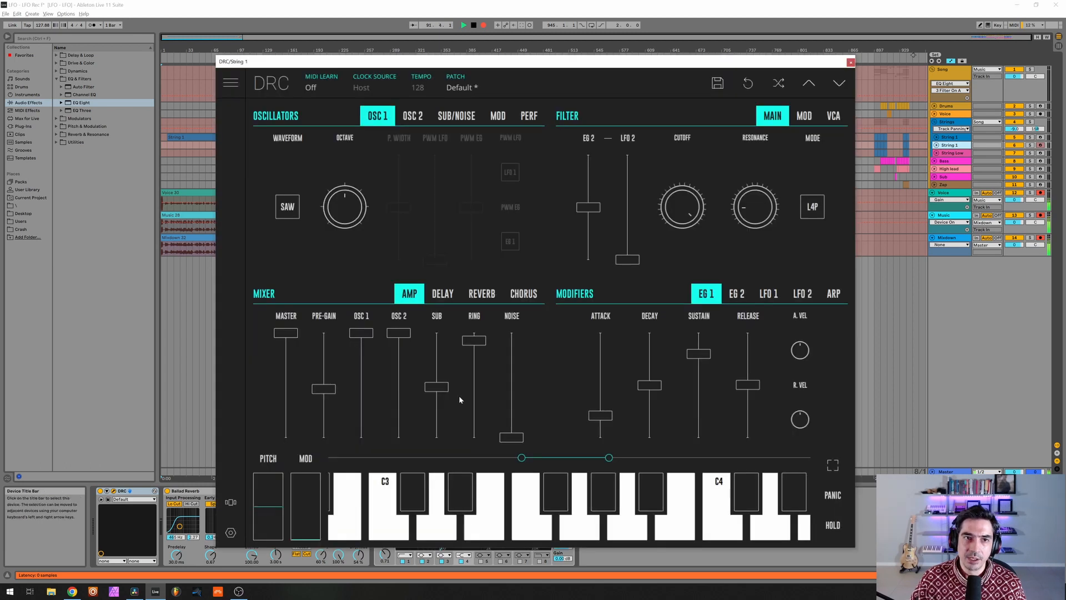
click(421, 116)
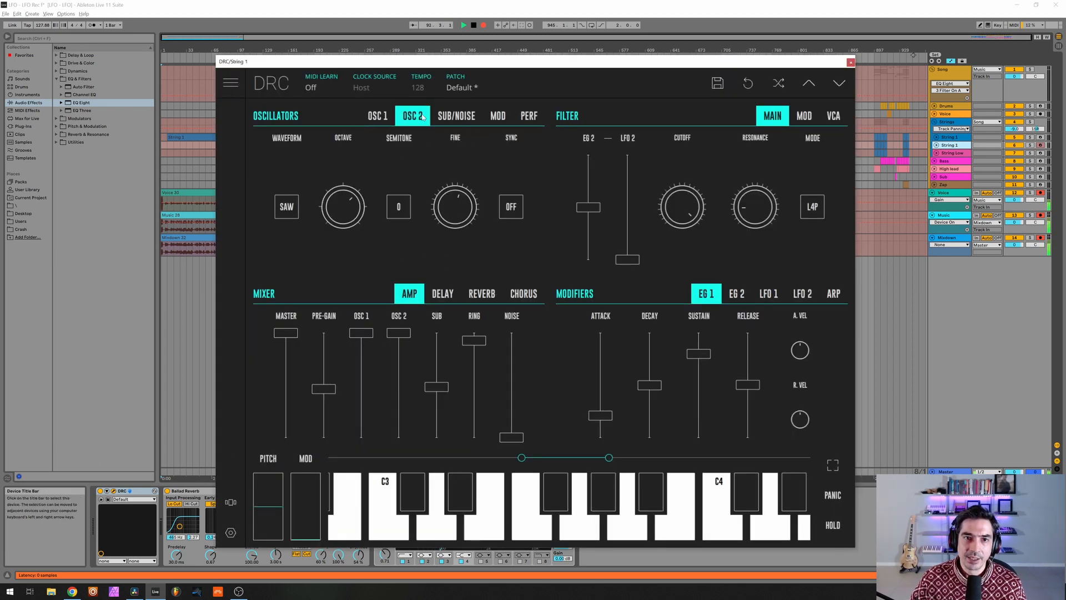
click(457, 214)
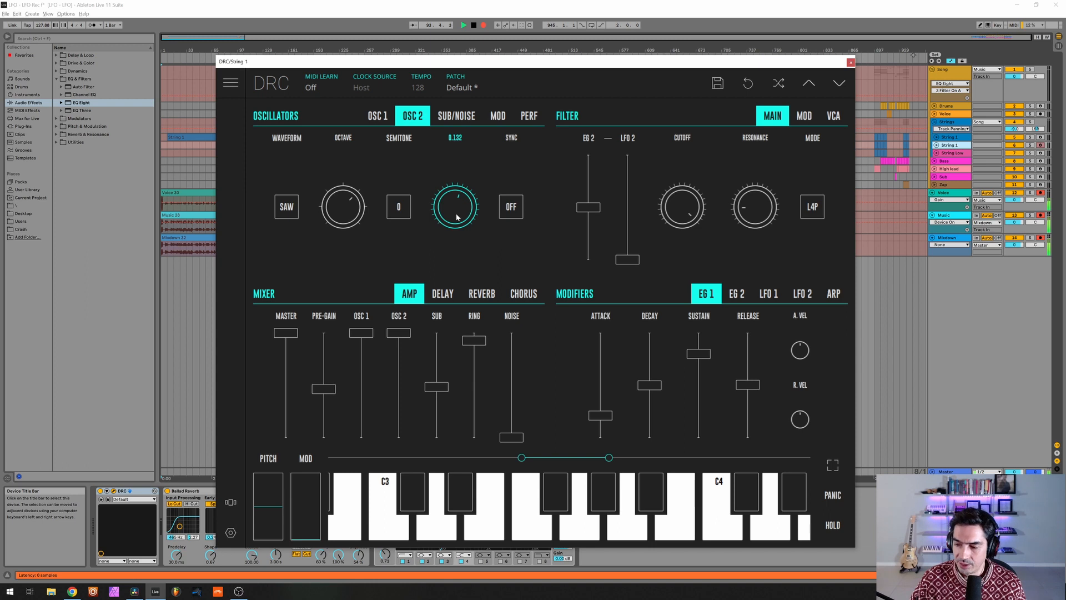
drag(457, 217, 426, 240)
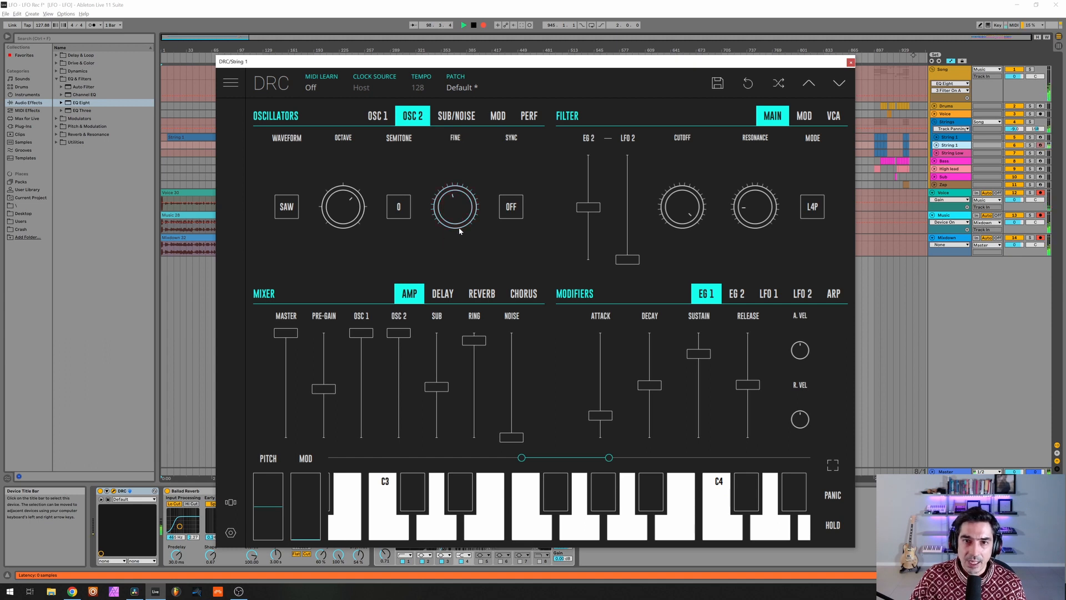
click(852, 63)
Open the DRC synth on the String Low track and load the Default factory patch.
click(956, 154)
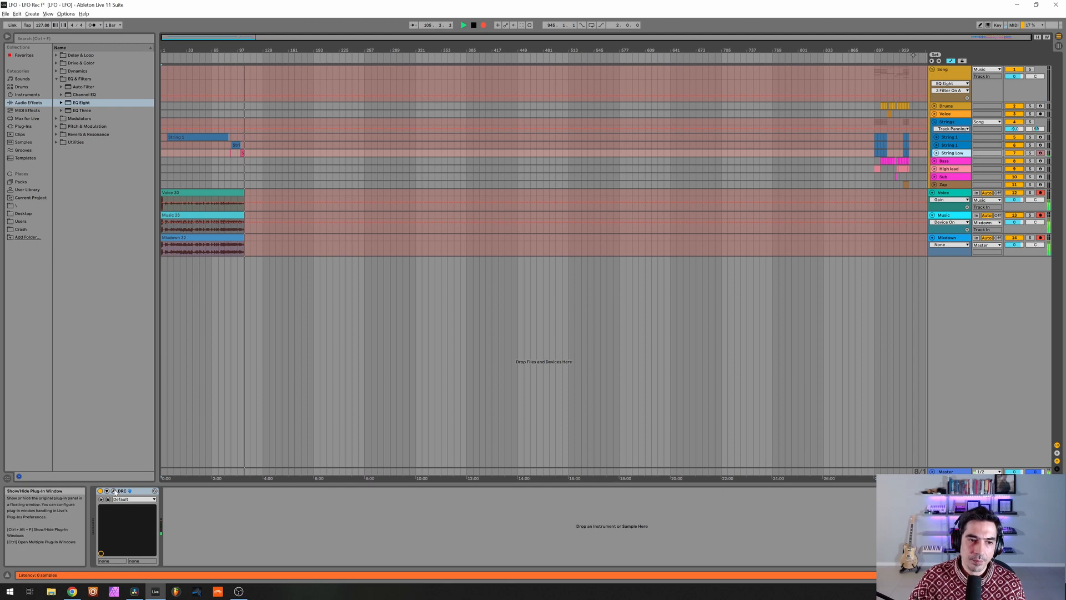
key(ctrl+alt+p)
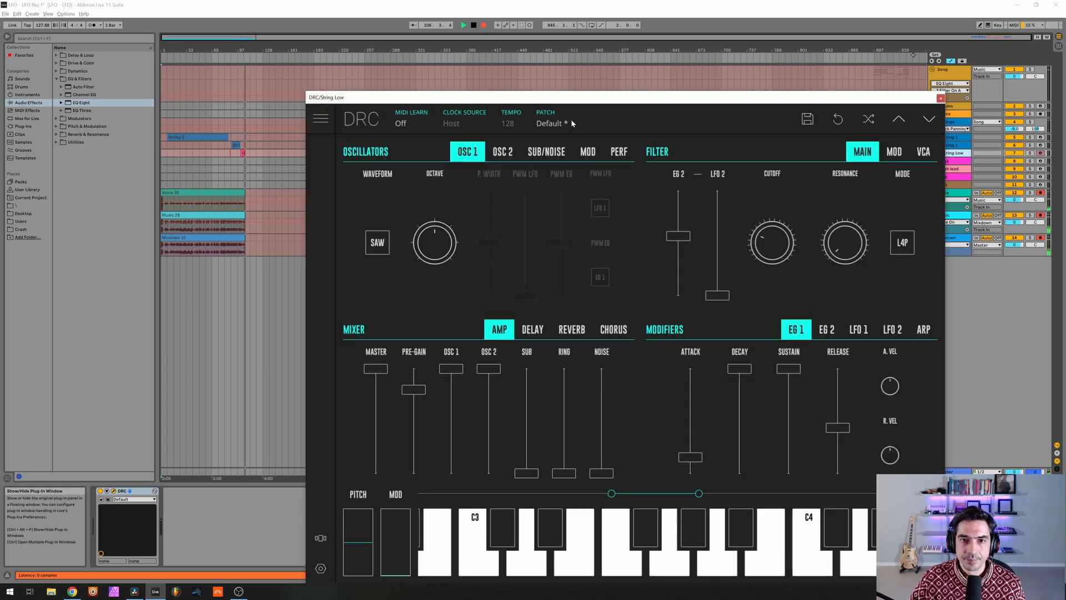
click(571, 120)
click(528, 183)
drag(538, 102, 491, 62)
click(500, 84)
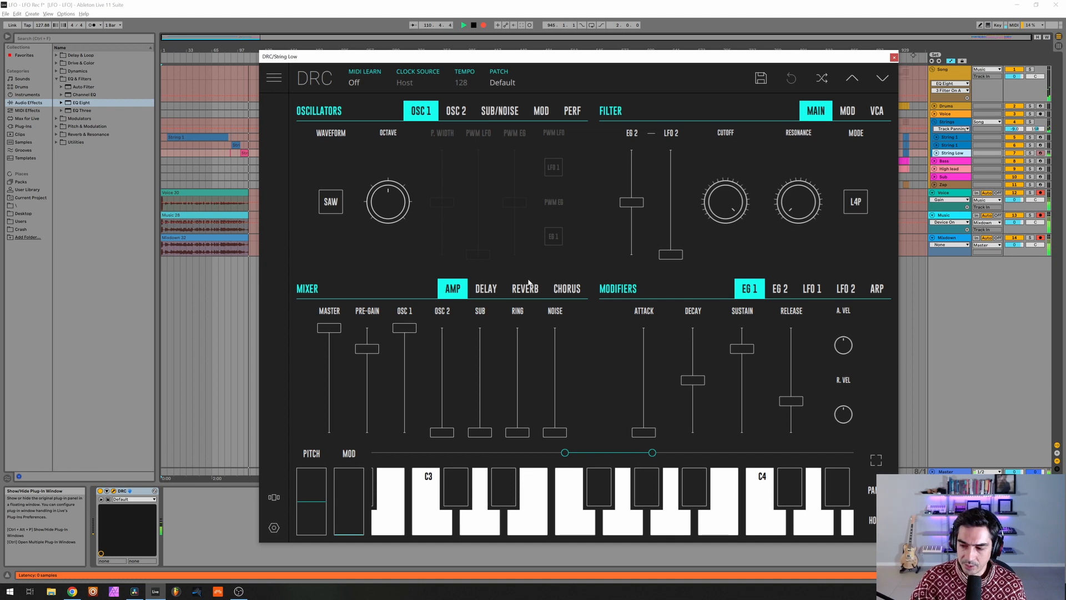
Raise the oscillator 2 level to 1.000 and lower oscillator 2's octave to below centre.
click(443, 329)
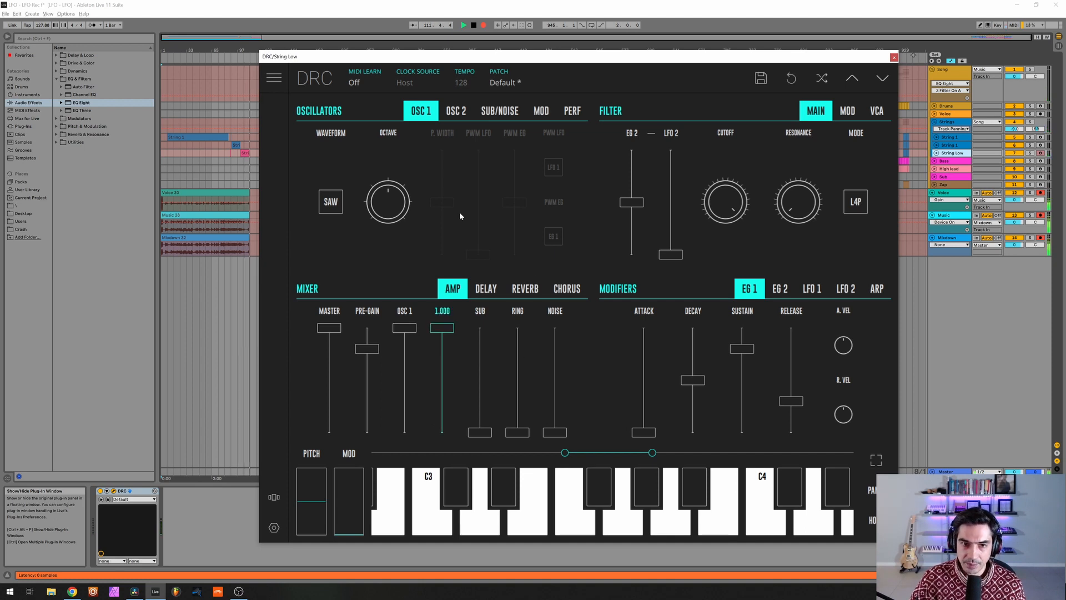
click(456, 111)
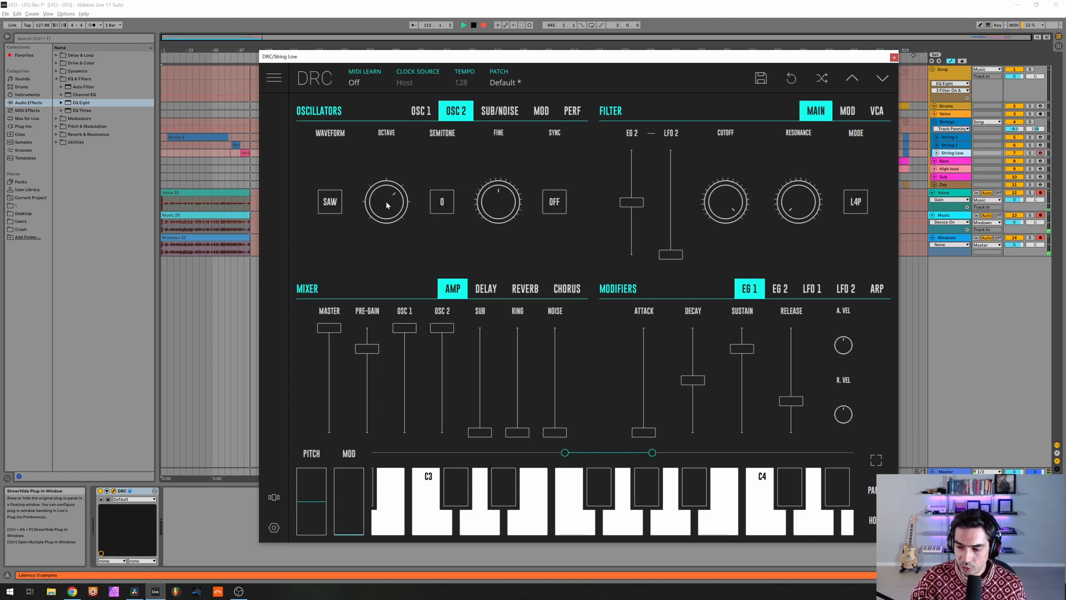
drag(392, 206, 388, 278)
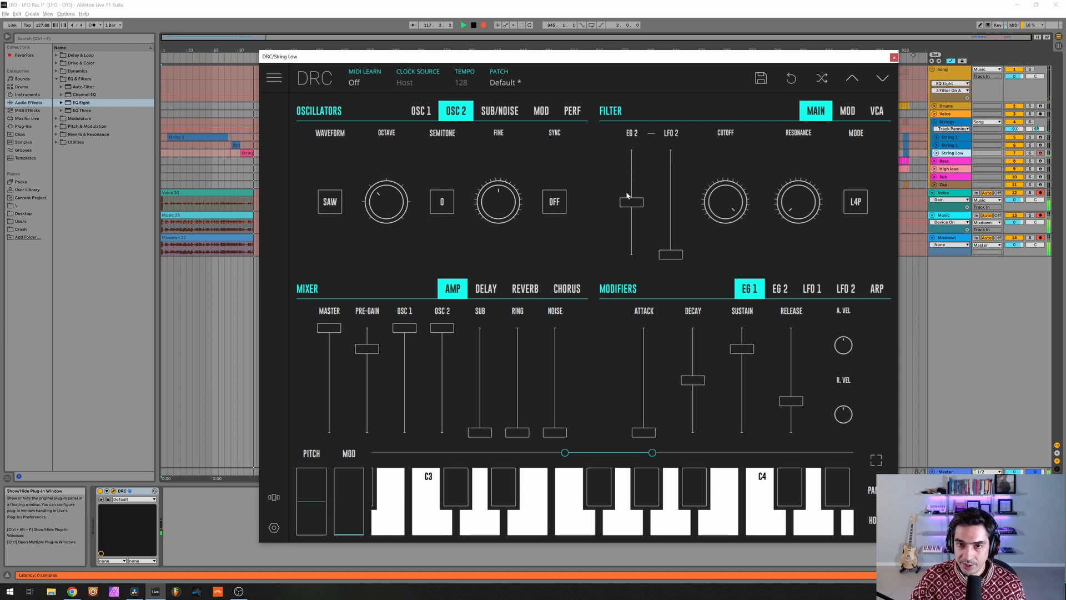
Set the String Low filter's EG 2 amount to about 0.57, cutoff to about one quarter and resonance to 0.000.
drag(631, 204, 647, 198)
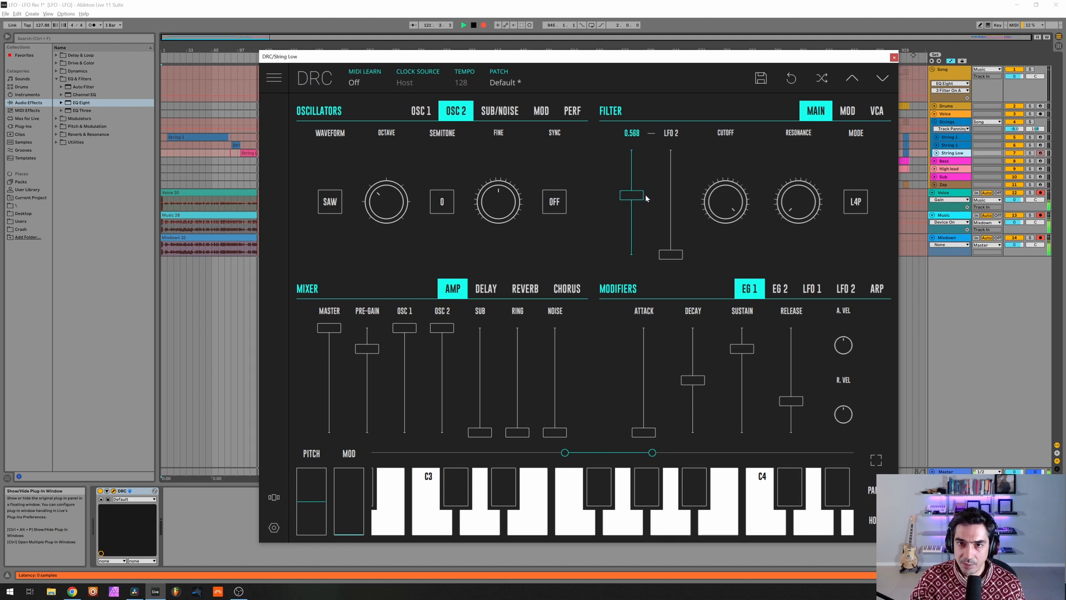
click(780, 289)
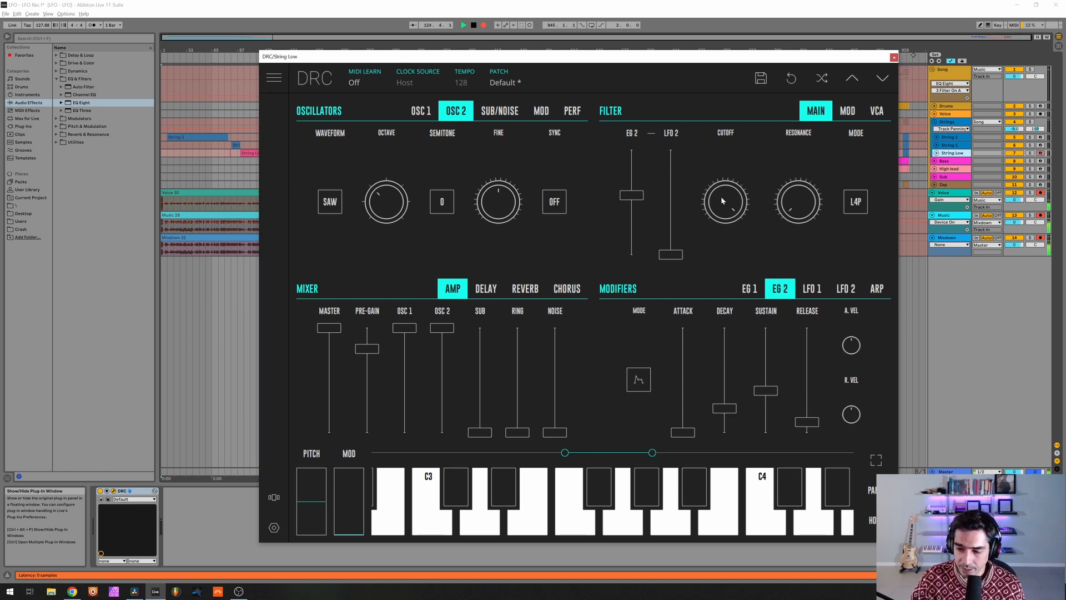
drag(721, 197, 712, 481)
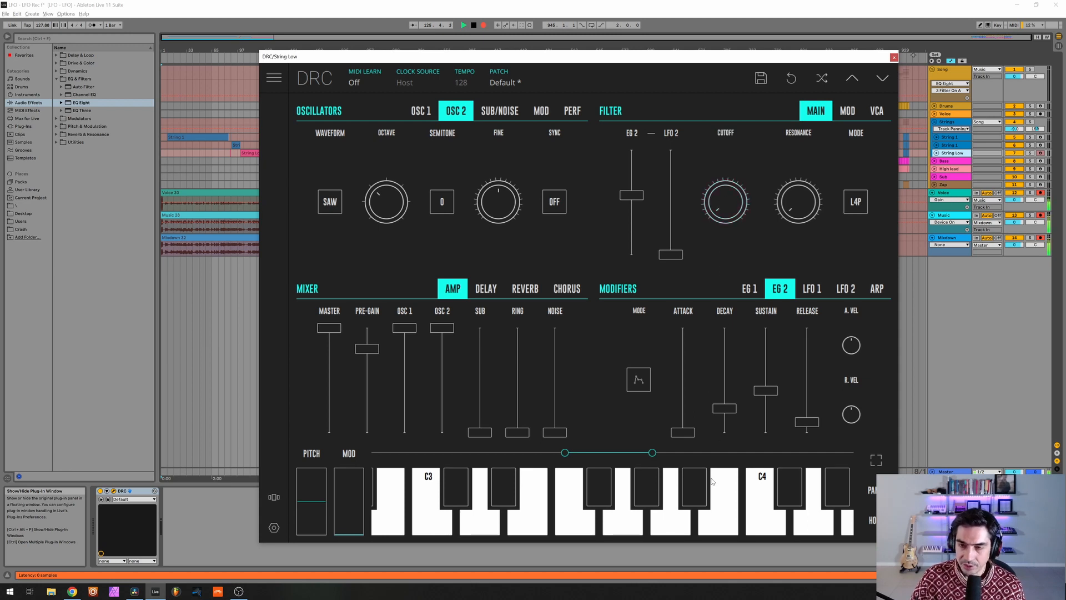
drag(722, 207, 718, 150)
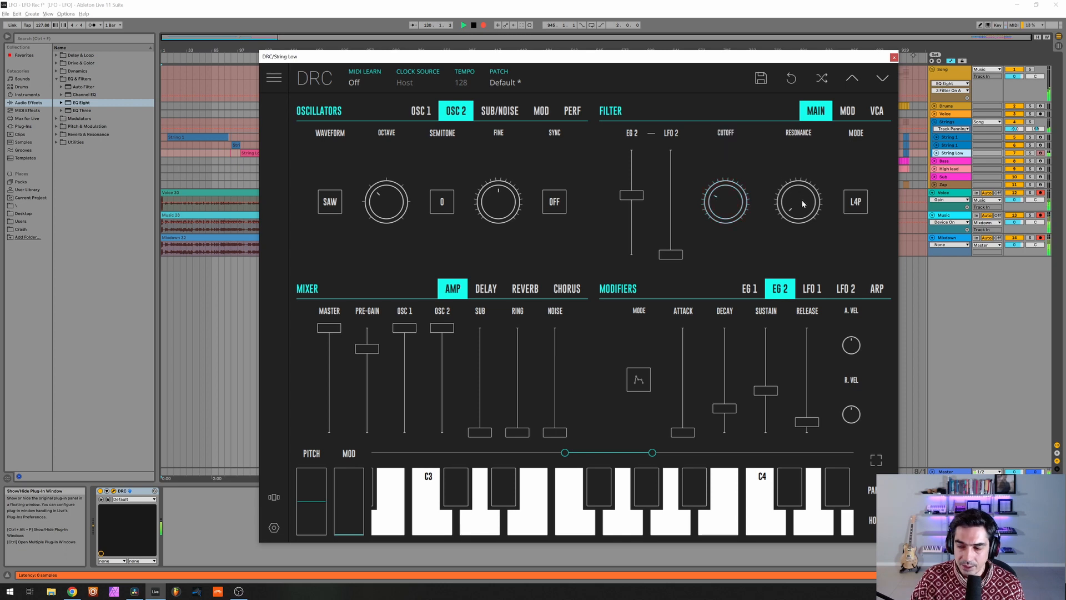
drag(803, 203, 802, 206)
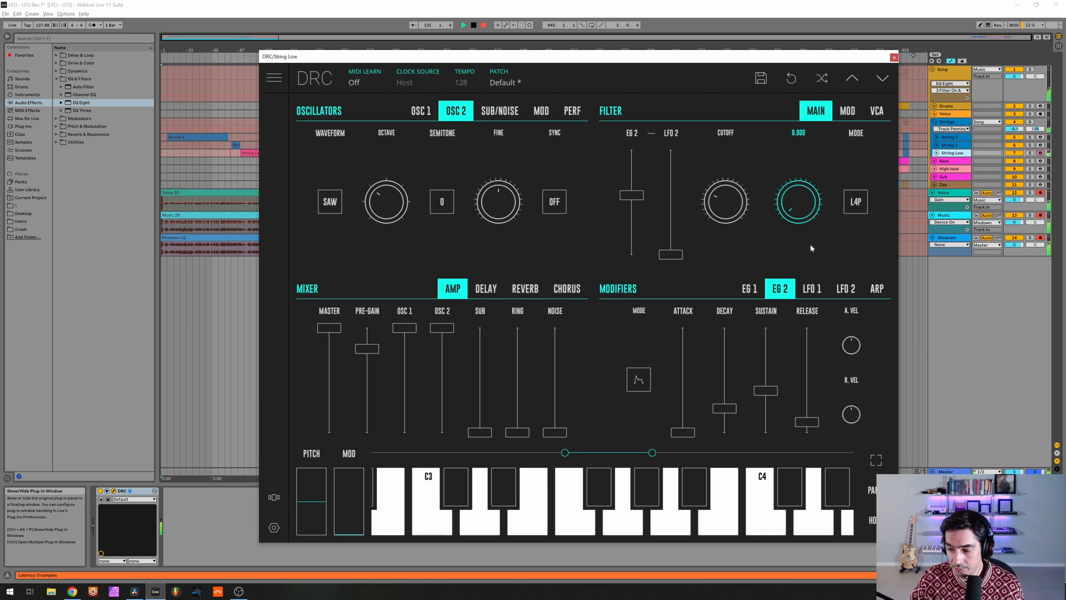
Set EG 1's attack to about 15 percent, decay and sustain to maximum and release to just under half, and close the synth window.
click(748, 289)
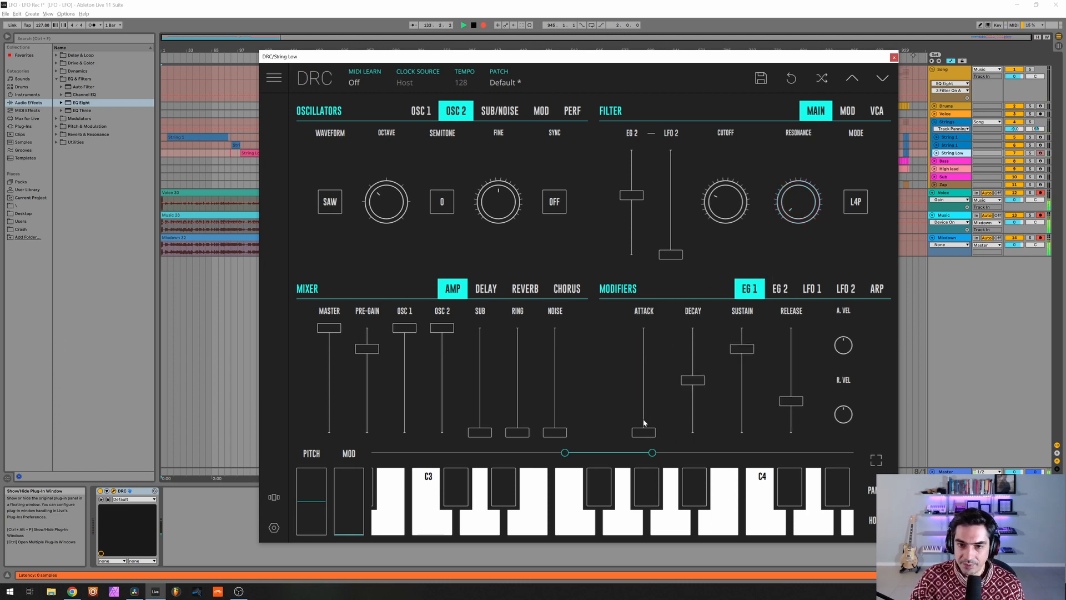
drag(645, 430, 653, 419)
drag(693, 380, 694, 284)
drag(747, 348, 737, 283)
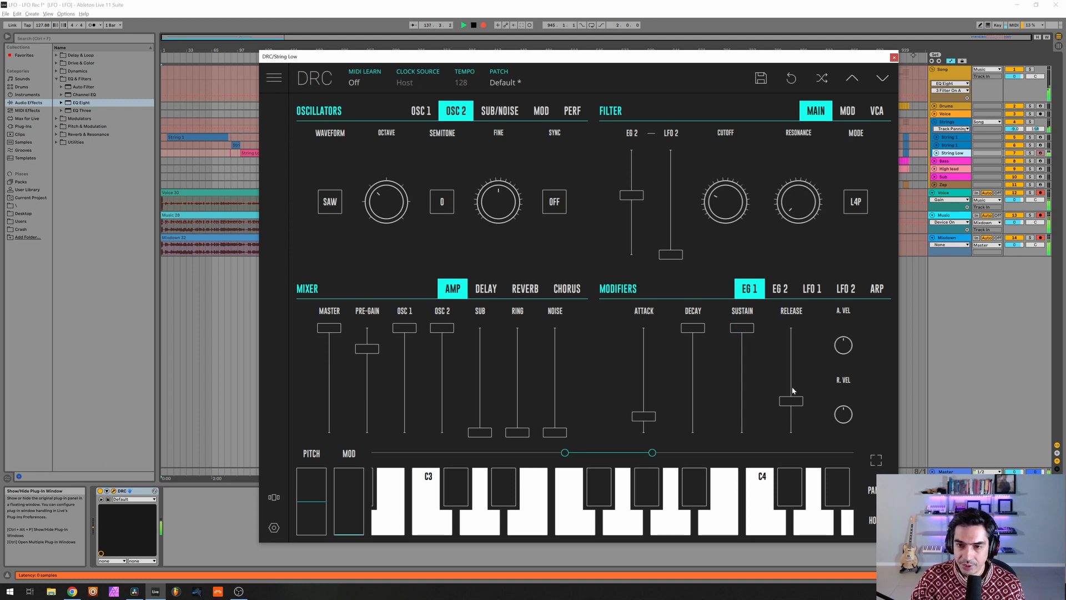
drag(789, 379, 779, 389)
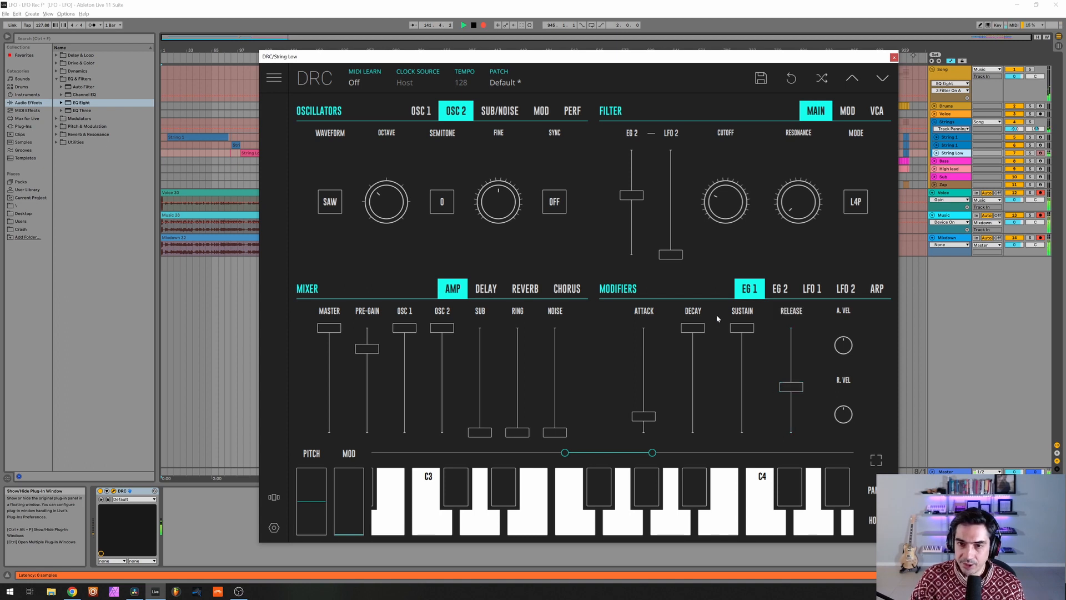
click(786, 288)
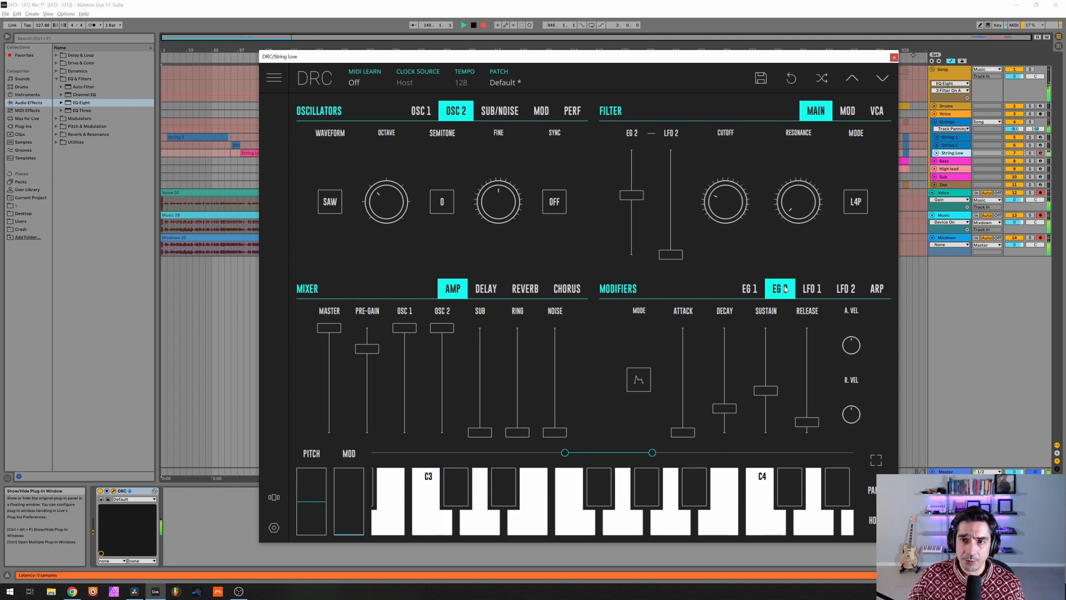
click(894, 57)
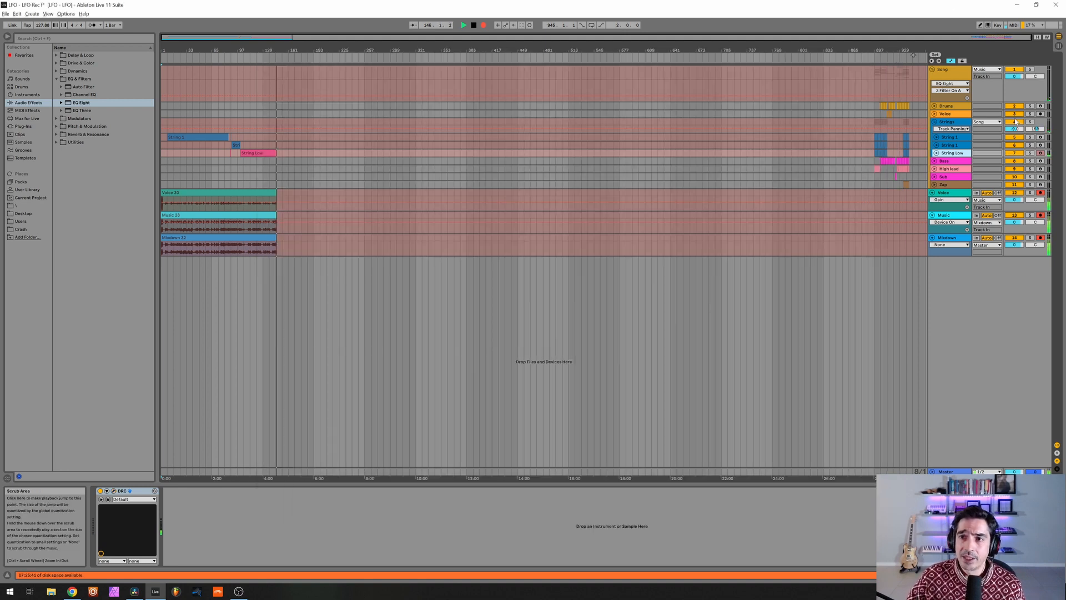
Arm the two upper string tracks and the String Low track together for recording.
click(1041, 146)
click(1041, 146)
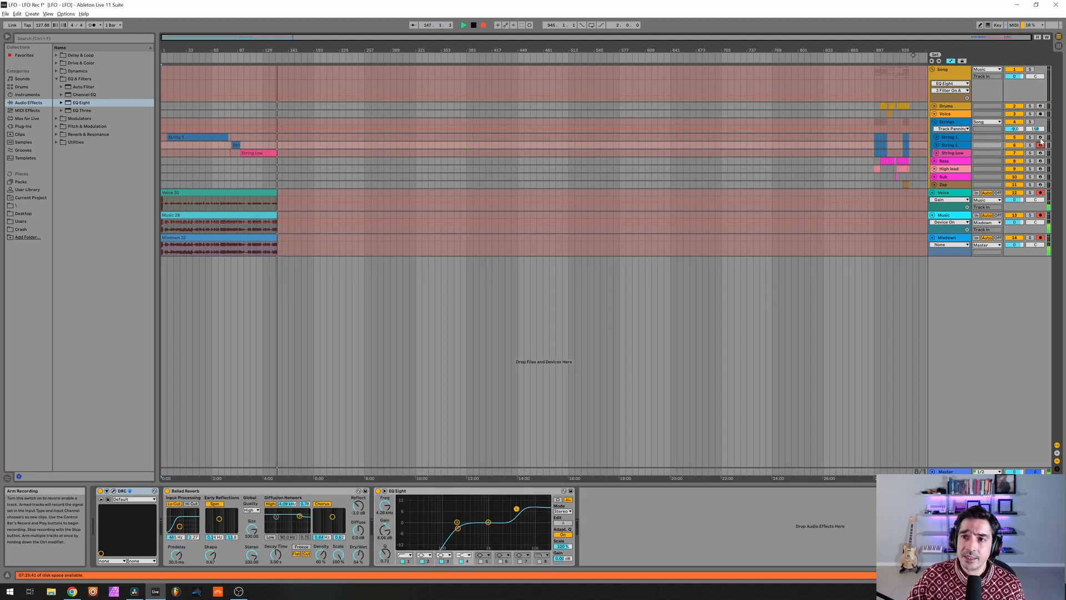
ctrl+click(1040, 138)
ctrl+click(1041, 154)
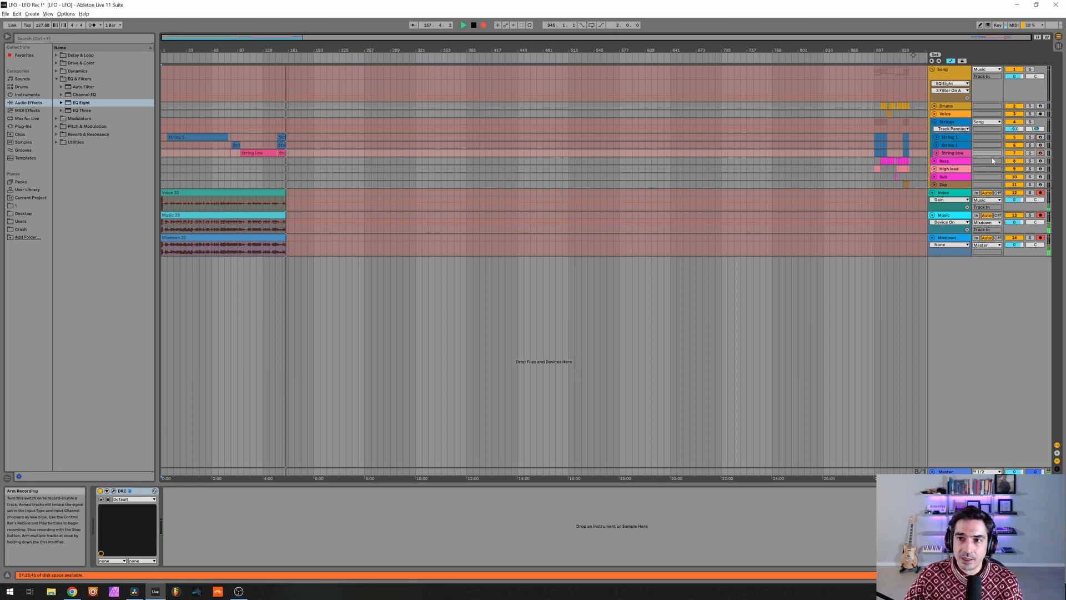
Open the DRC synth on the Bass track and load the Default factory patch.
click(958, 161)
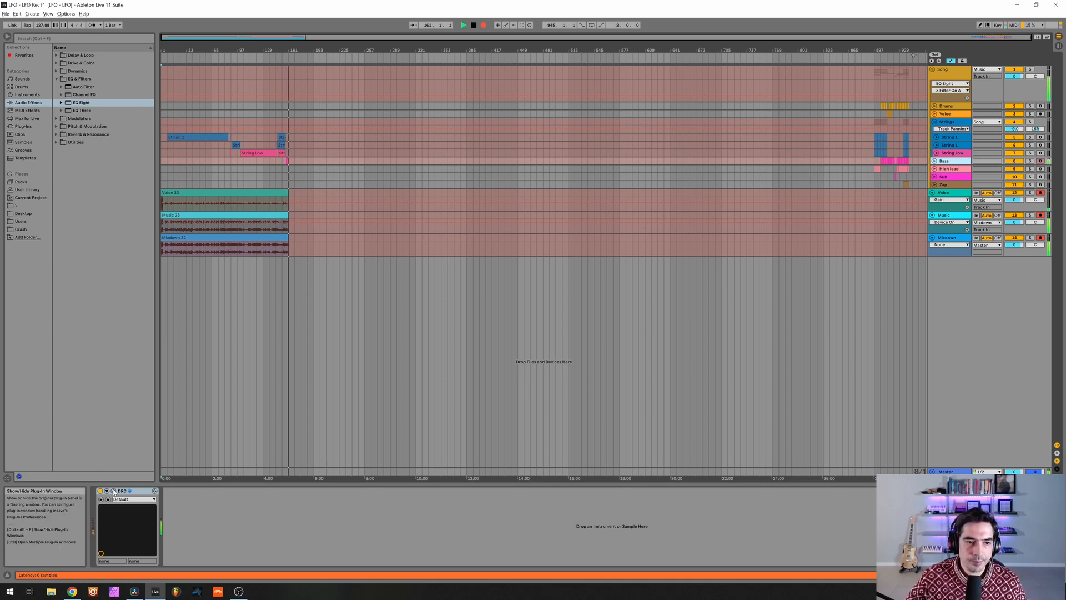
key(ctrl+alt+p)
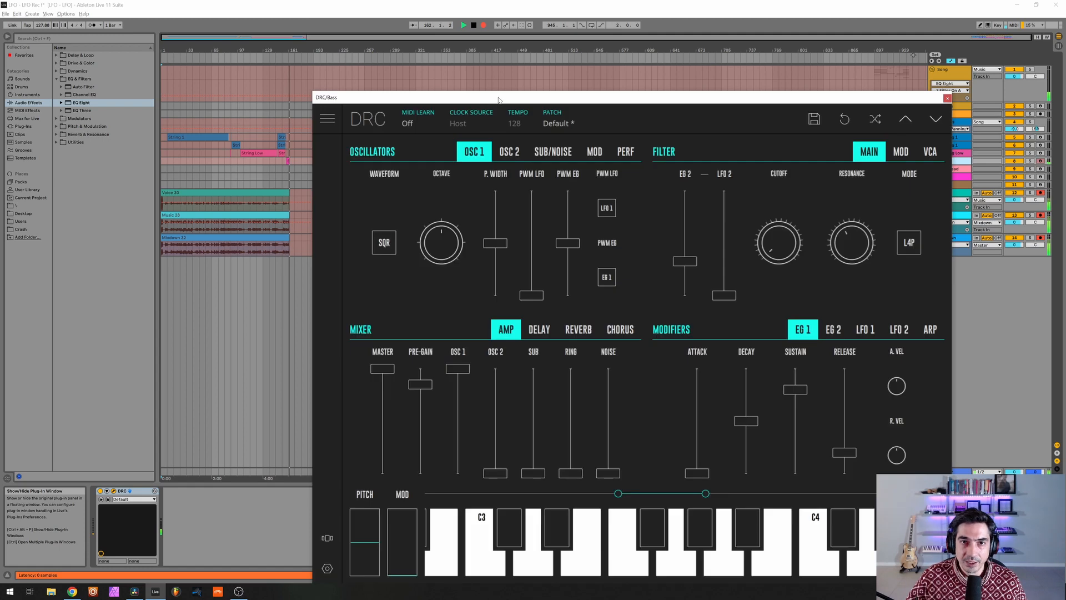
drag(500, 99, 426, 66)
click(478, 84)
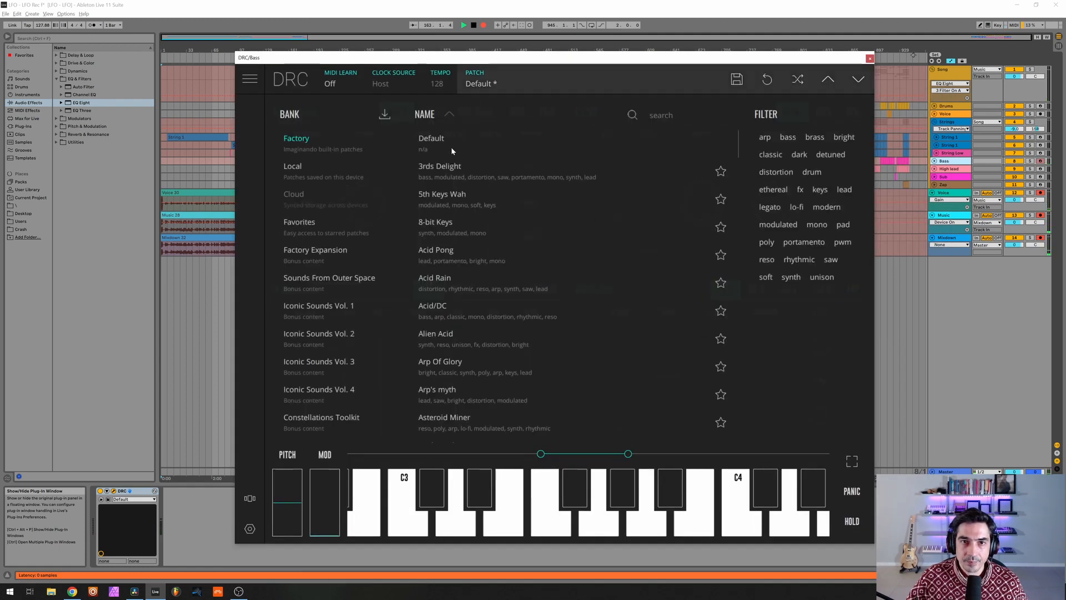
click(462, 132)
click(518, 85)
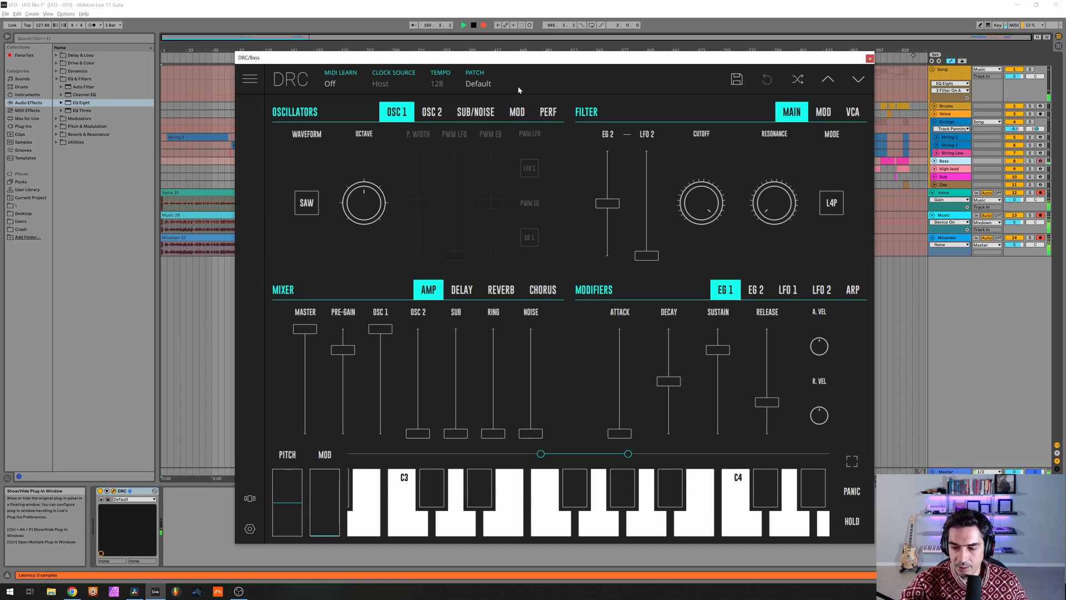
Switch the bass patch's oscillator 1 waveform to SQR and raise the pre-gain to about 85 percent.
click(306, 203)
click(305, 200)
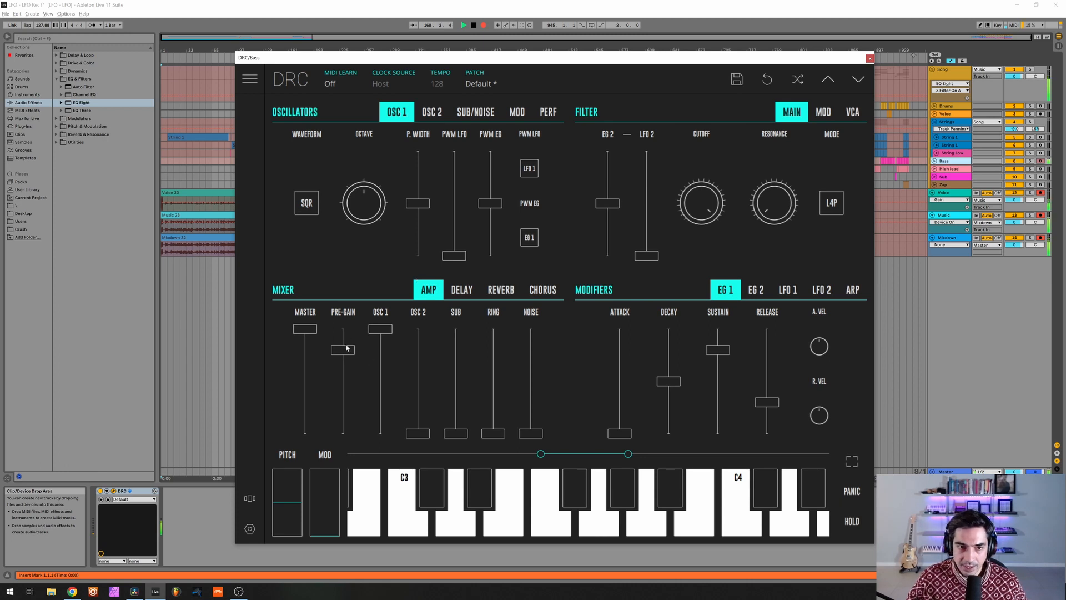
drag(347, 351, 358, 348)
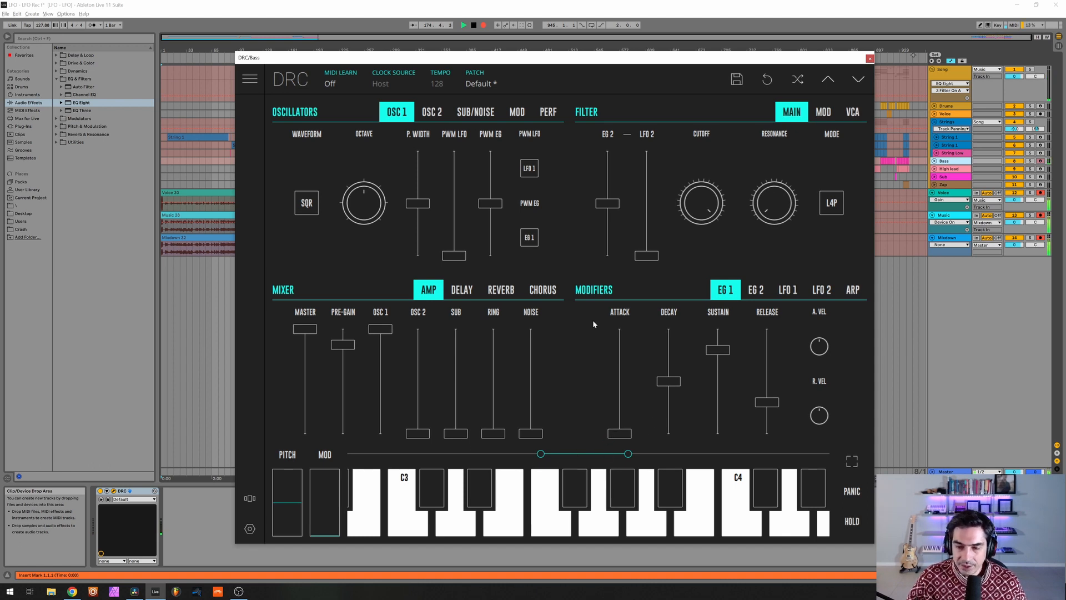
Set the bass filter's EG 2 amount to about 0.33, cutoff to minimum and resonance to about 0.39.
click(609, 223)
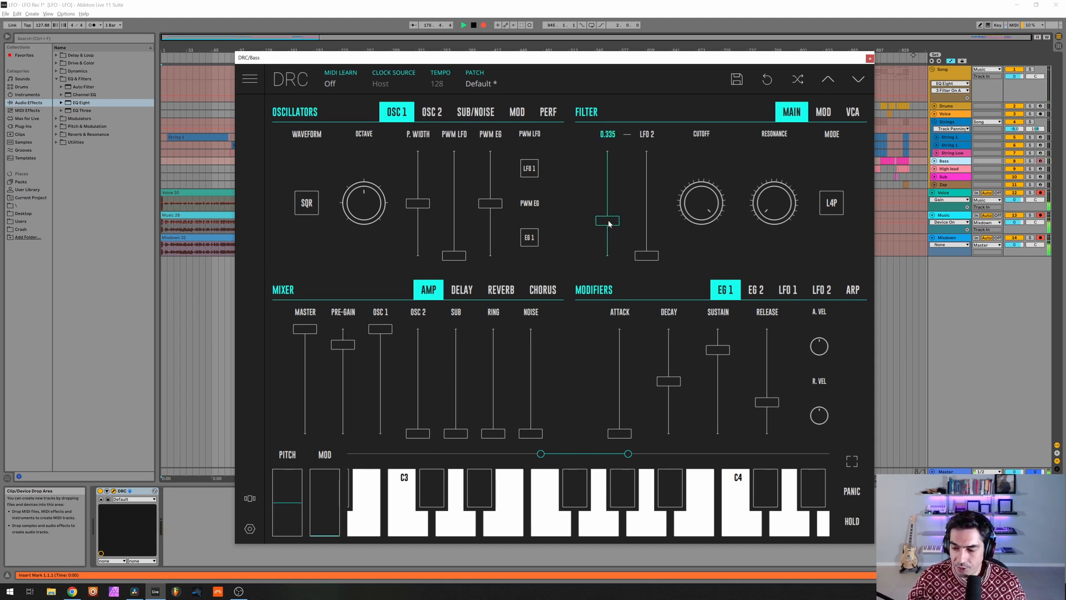
drag(608, 223, 605, 223)
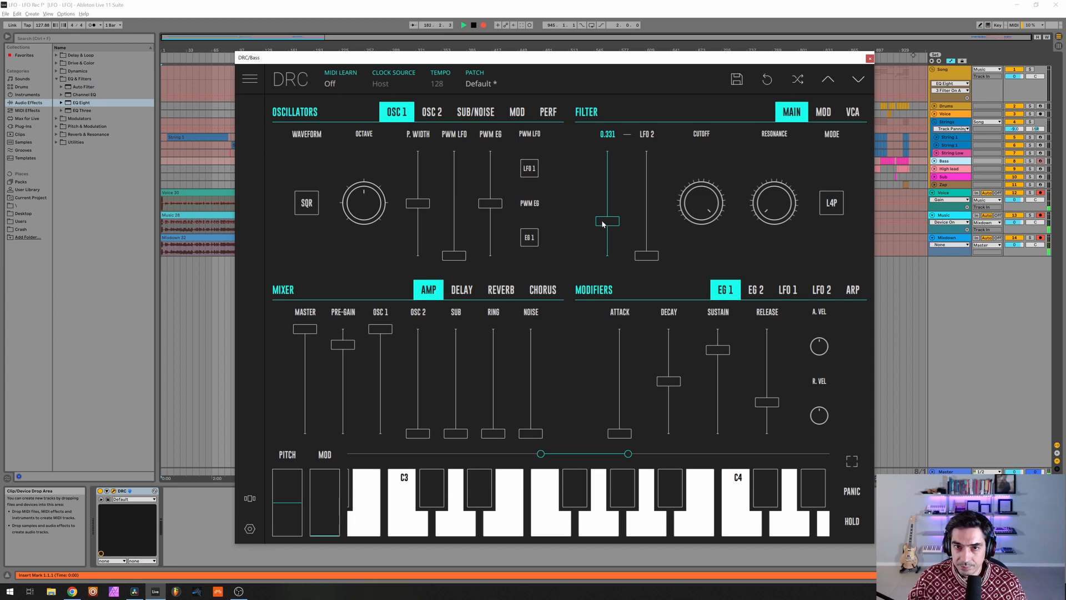
drag(604, 223, 608, 225)
drag(705, 207, 766, 502)
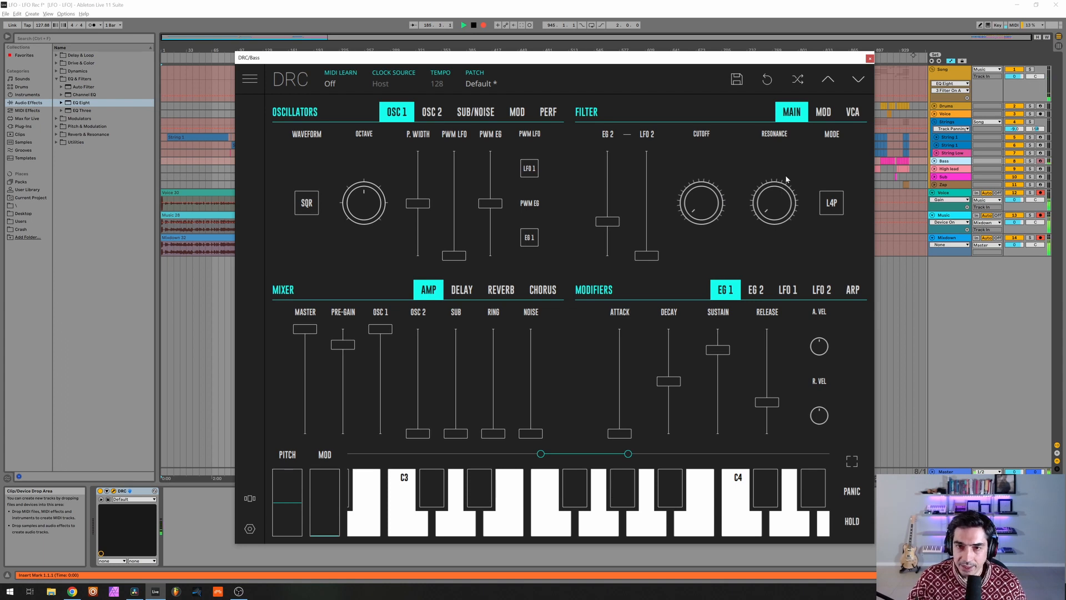
drag(767, 189, 790, 121)
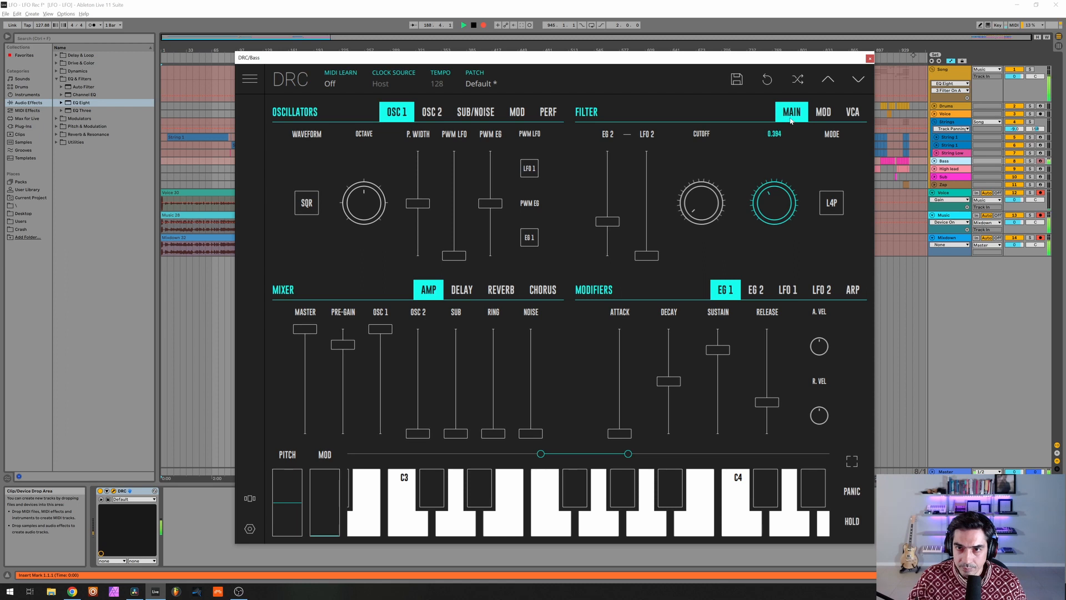
drag(789, 122, 792, 120)
Lower the bass patch's VCA velocity amount to about one third of its range and shorten EG 1's release slightly.
click(852, 112)
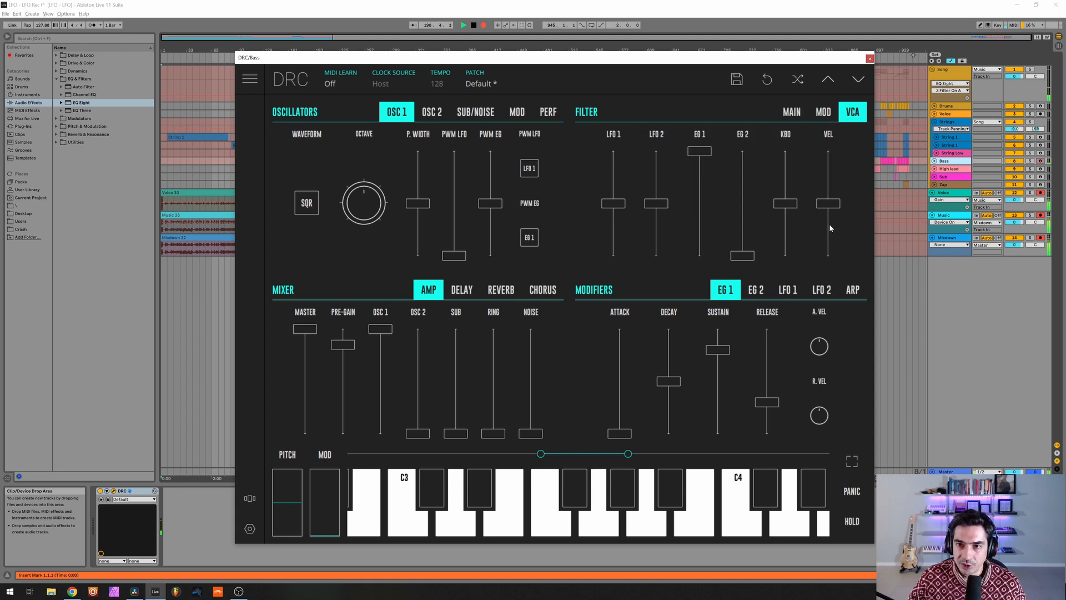
click(831, 228)
drag(830, 228, 835, 226)
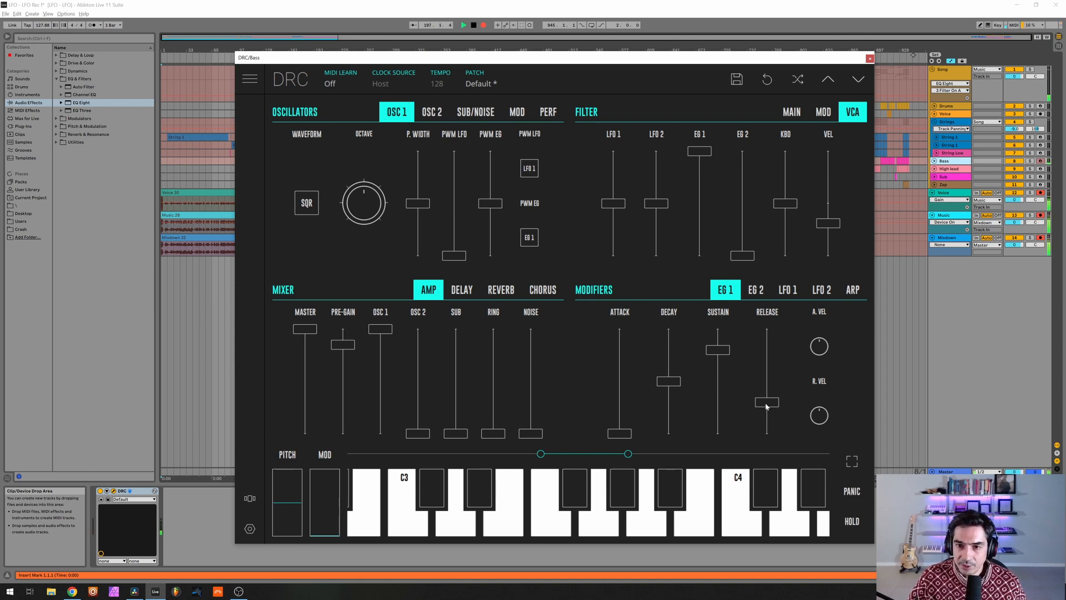
drag(771, 407, 763, 414)
Set the bass patch's EG 2 decay to about 42 percent, sustain to about 57 percent and release to about 29 percent.
click(757, 289)
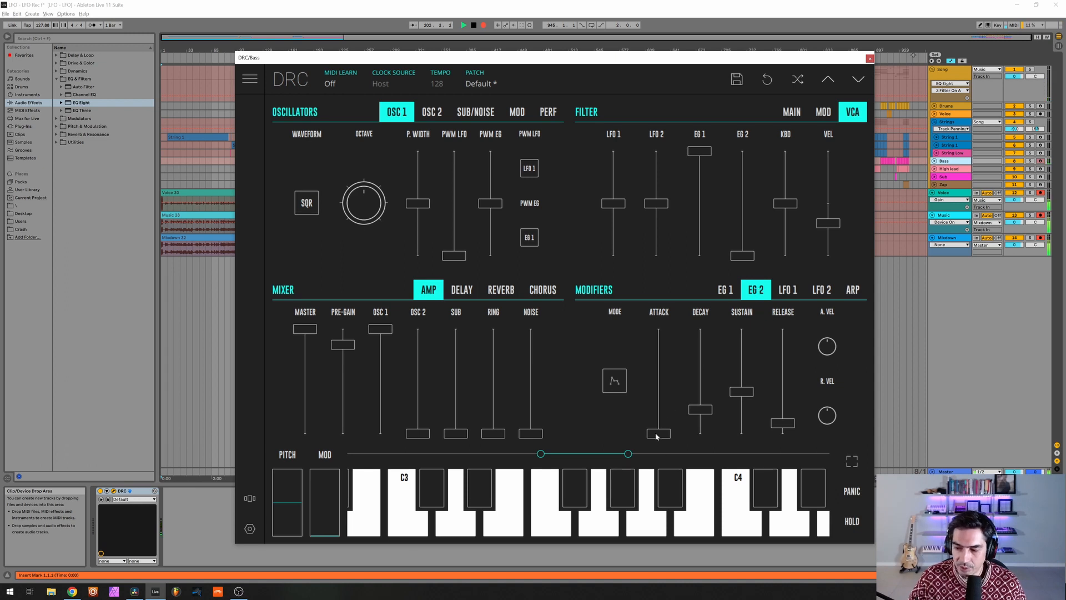
mouse_move(701, 380)
mouse_down()
mouse_move(694, 394)
mouse_move(709, 398)
mouse_up()
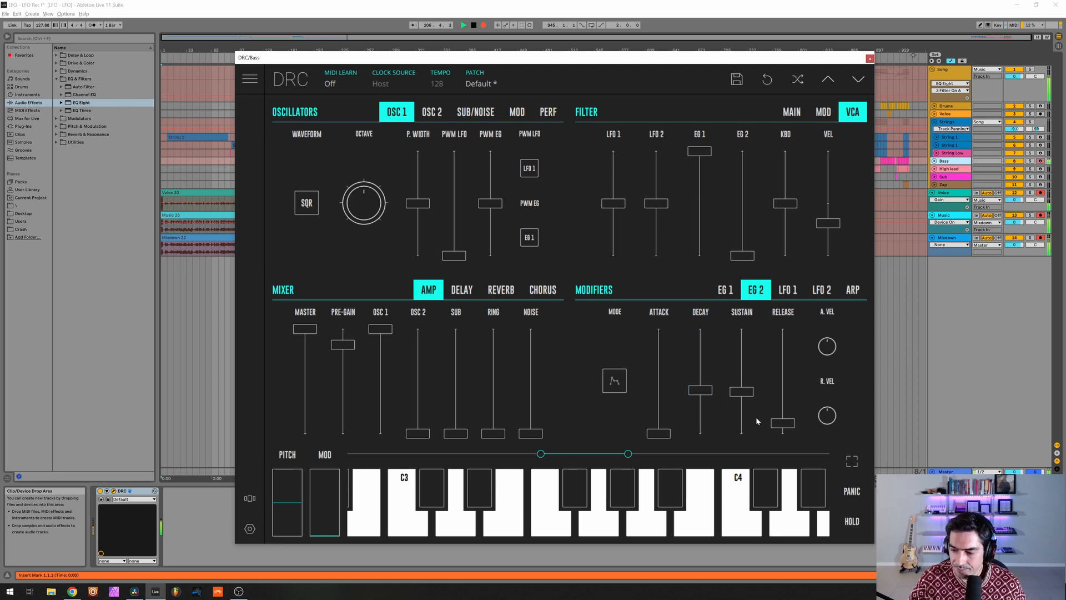
drag(746, 379, 748, 378)
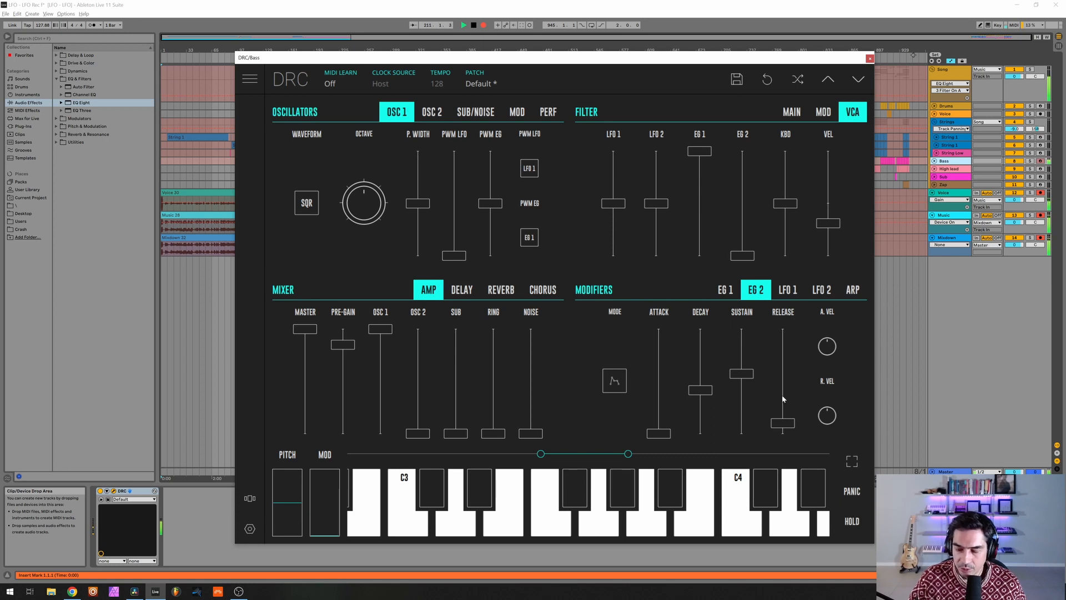
drag(785, 405, 790, 407)
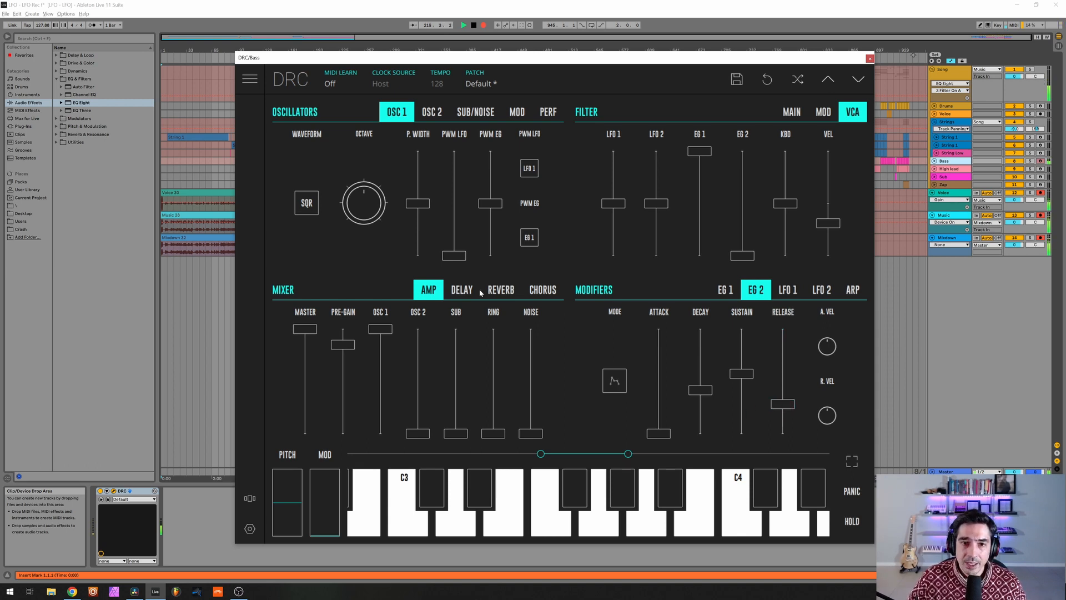
Sync the bass patch's delay to 1/8 and raise the delay amount to about 23 percent.
click(463, 290)
drag(512, 383, 514, 494)
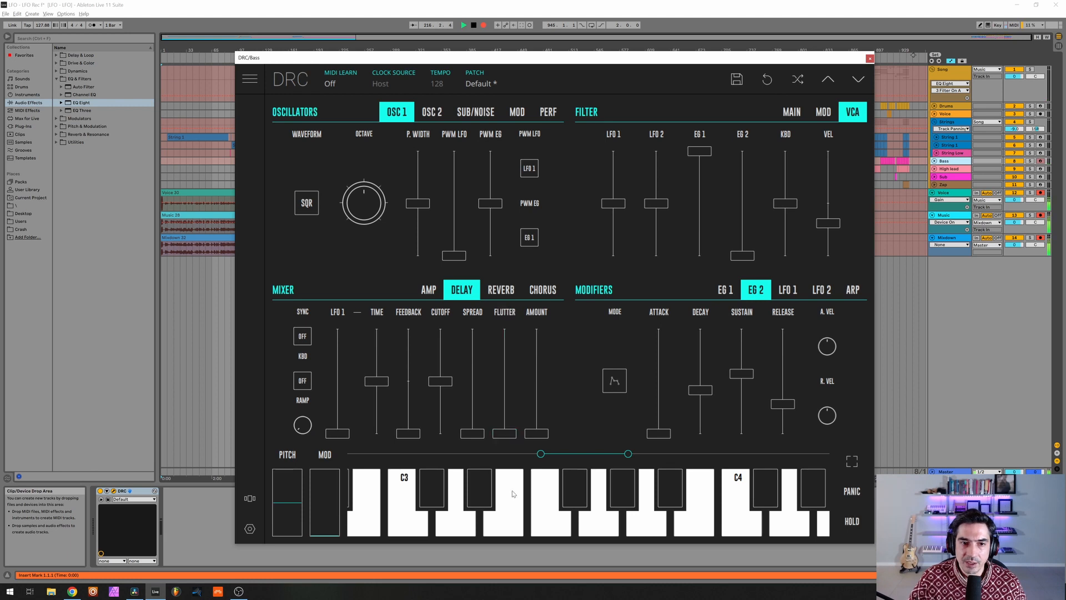
click(301, 340)
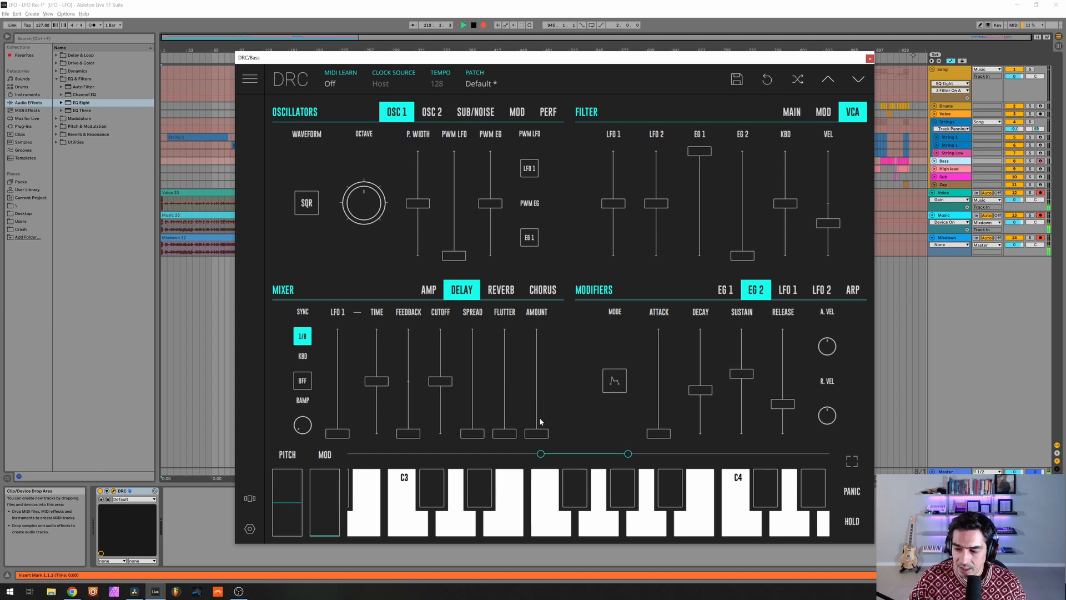
drag(540, 423, 558, 414)
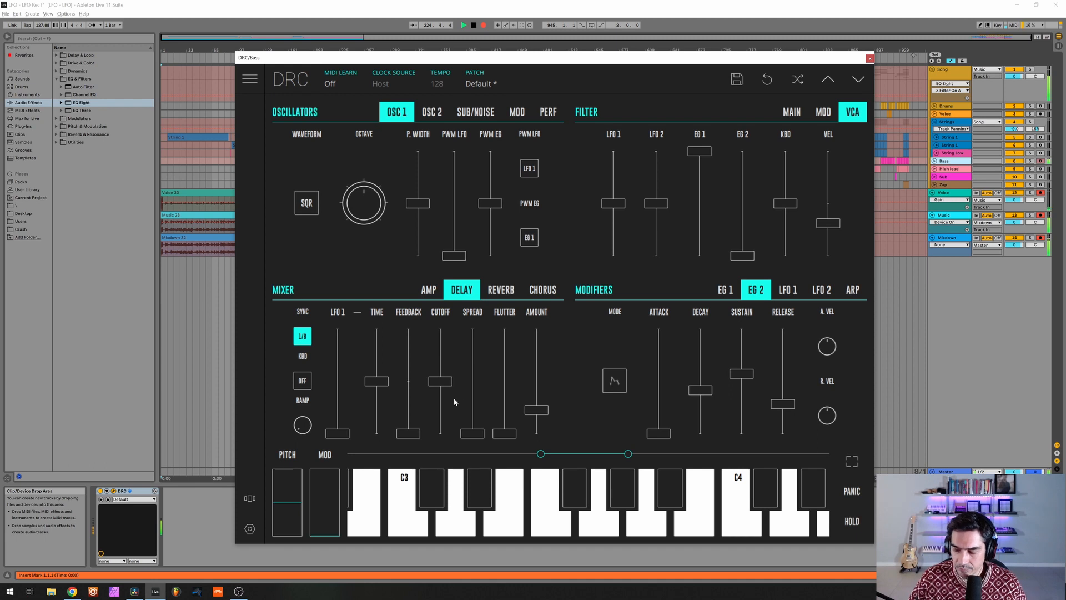
Set the bass patch's reverb amount to about 16 percent and reverb modulation to about 25 percent, and close the synth window.
click(502, 290)
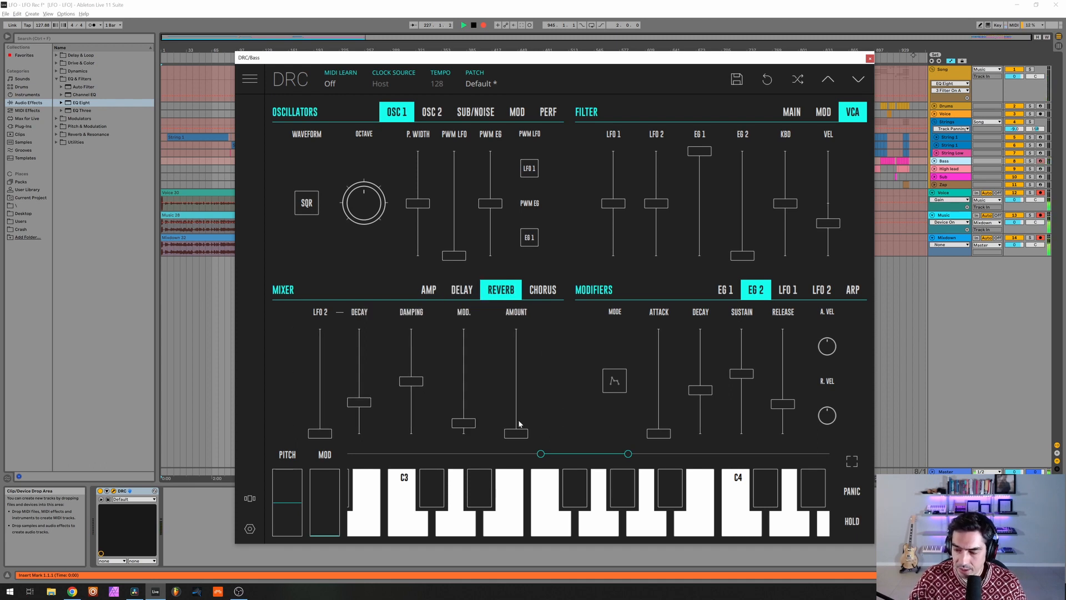
drag(516, 425, 509, 420)
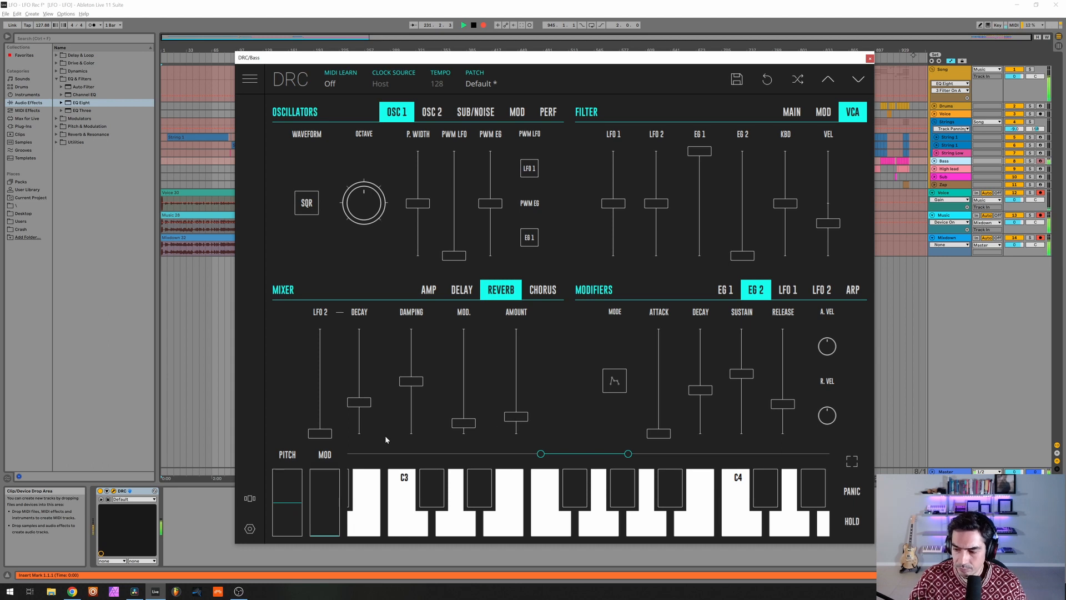
drag(464, 406, 466, 407)
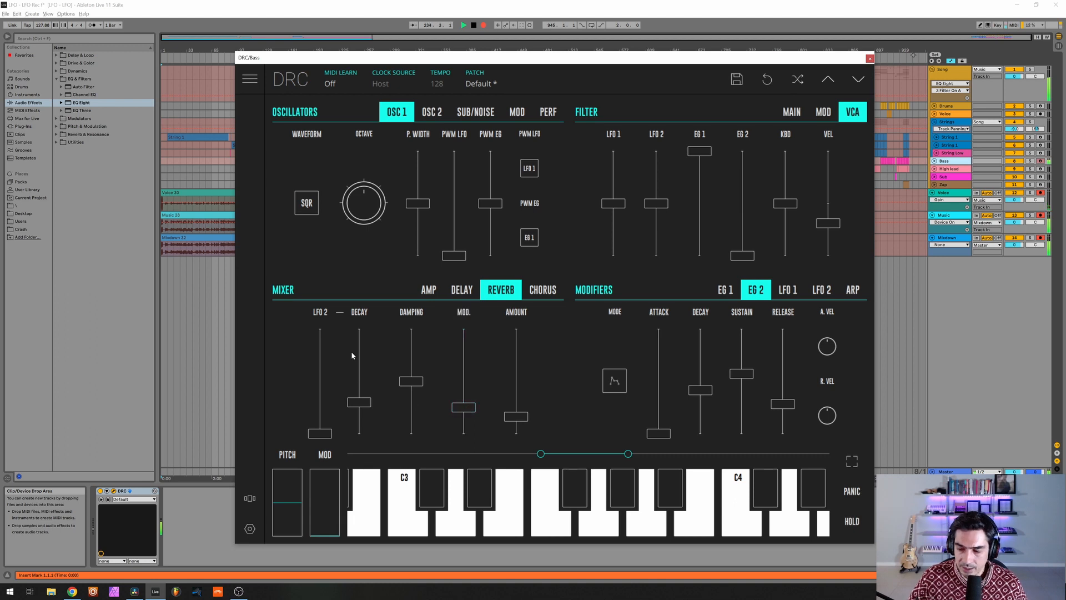
click(869, 59)
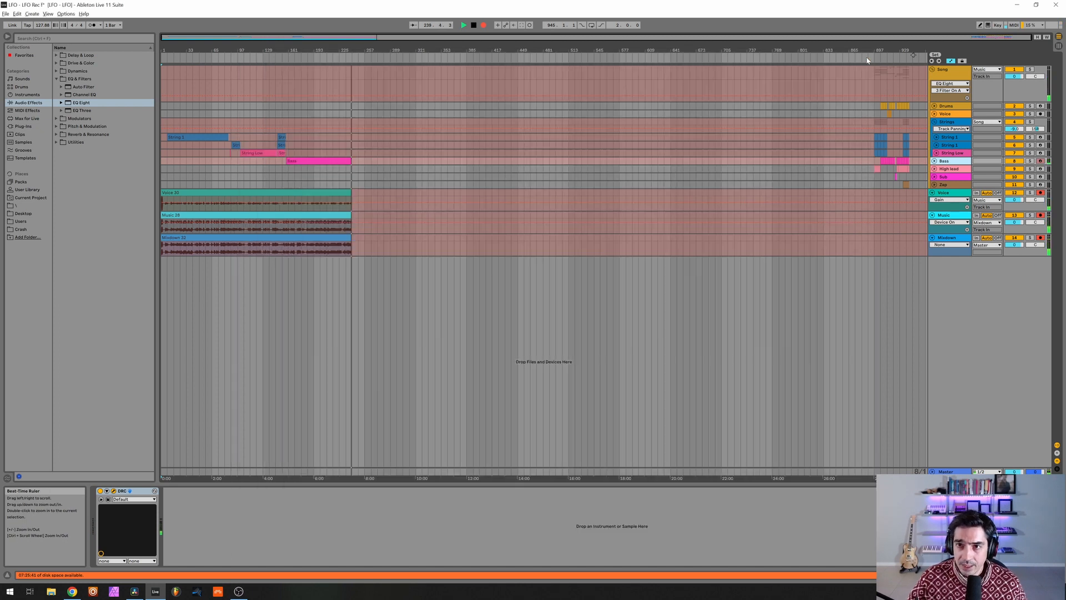
Select the High lead track and bypass its EQ Eight.
click(950, 169)
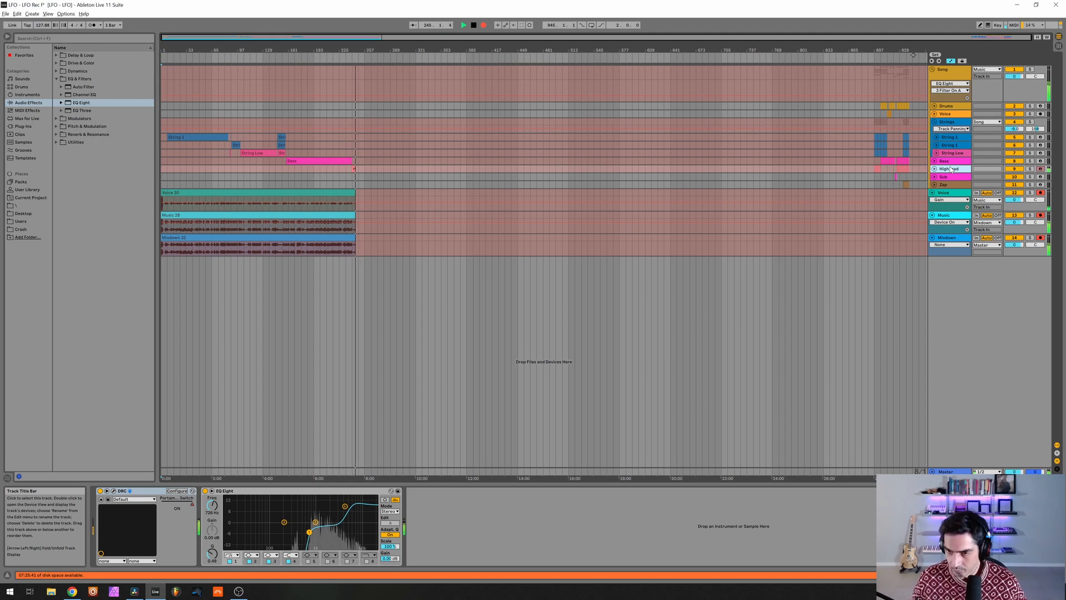
drag(951, 169, 876, 129)
click(205, 491)
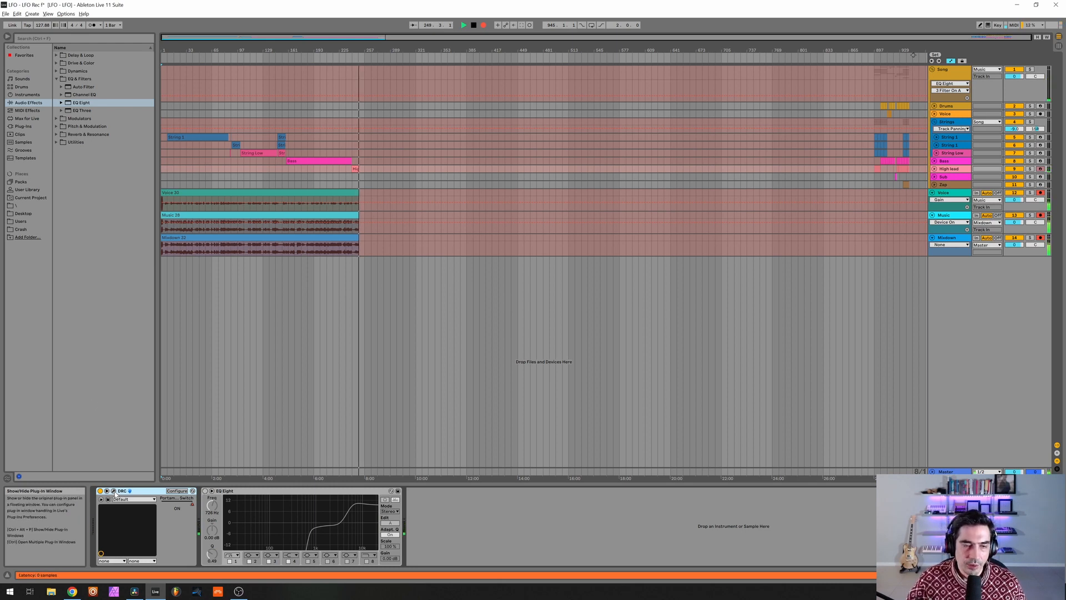
Open the DRC synth on the High lead track and load the Default factory patch.
key(ctrl+alt+p)
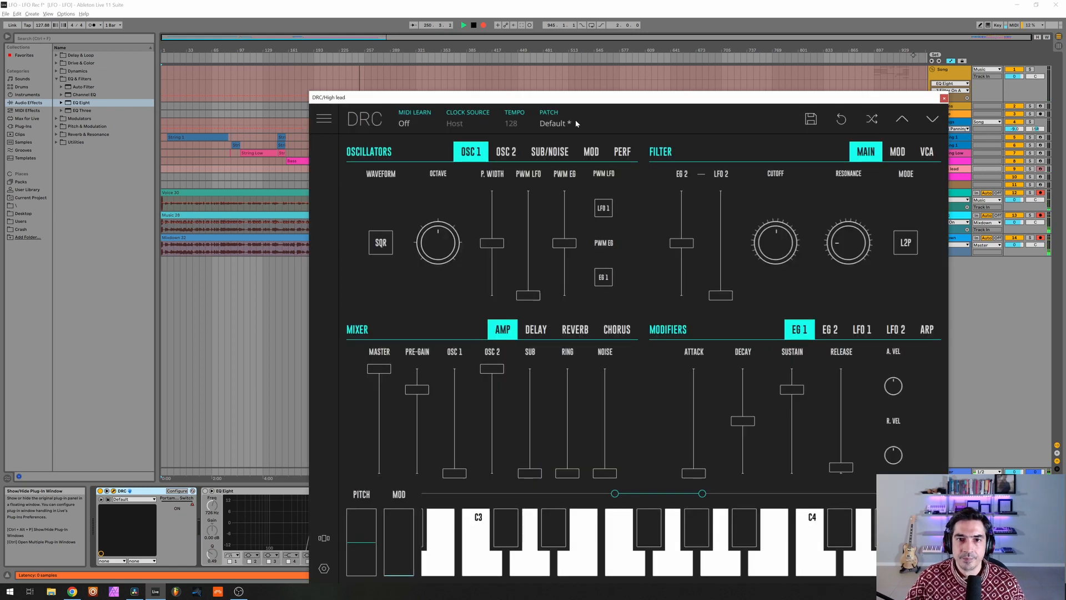
click(575, 119)
click(514, 189)
drag(567, 97, 496, 58)
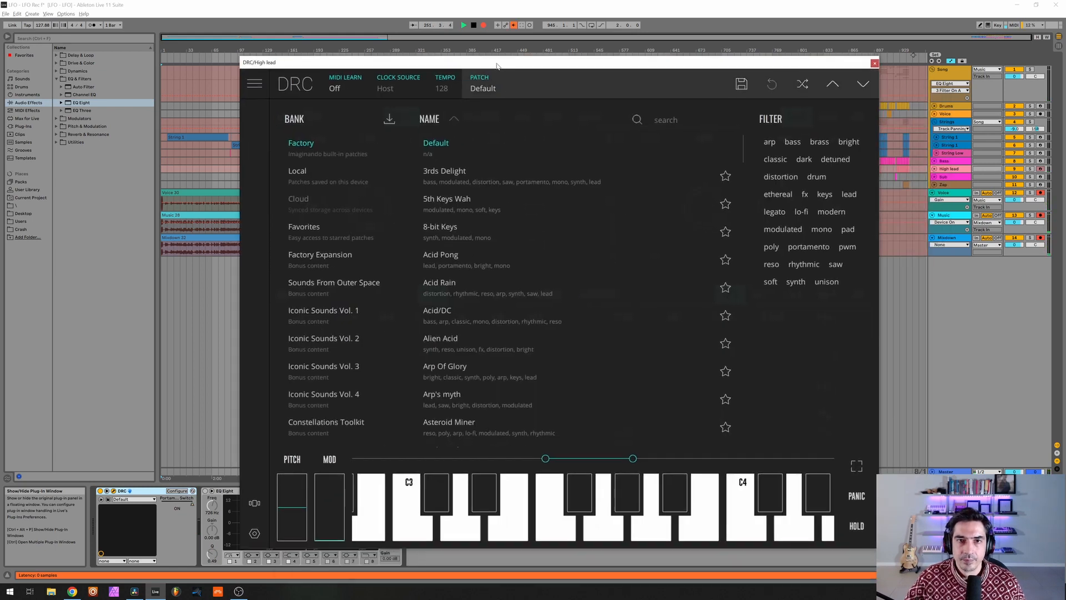
click(512, 81)
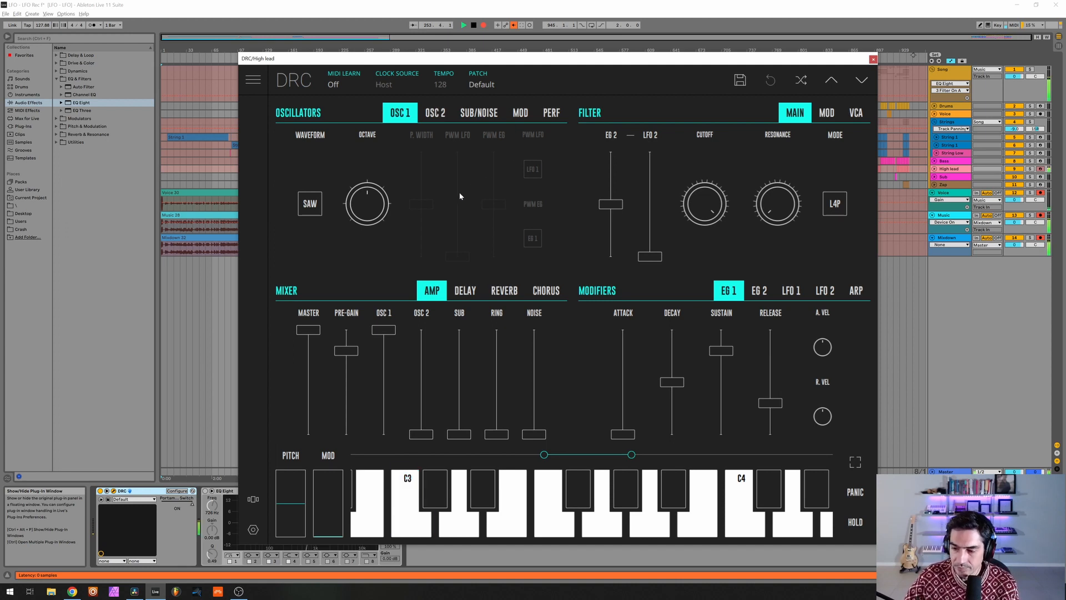
Bring oscillator 2 to full level with oscillator 1 at zero, and set oscillator 2's octave to 0.
click(442, 115)
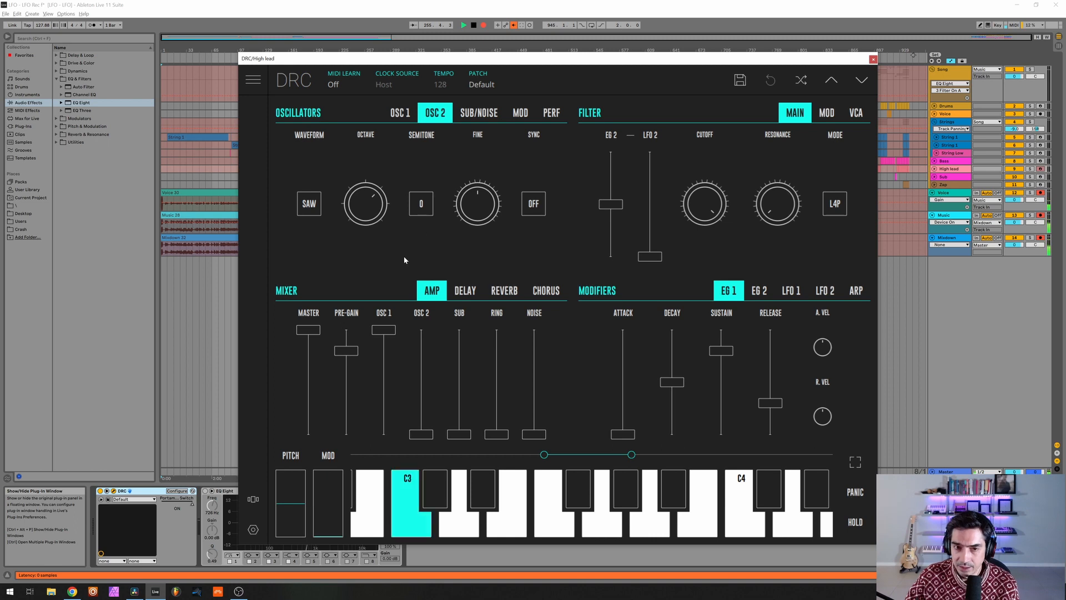
drag(421, 434, 389, 436)
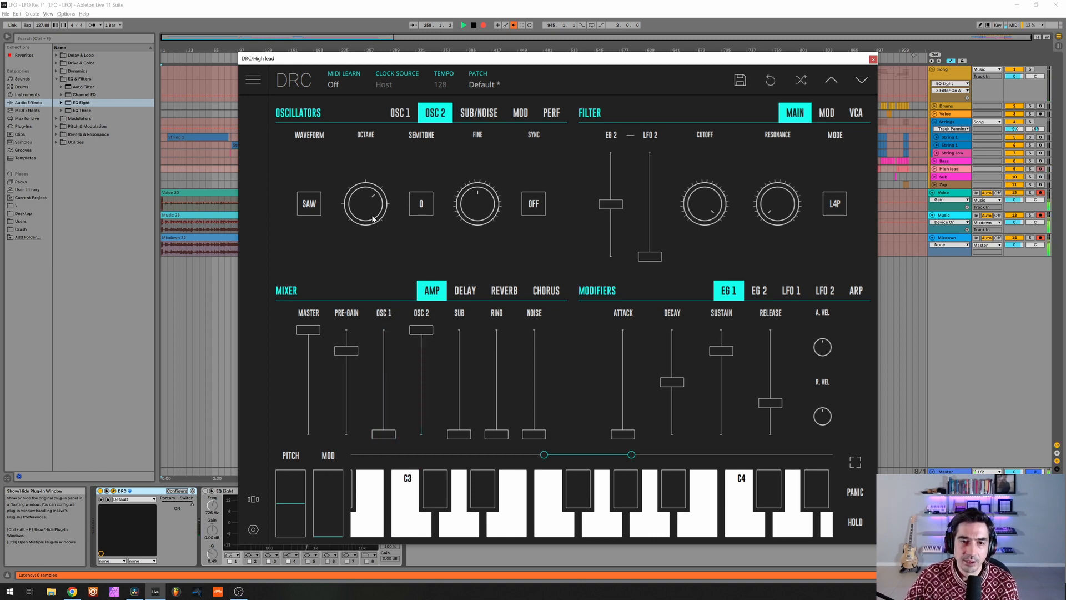
drag(372, 216, 369, 229)
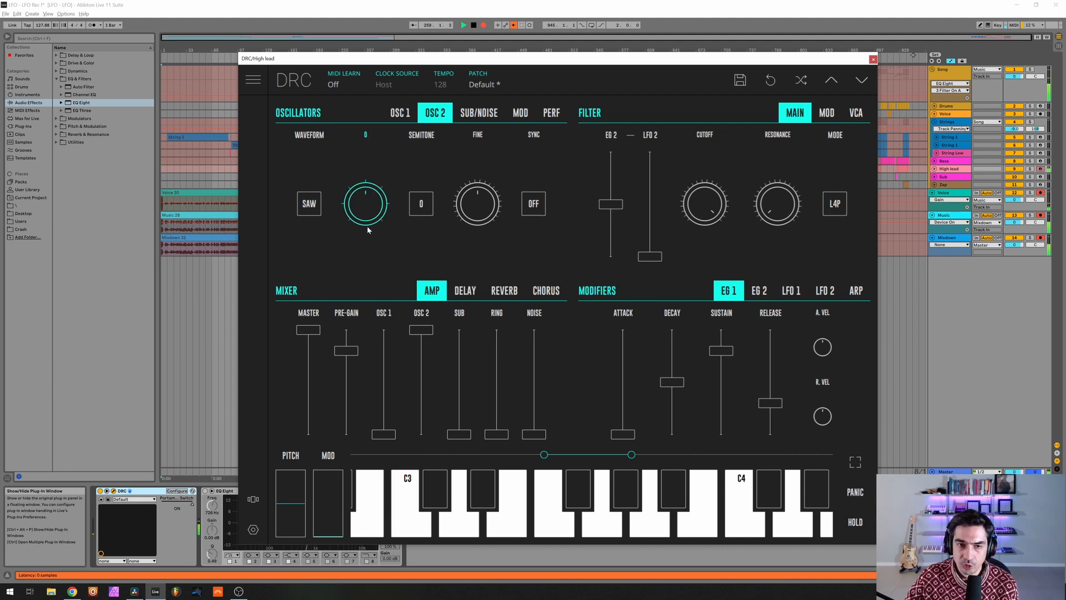
Switch the high lead's oscillator 2 waveform to SQR and raise its fine tuning moderately above zero.
click(309, 204)
click(309, 198)
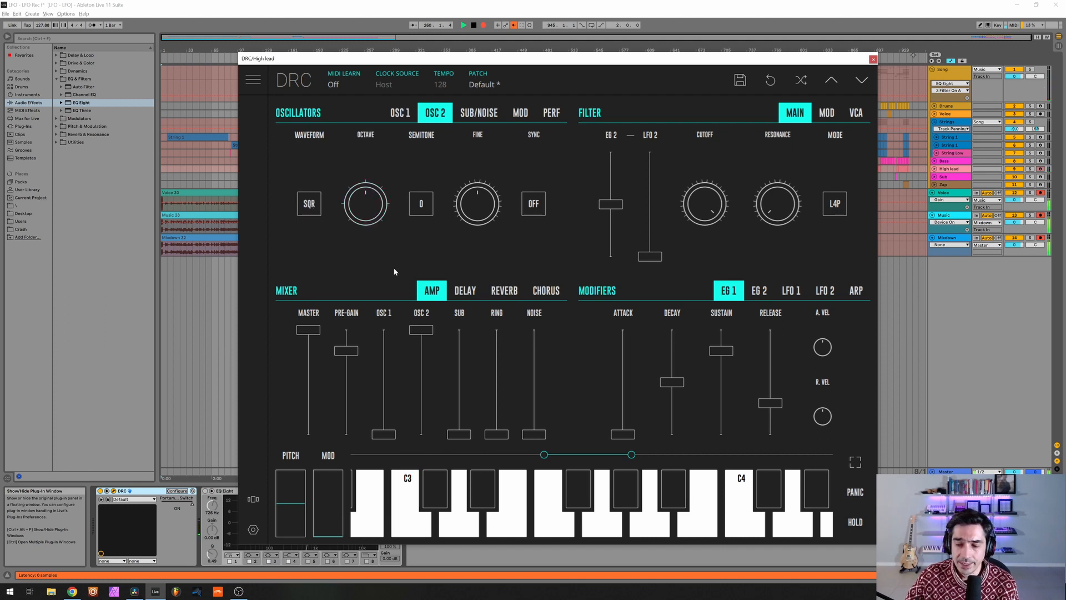
mouse_move(472, 213)
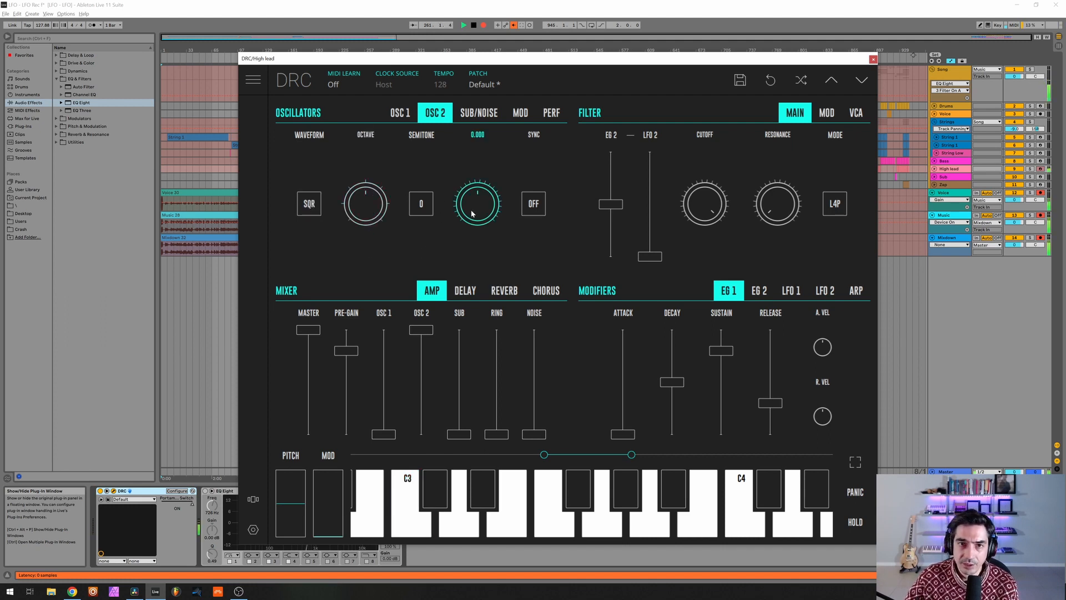
drag(472, 213, 497, 177)
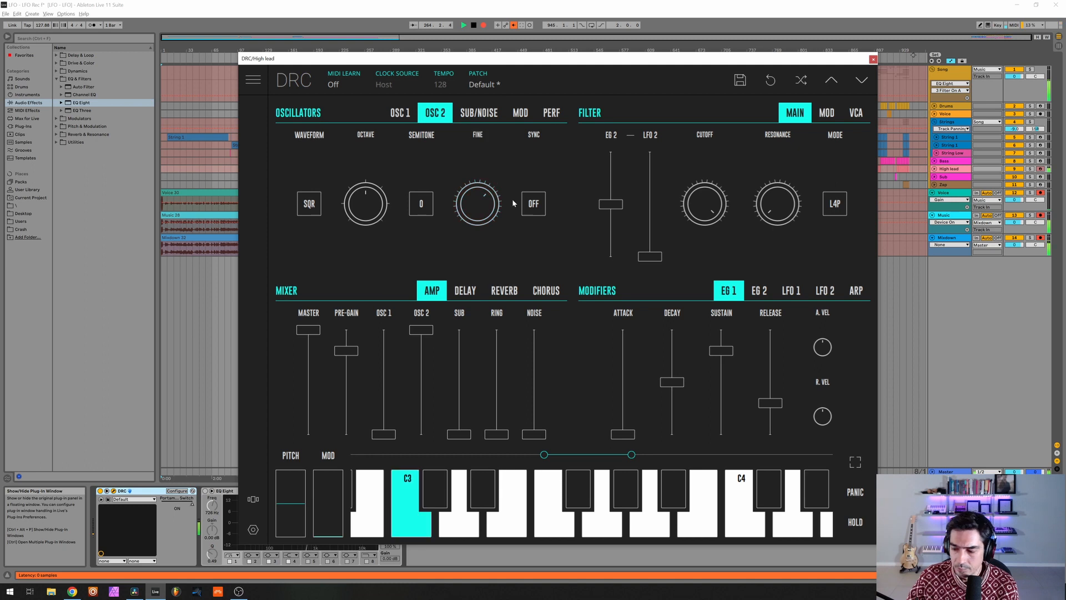
Set the high lead's performance mode to MONO with legato on and slightly increase the portamento time.
click(552, 113)
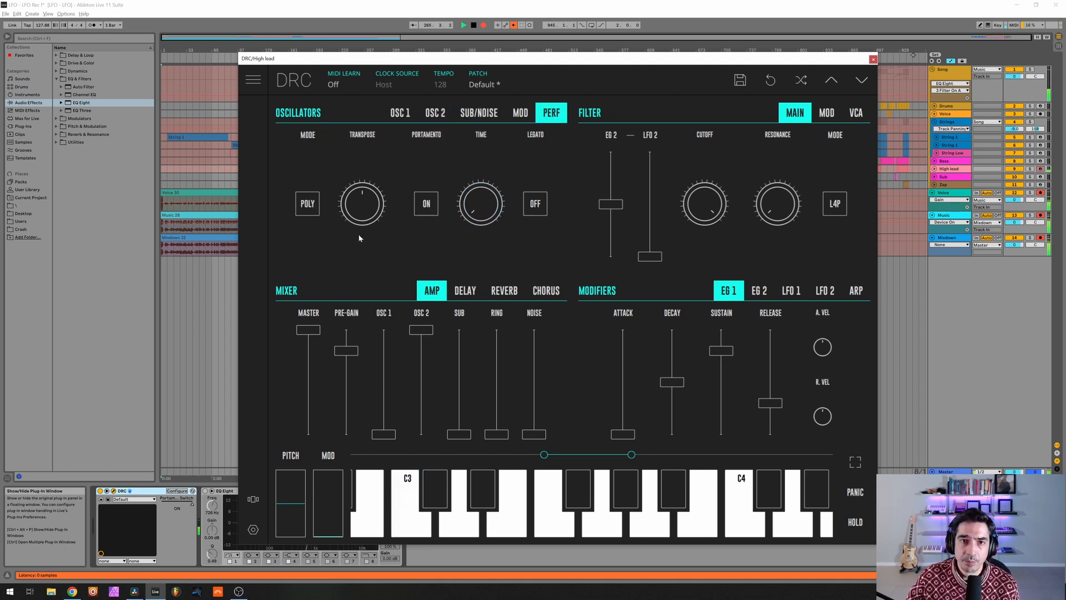
click(309, 204)
click(309, 210)
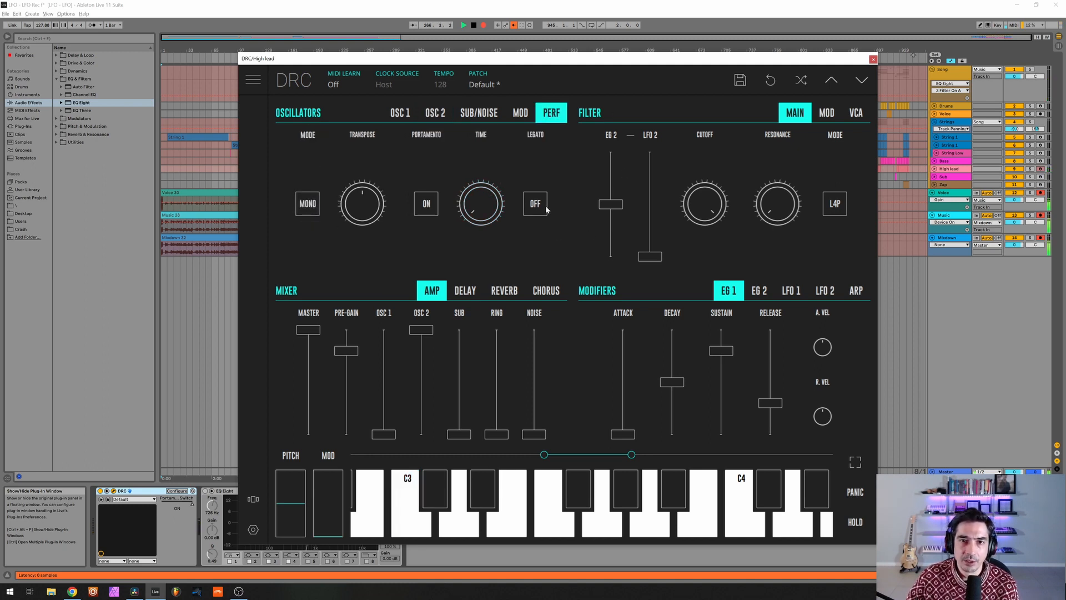
click(539, 206)
drag(484, 211, 489, 203)
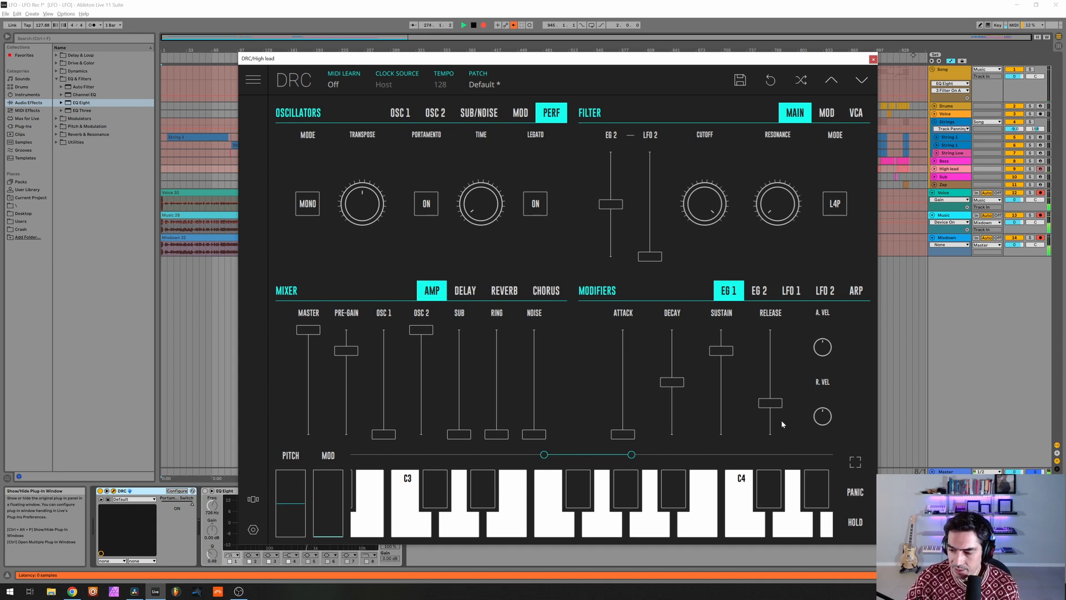
Shorten EG 1's release to about 5 percent and set the filter to L2P with cutoff at midpoint and resonance about 17 percent.
drag(763, 417, 756, 430)
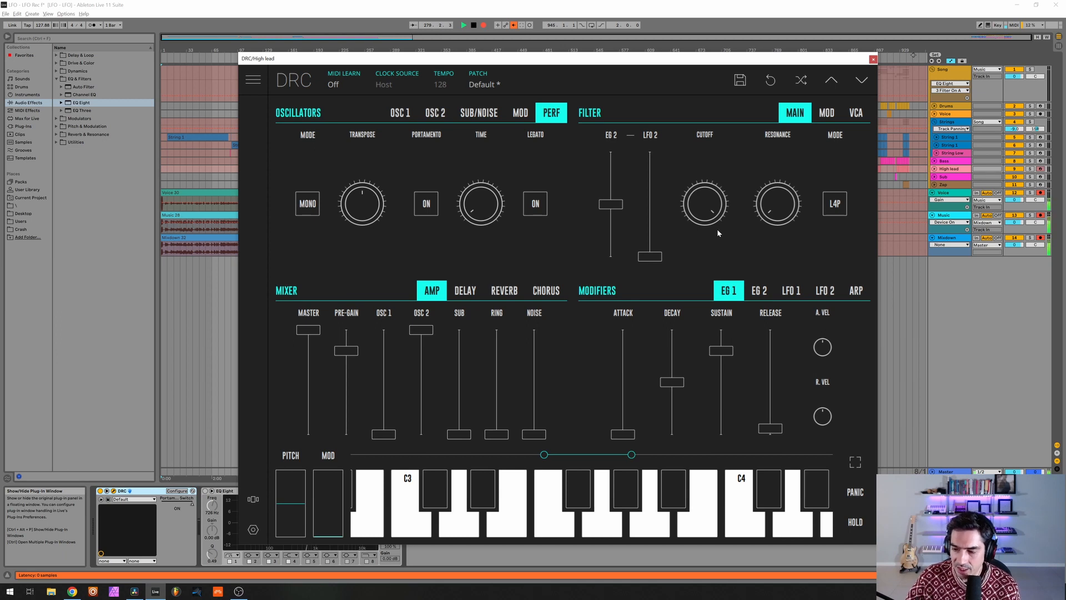
drag(702, 189, 691, 294)
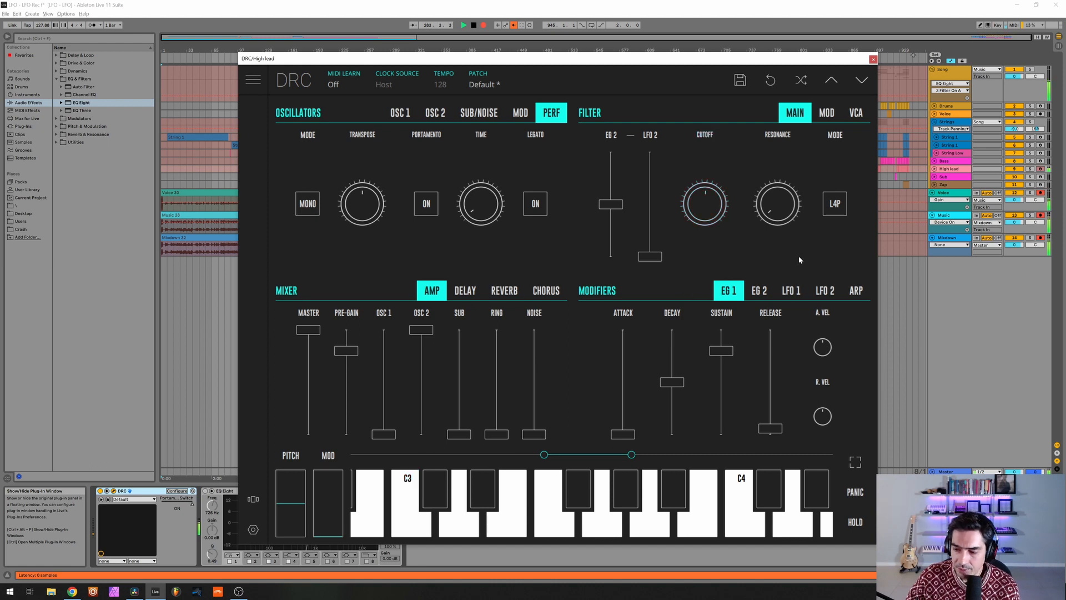
drag(779, 221, 758, 190)
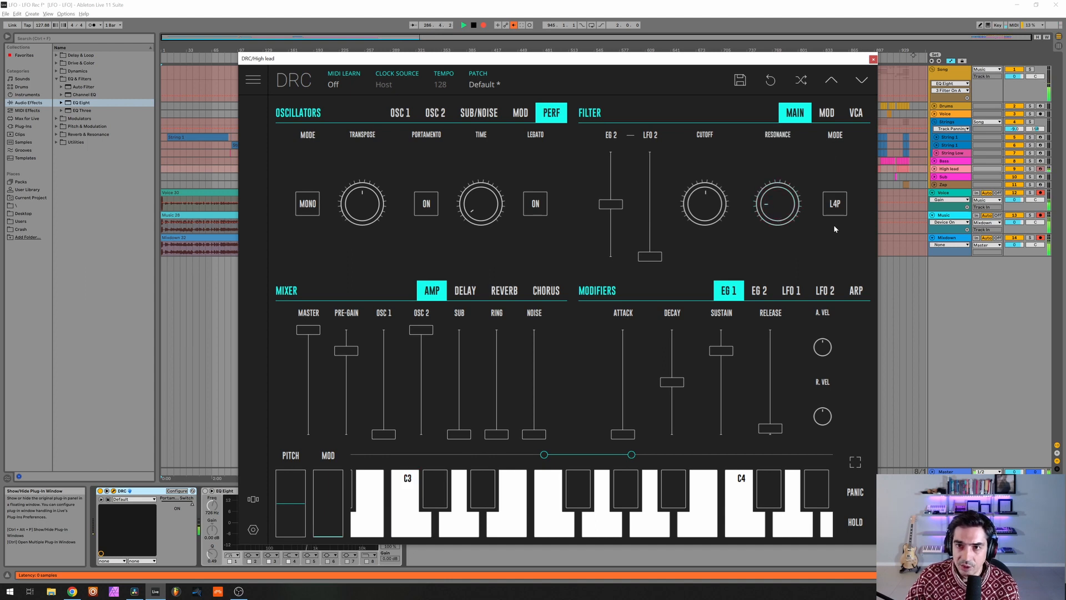
click(835, 202)
click(836, 198)
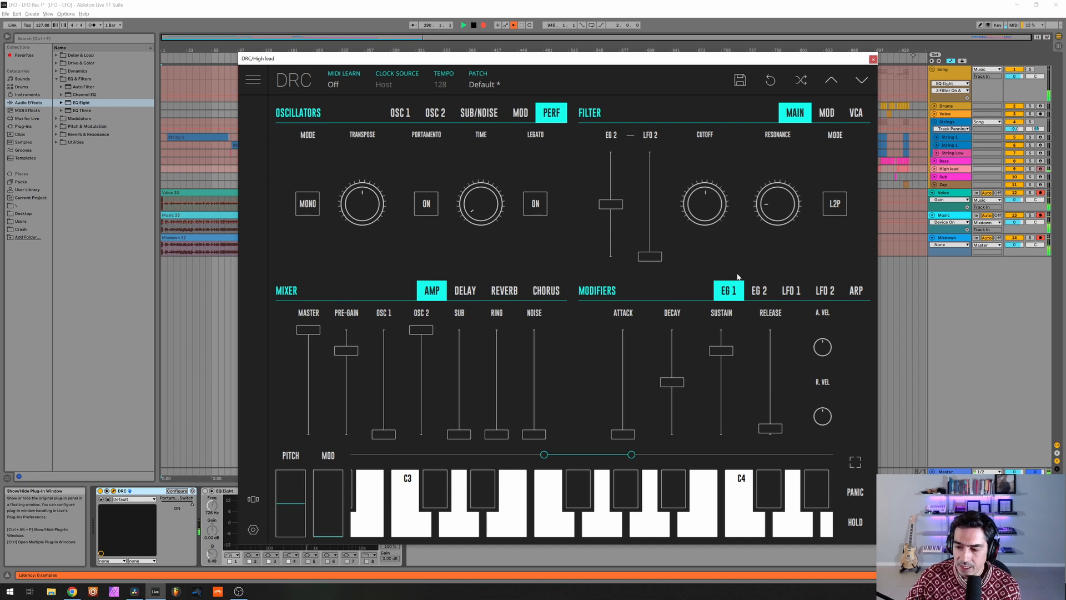
Set the high lead's reverb amount to about 0.275, decay to about 0.65, damping to about 0.85 and modulation to about 0.43.
click(499, 290)
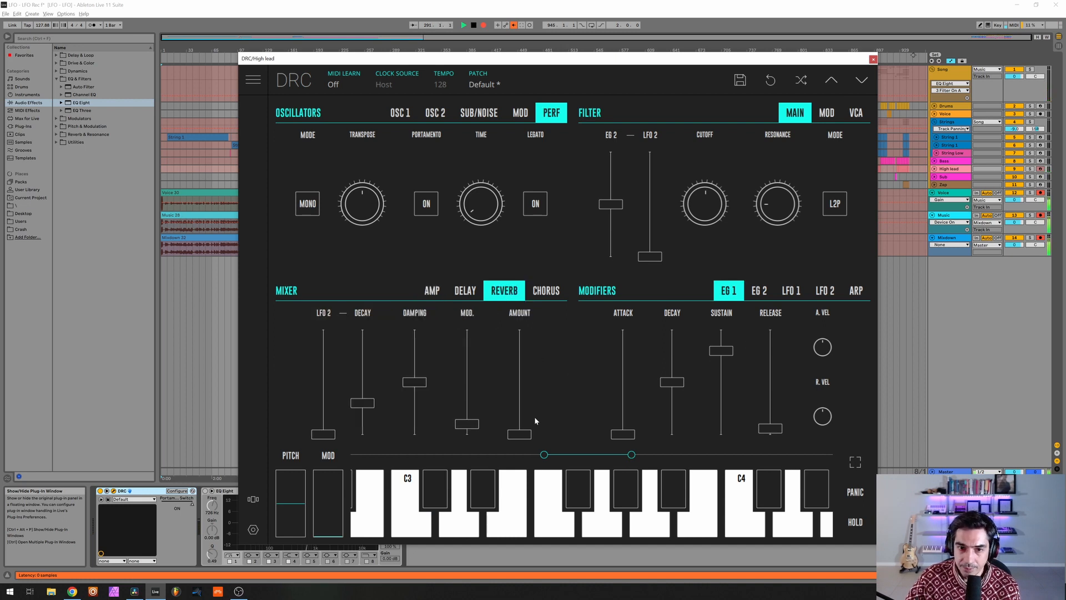
drag(522, 413, 533, 409)
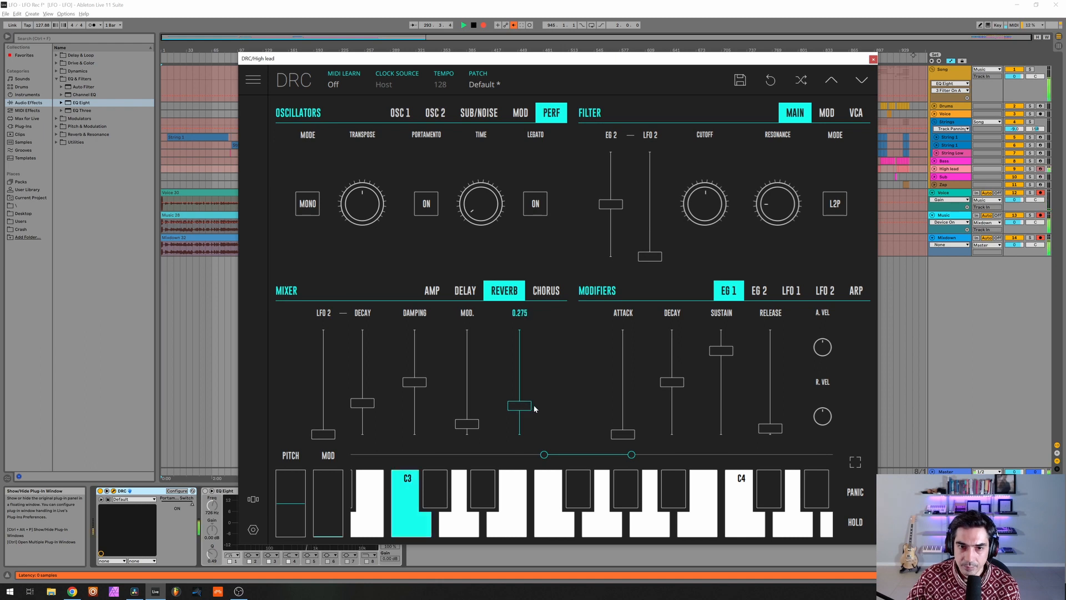
click(354, 365)
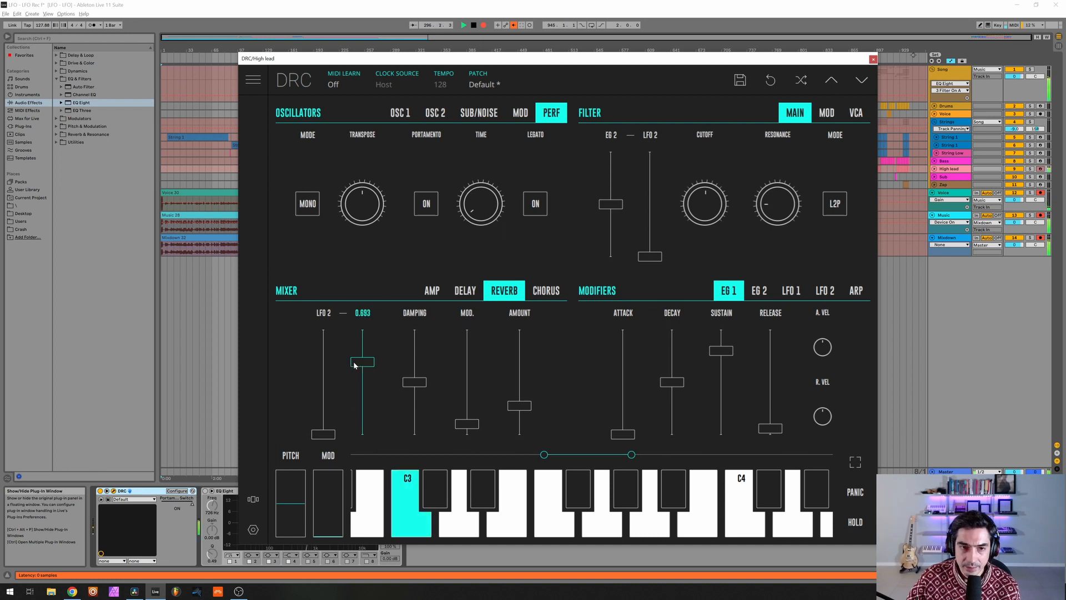
drag(353, 365, 345, 370)
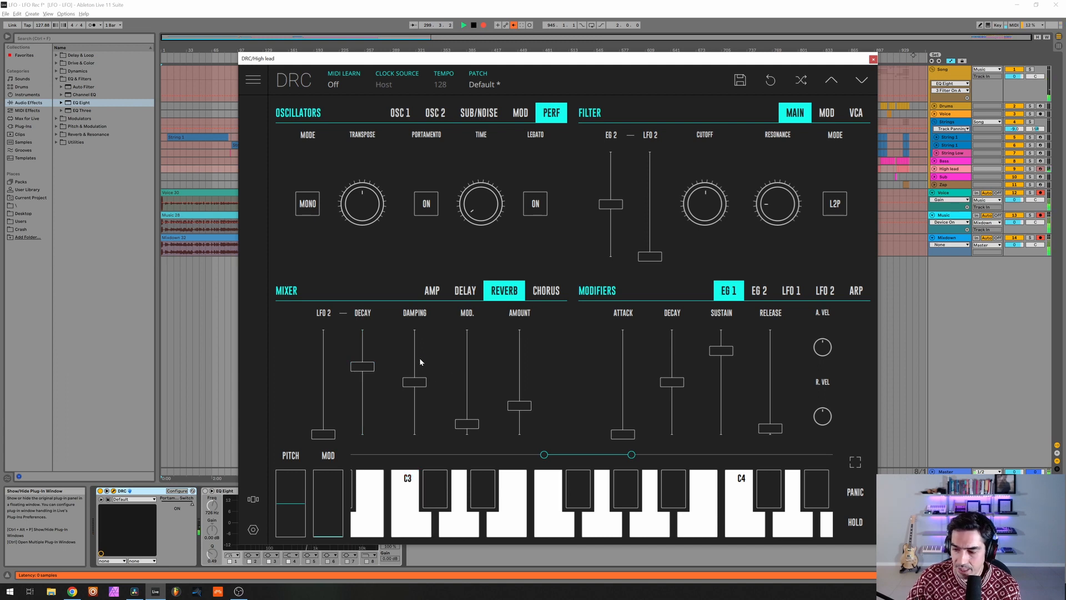
drag(413, 351, 429, 350)
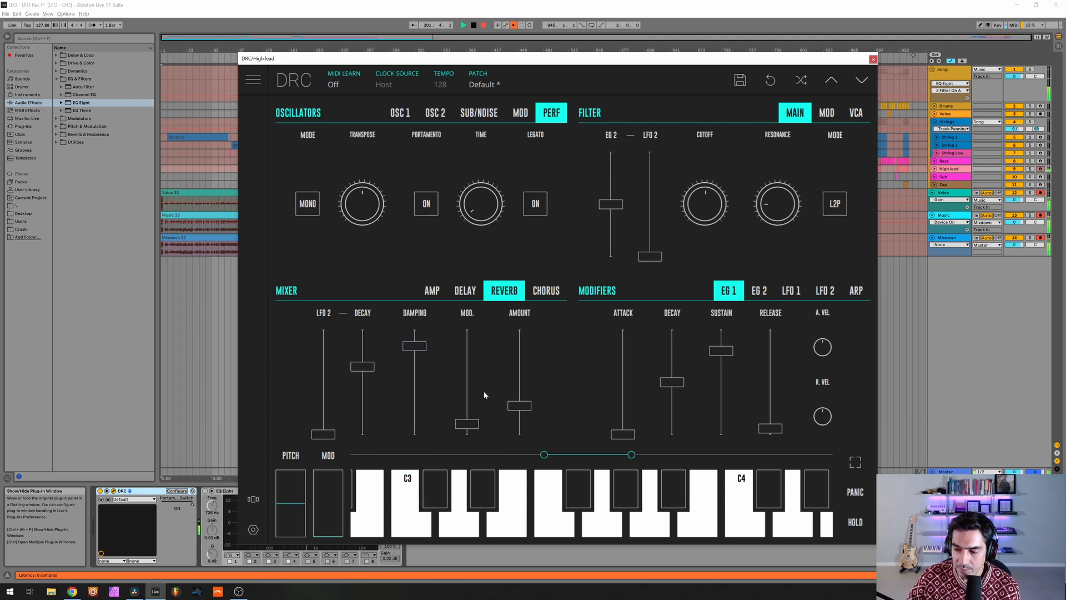
drag(467, 390, 465, 392)
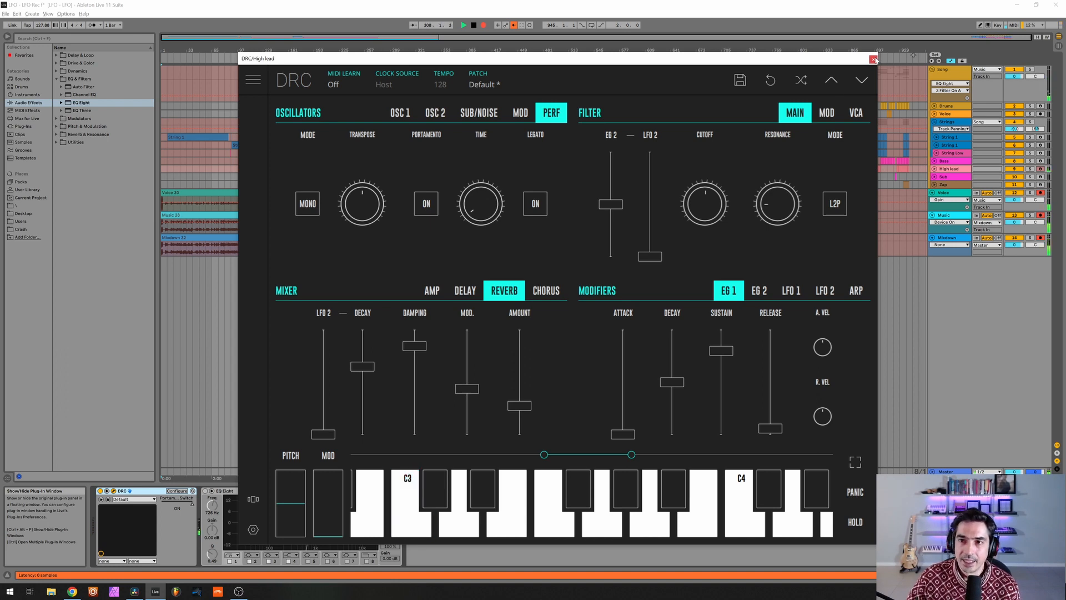
Close the high lead's synth window, turn its EQ Eight back on and select the EQ's high-frequency boost band.
click(874, 59)
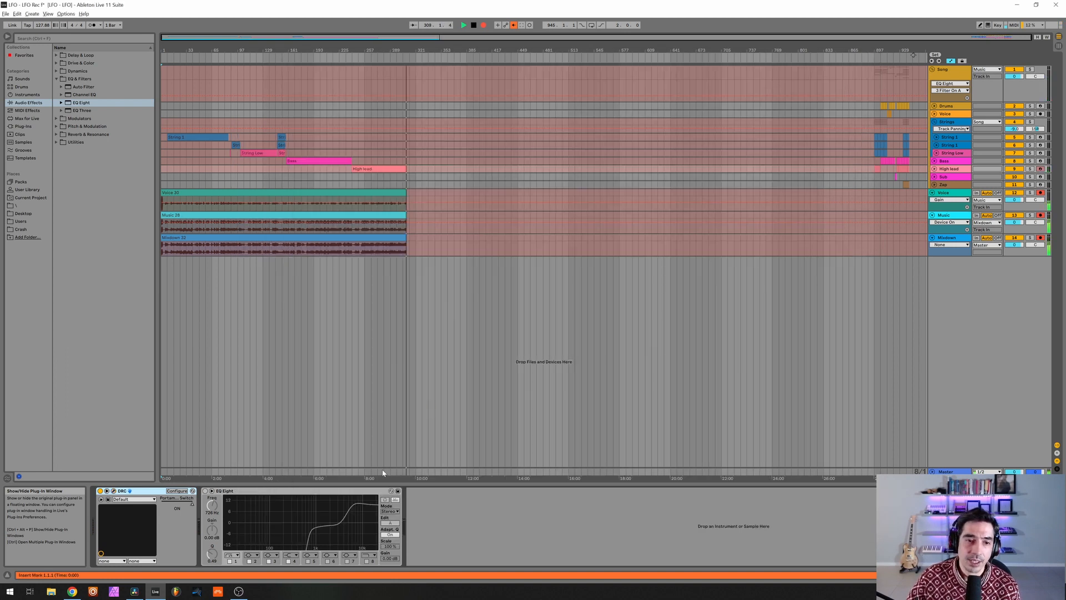
click(205, 491)
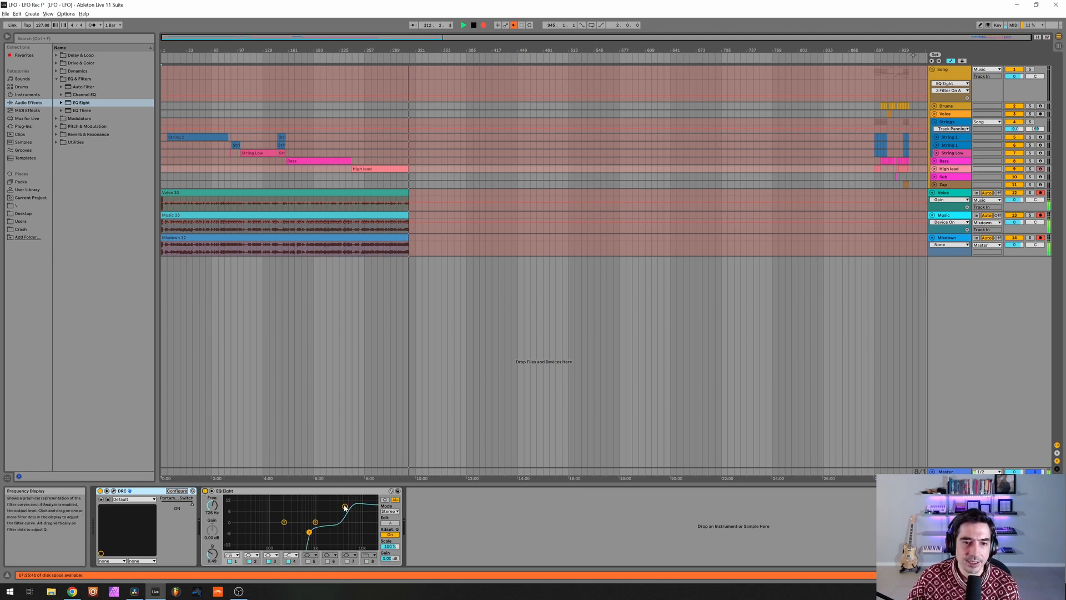
click(345, 506)
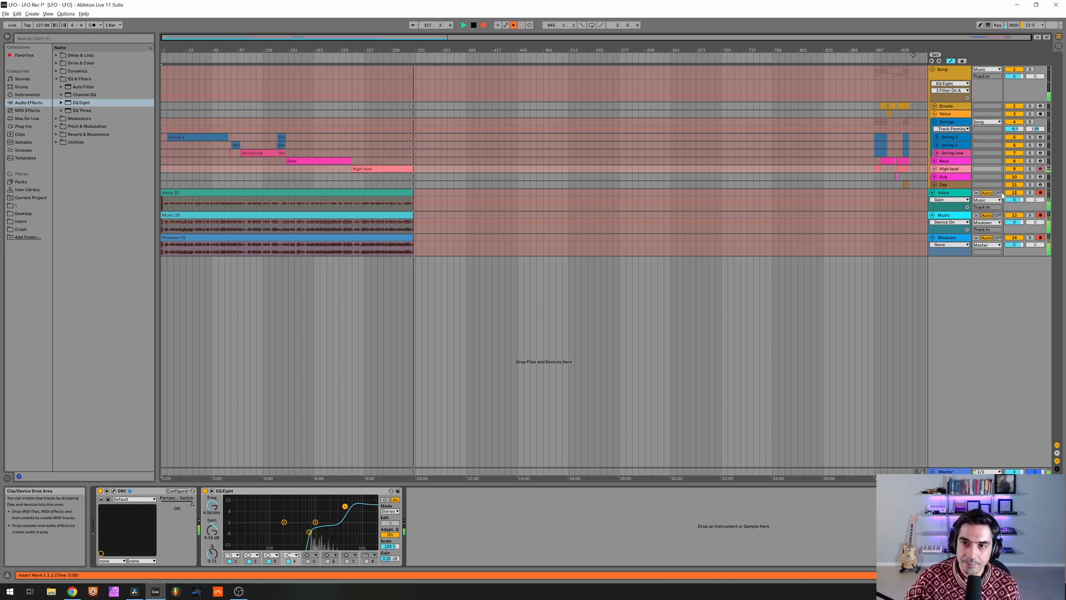
Bypass the Sub track's EQ Eight, Saturator and DLYM effects and open its DRC synth.
click(953, 178)
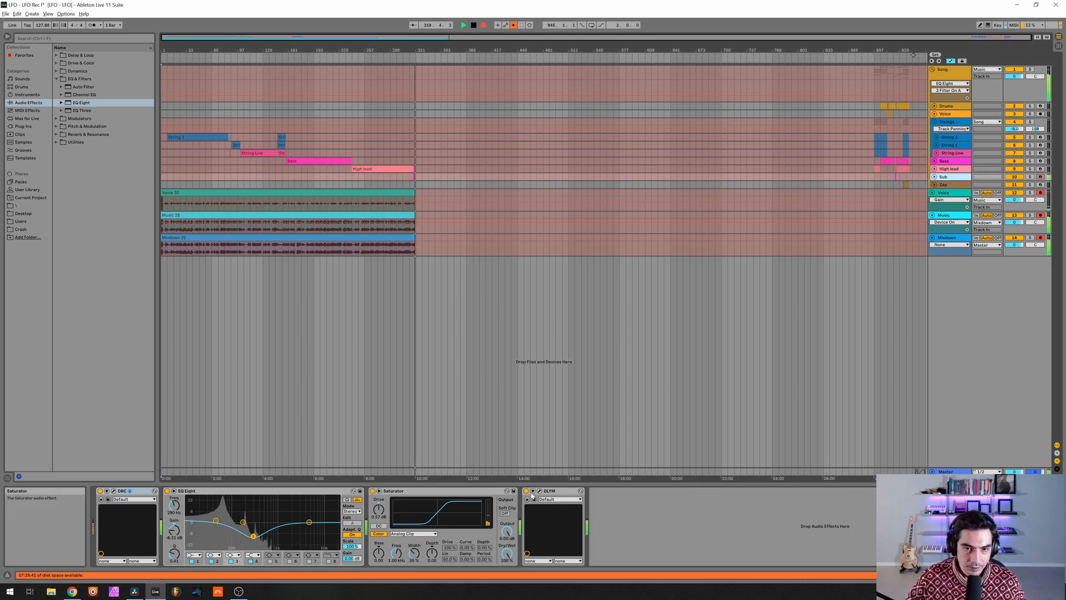
click(373, 491)
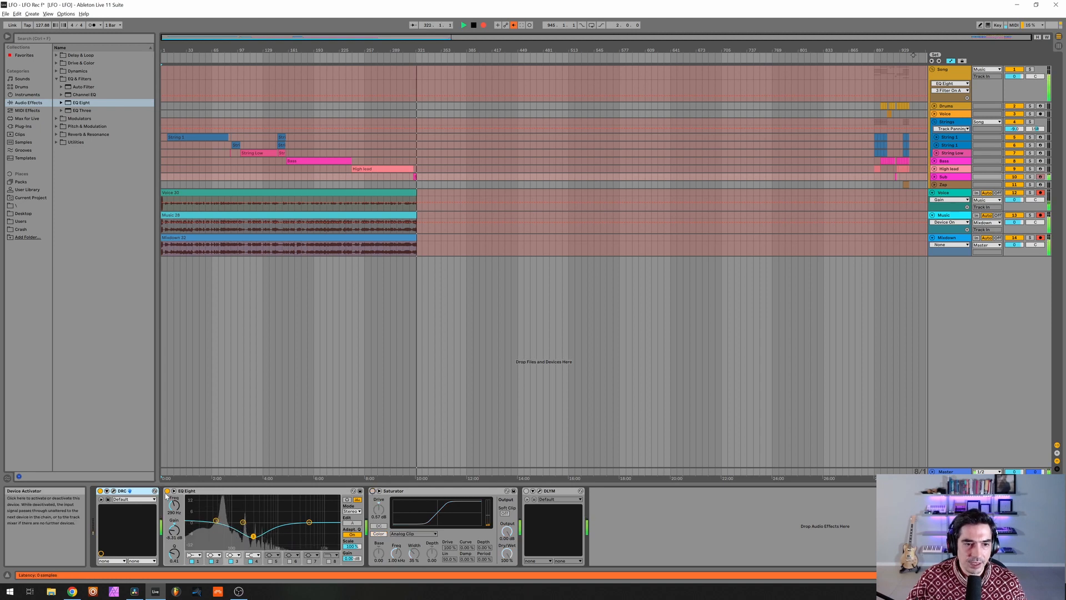
click(114, 491)
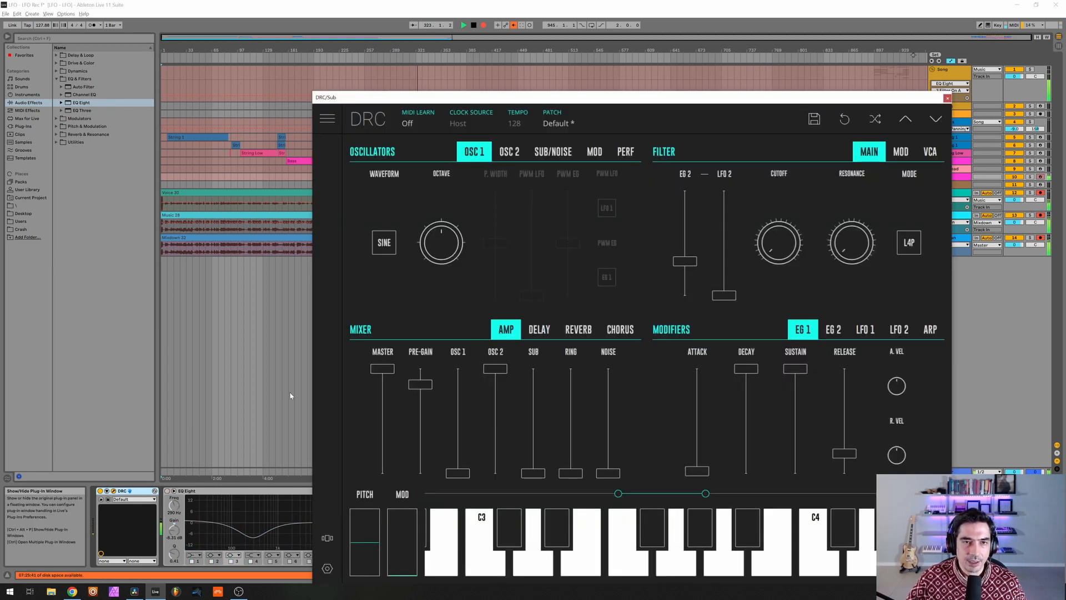
Load the factory Default patch in the Sub track's DRC synth.
drag(565, 102, 500, 67)
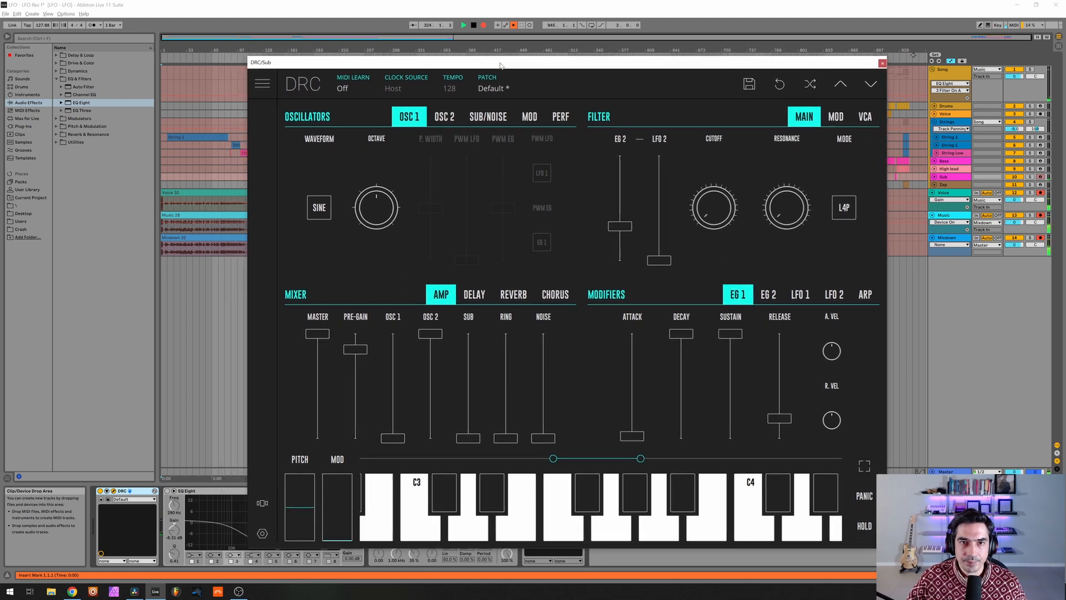
click(512, 83)
click(446, 145)
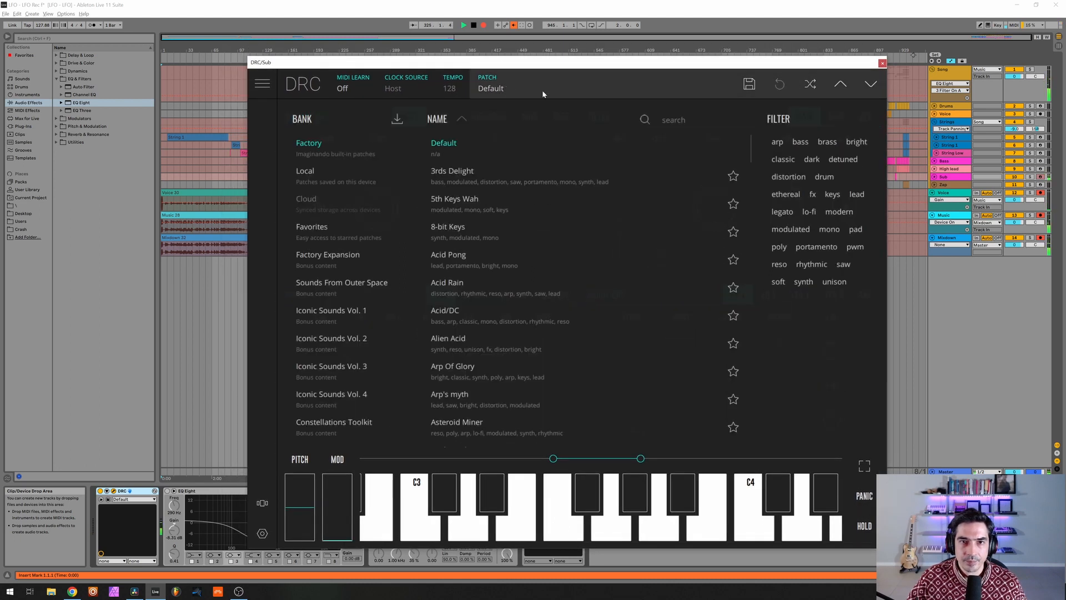
click(540, 89)
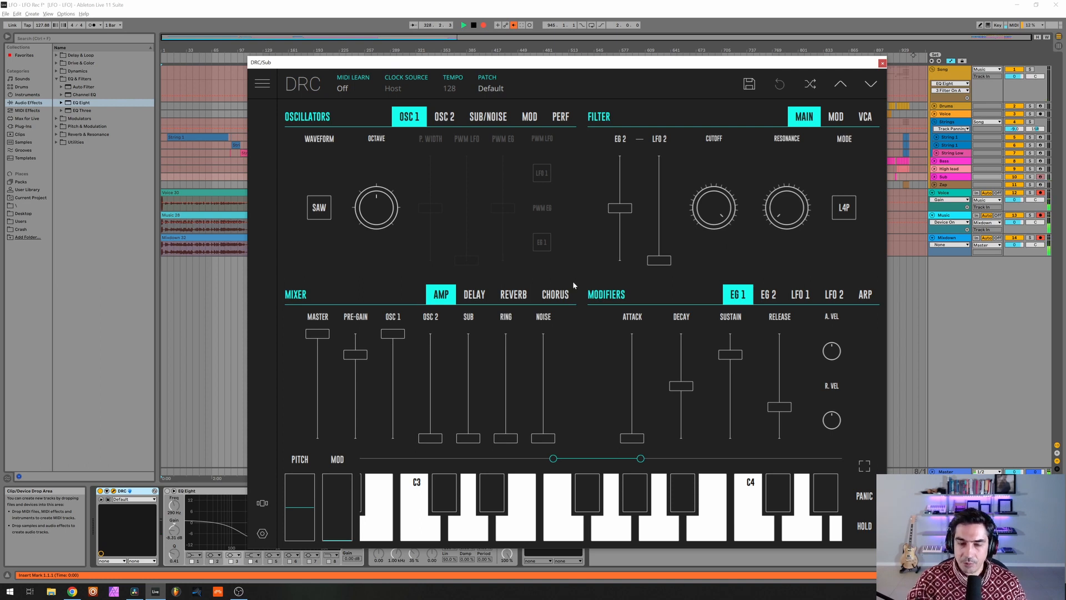
Build the Sub from oscillator 2 alone, with its waveform on SINE, its level at 1.000 and oscillator 1's level at zero.
drag(428, 421, 424, 257)
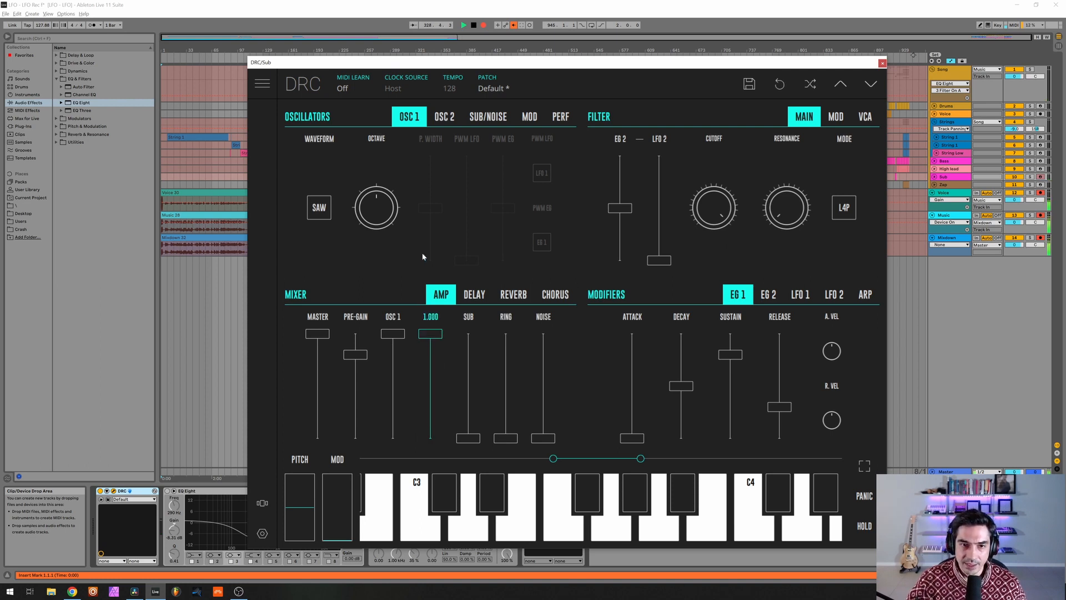
click(439, 118)
click(321, 211)
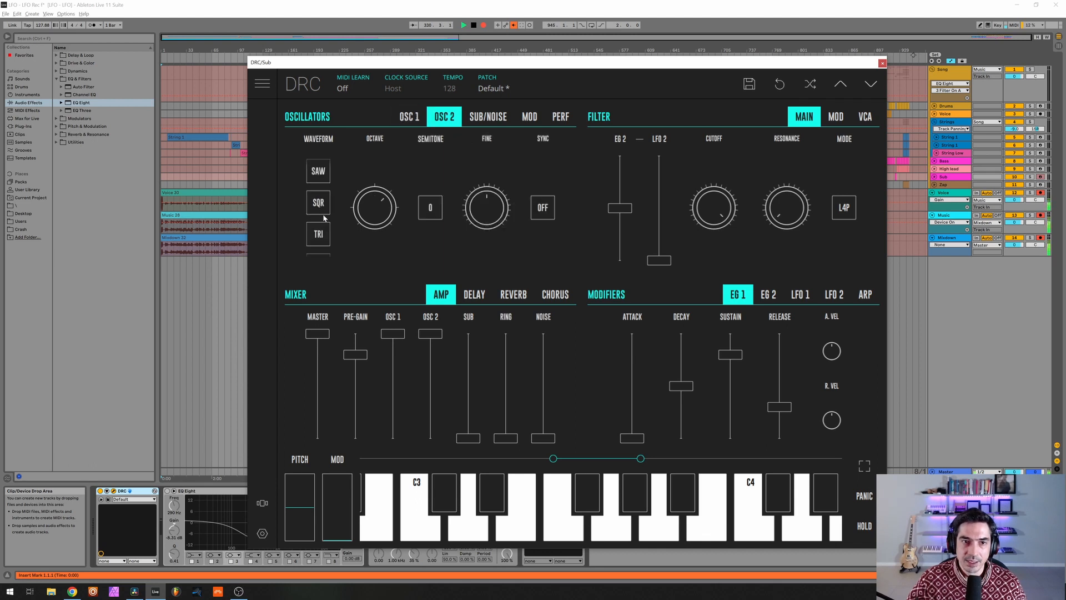
scroll(324, 218, down, 2)
click(320, 244)
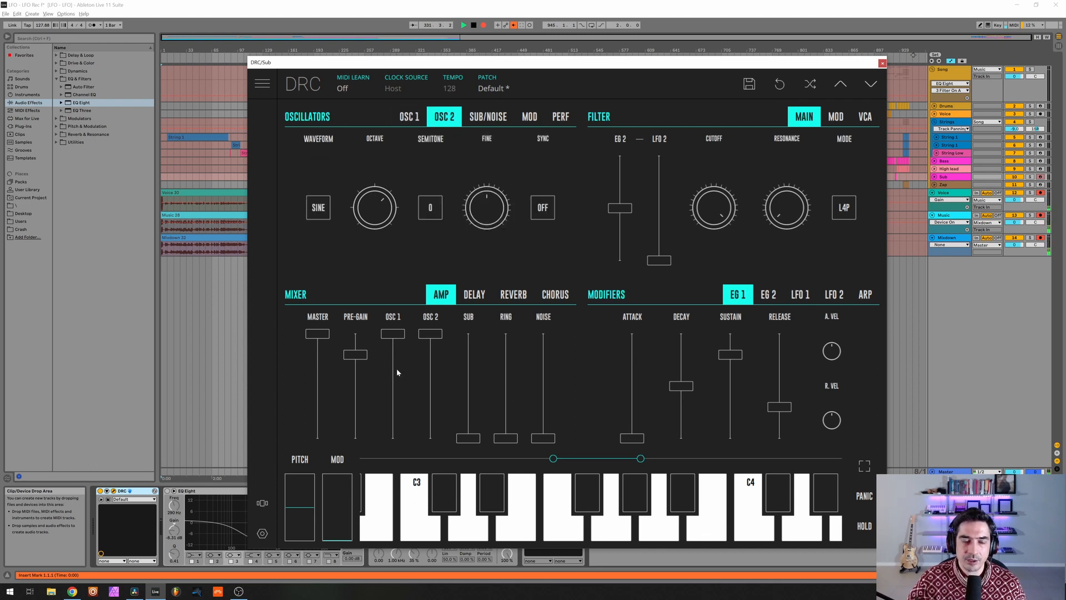
drag(397, 372, 408, 491)
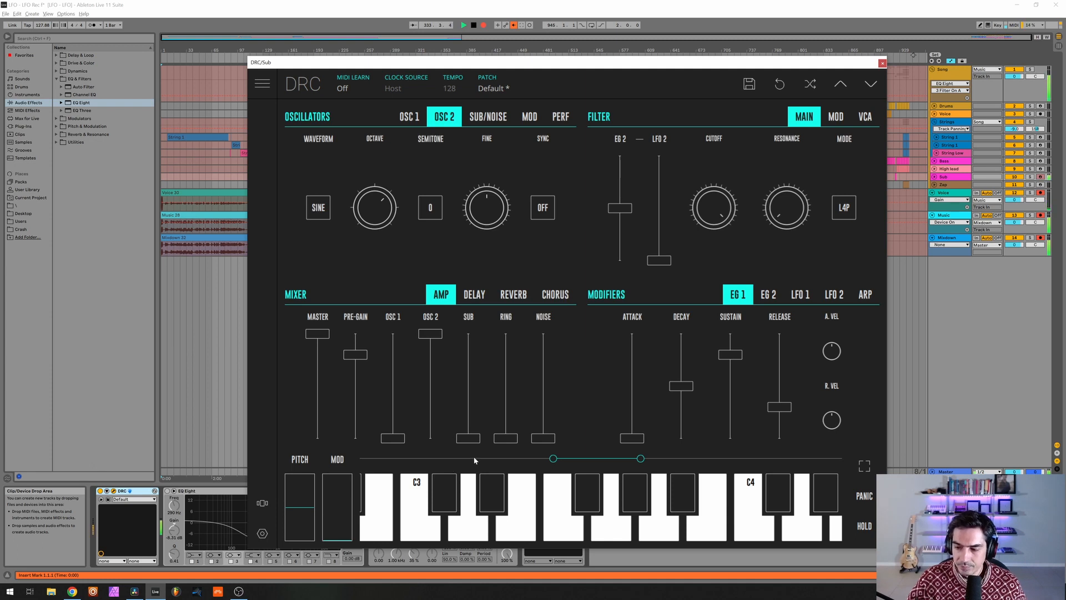
Set the Sub filter's EG 2 amount to about 0.327 and cutoff to minimum, and EG 1's decay and sustain to maximum with release about 0.17.
drag(623, 232, 636, 230)
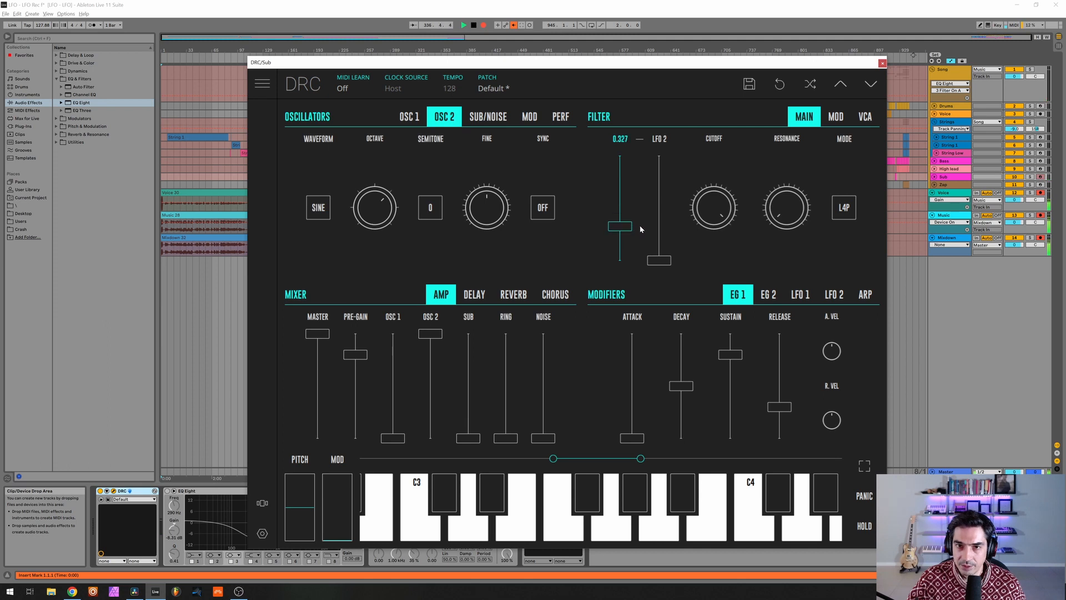
drag(715, 206, 730, 536)
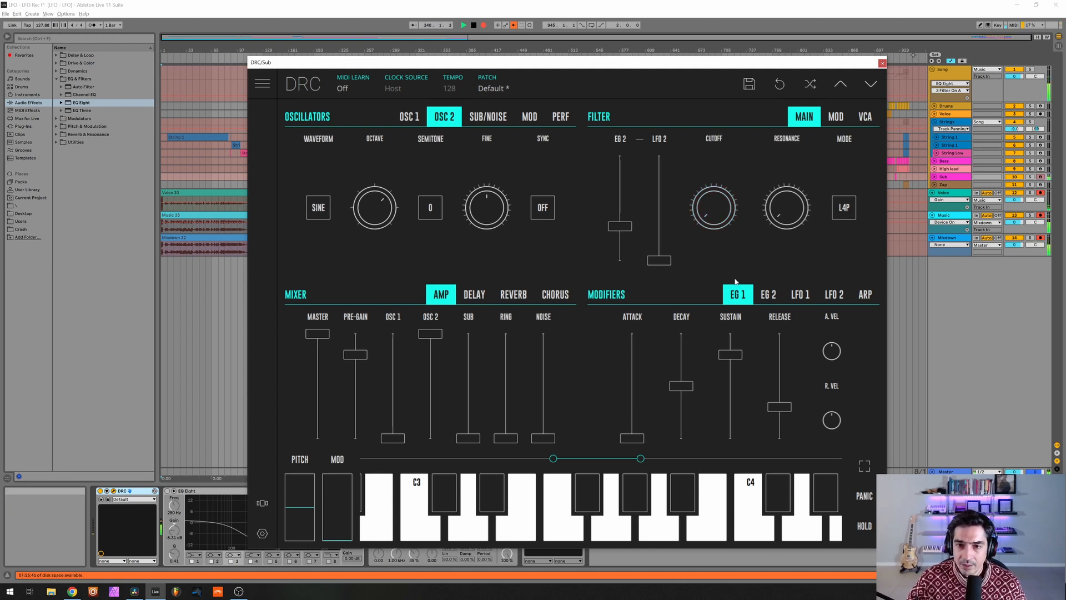
drag(685, 359, 731, 333)
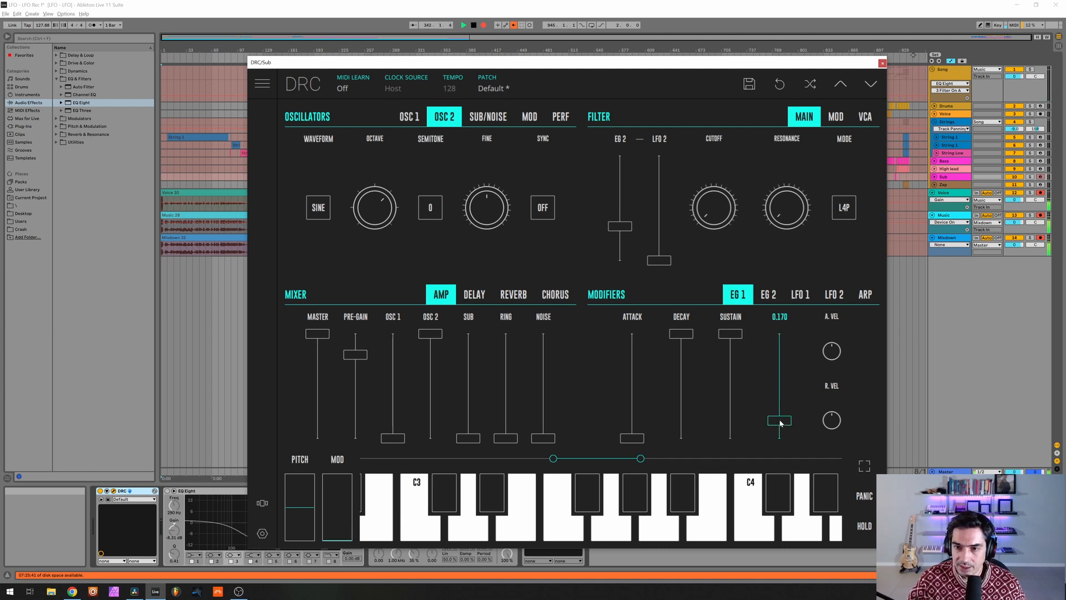
drag(783, 421, 779, 422)
Set the Sub's EG 2 decay and sustain to maximum and its release to about 0.4.
click(770, 297)
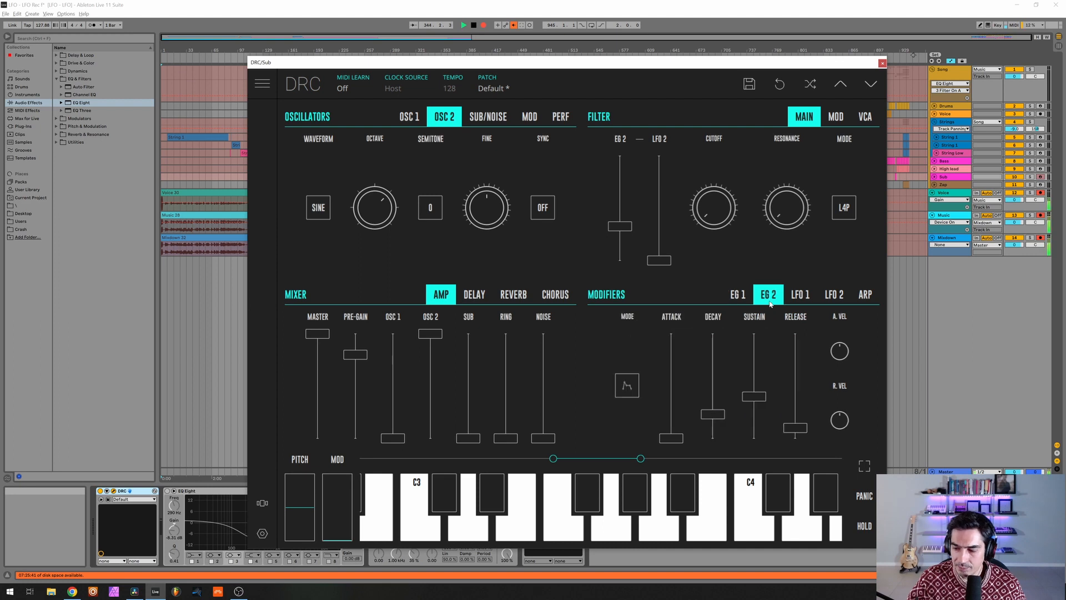
drag(710, 365, 714, 331)
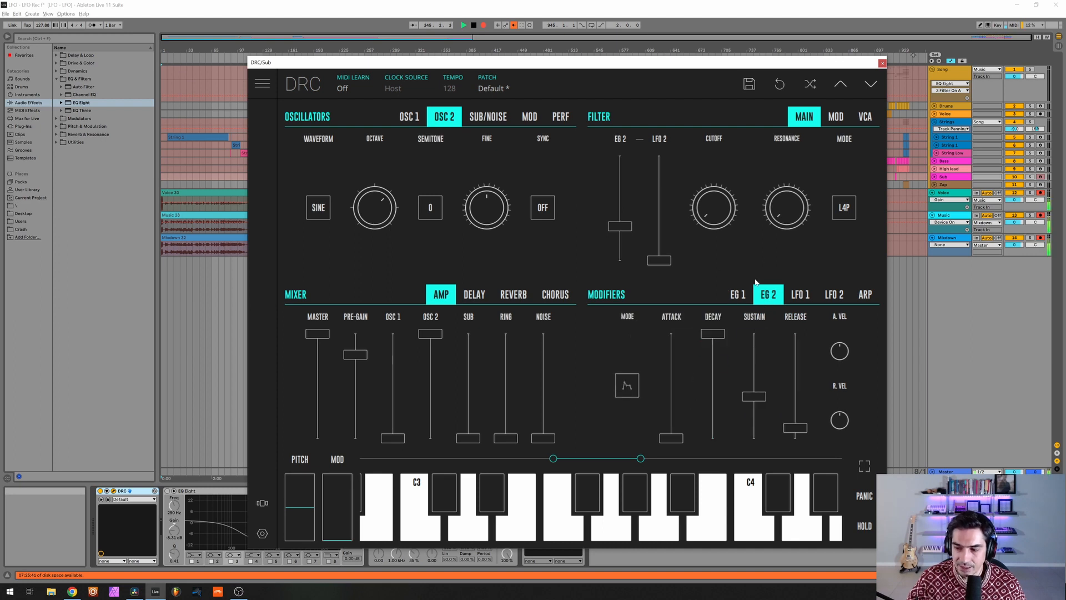
drag(754, 396, 754, 332)
drag(795, 403, 802, 396)
Enable the Sub's chorus with the rate at about 0.17 and the depth at about 0.47.
click(551, 300)
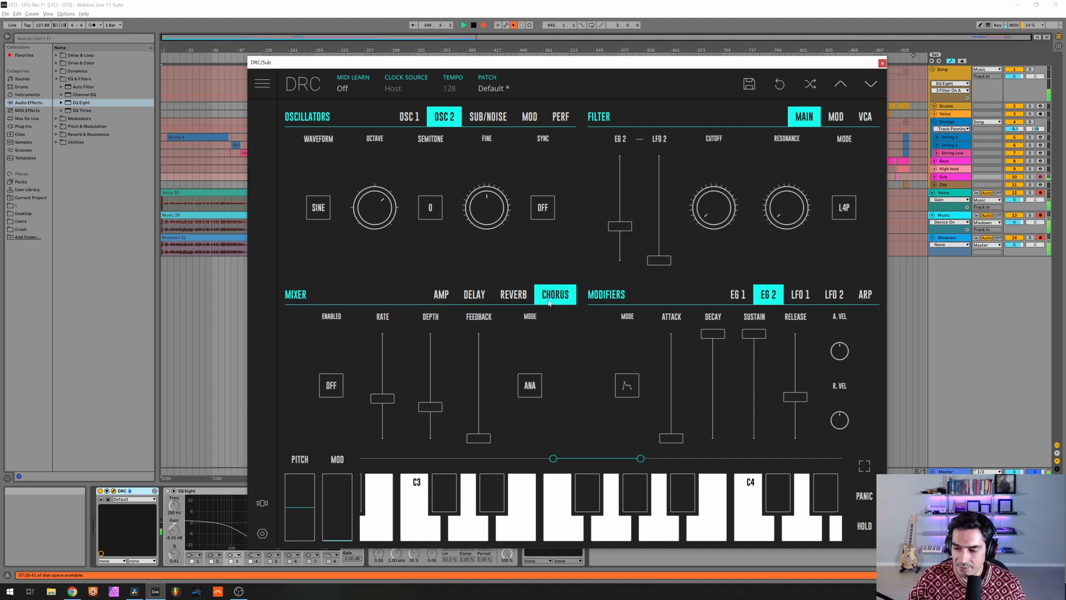
click(321, 390)
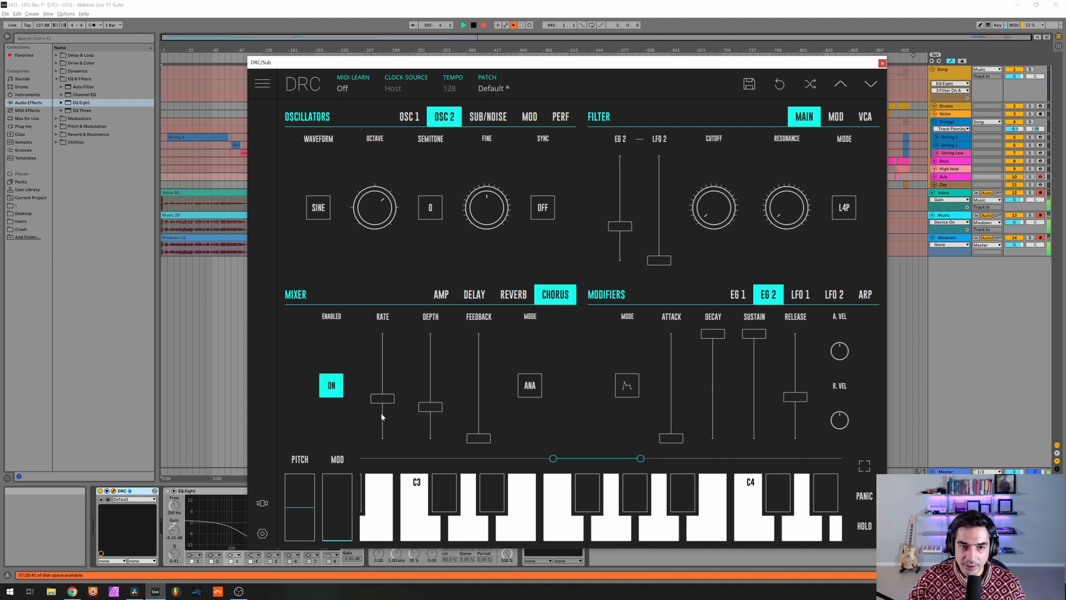
click(382, 420)
drag(382, 417, 373, 423)
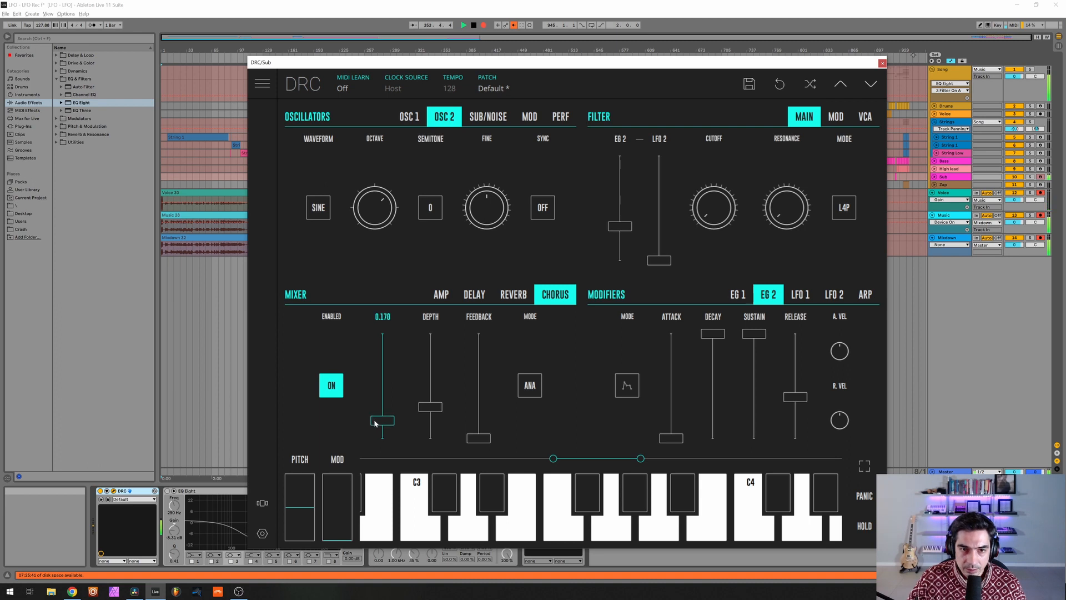
drag(372, 423, 373, 423)
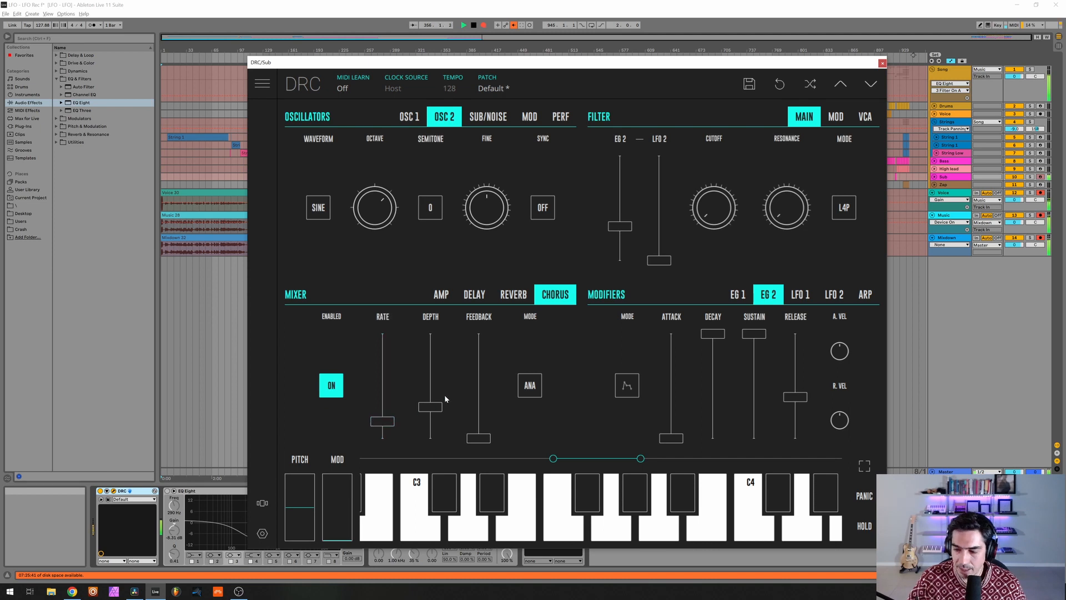
drag(430, 382, 424, 392)
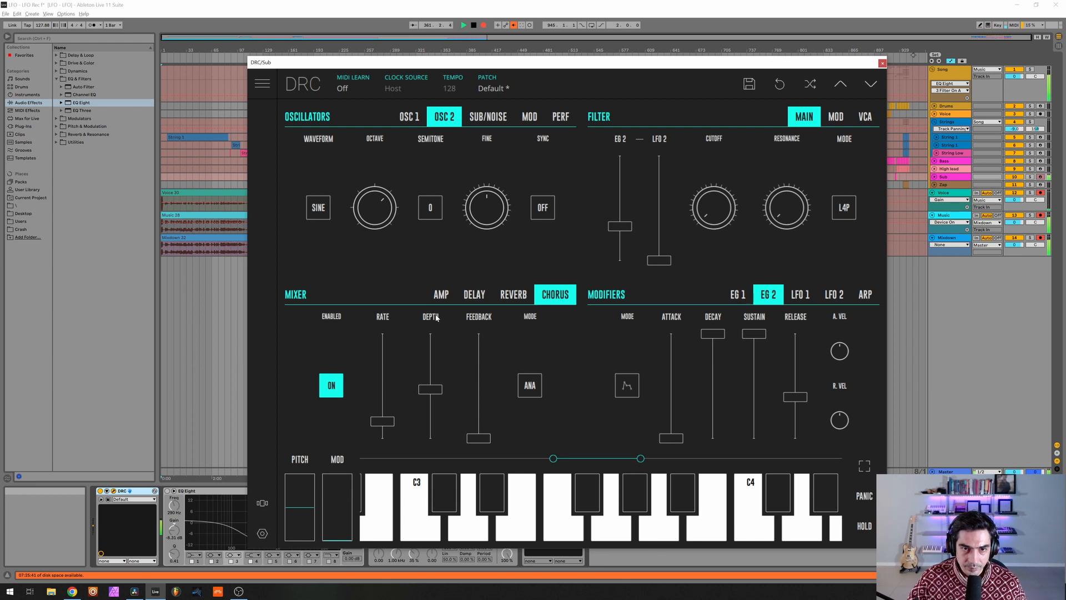
Turn the Sub track's EQ Eight, Saturator and DLYM effects back on and review the DLYM settings.
click(883, 64)
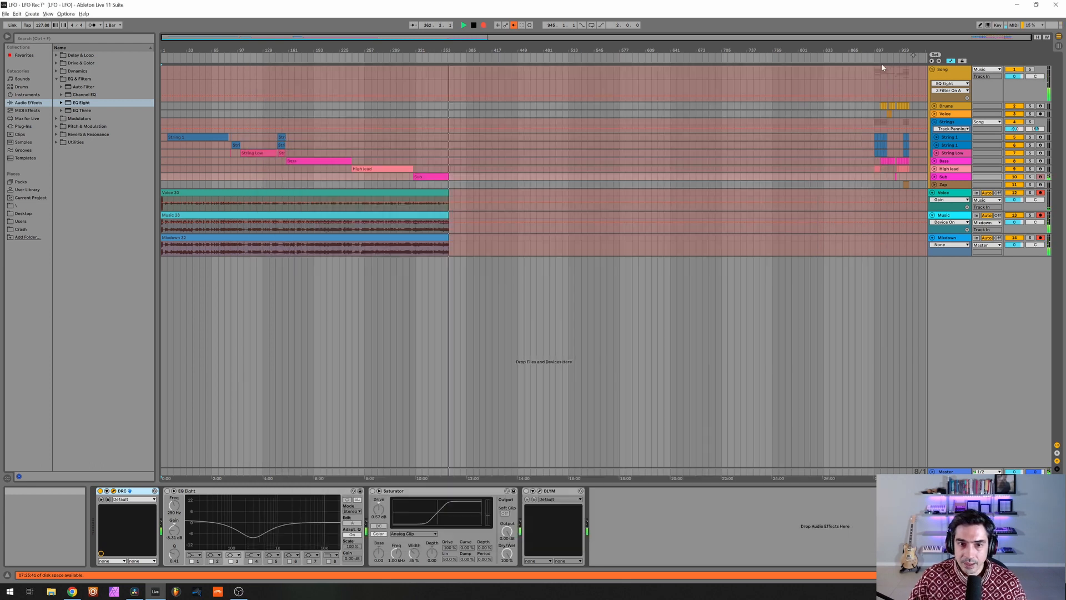
click(207, 514)
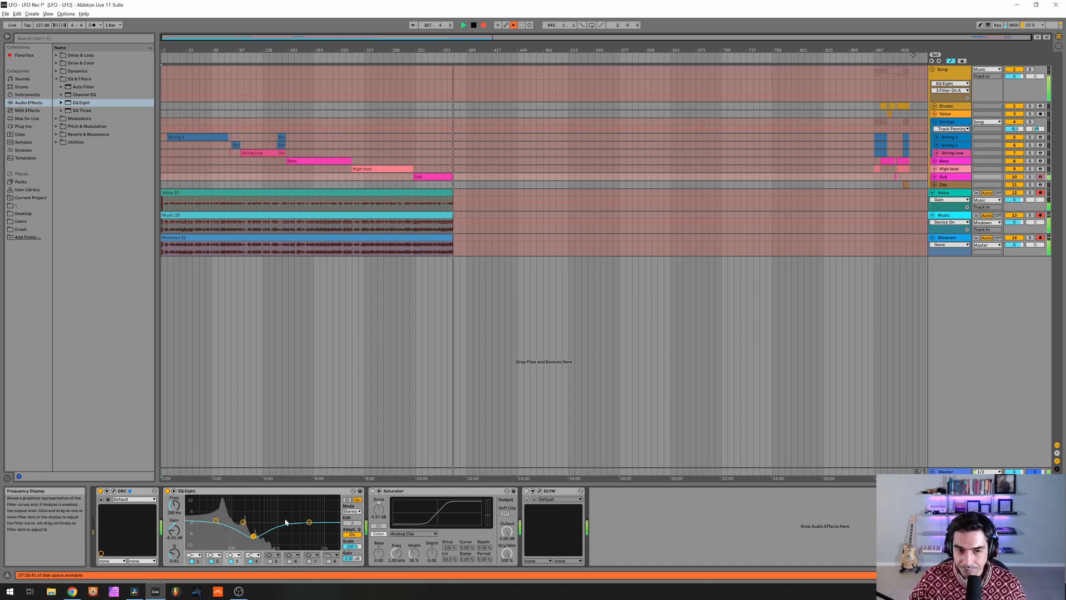
click(372, 491)
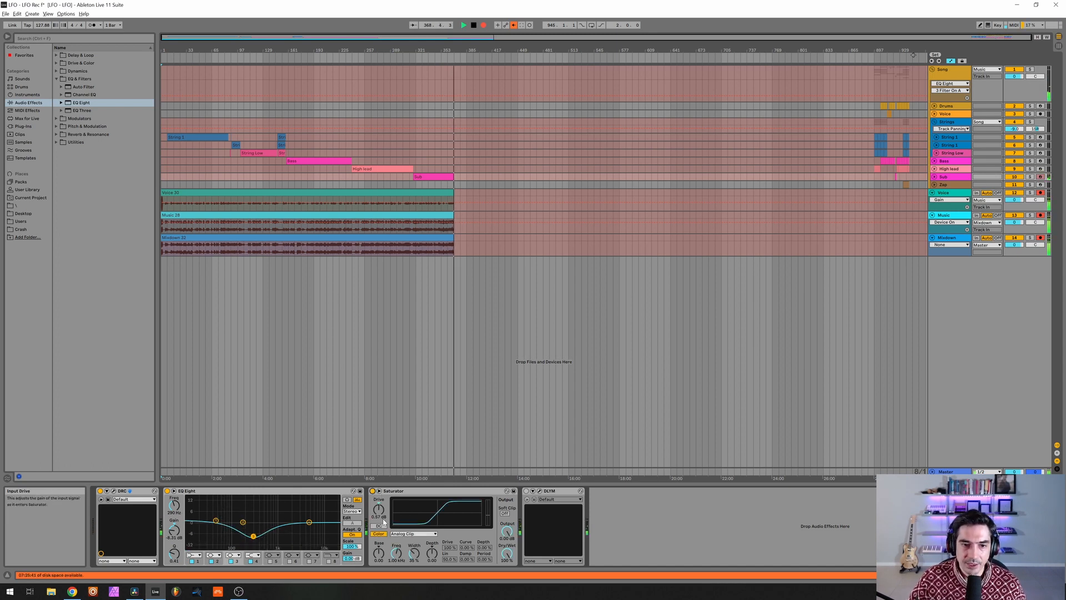
click(526, 492)
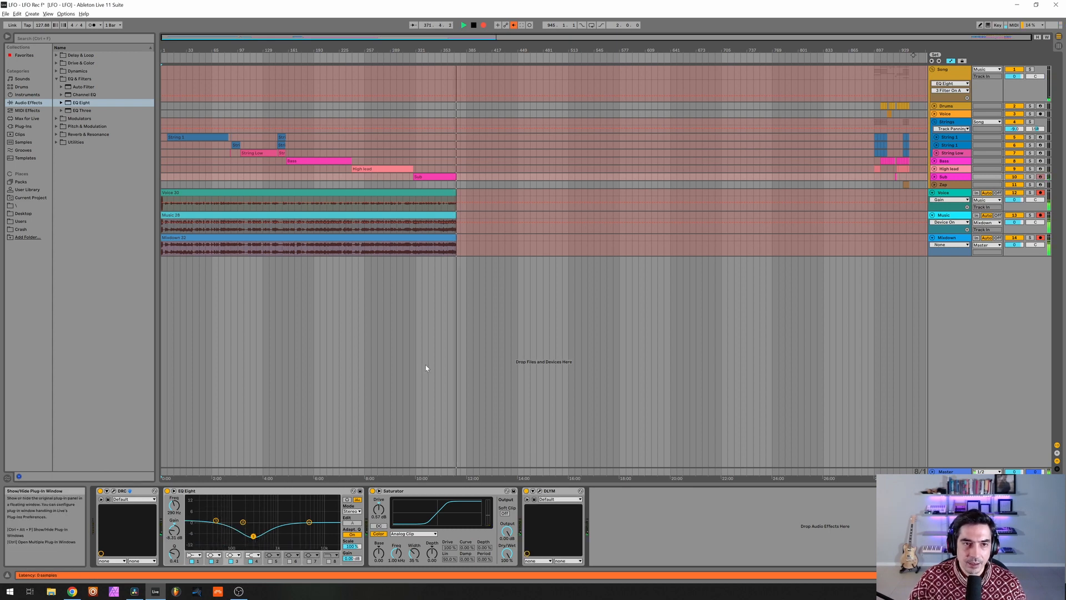
click(541, 491)
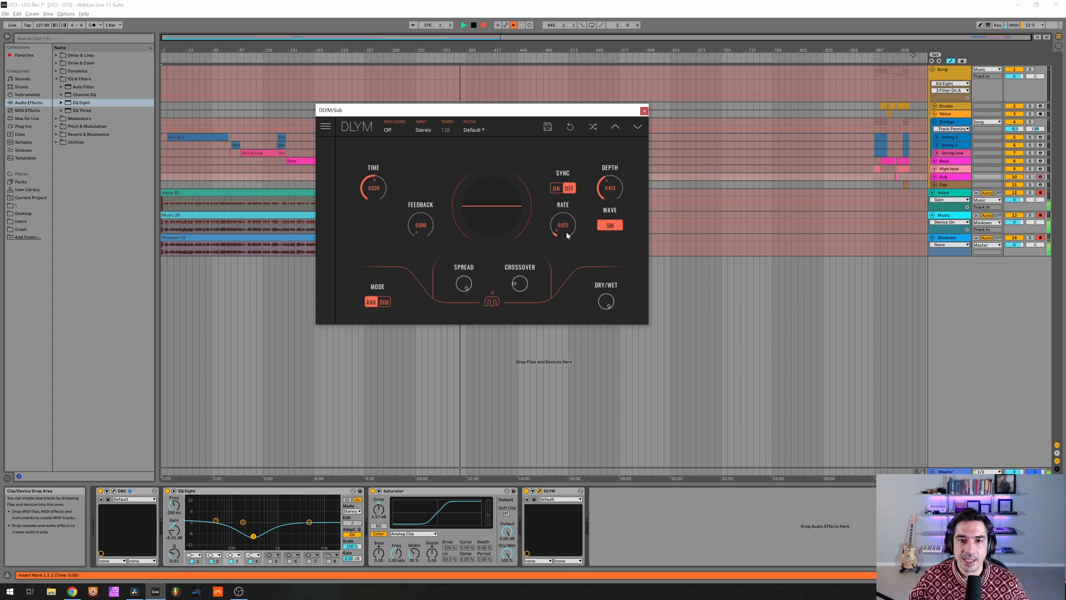
click(644, 112)
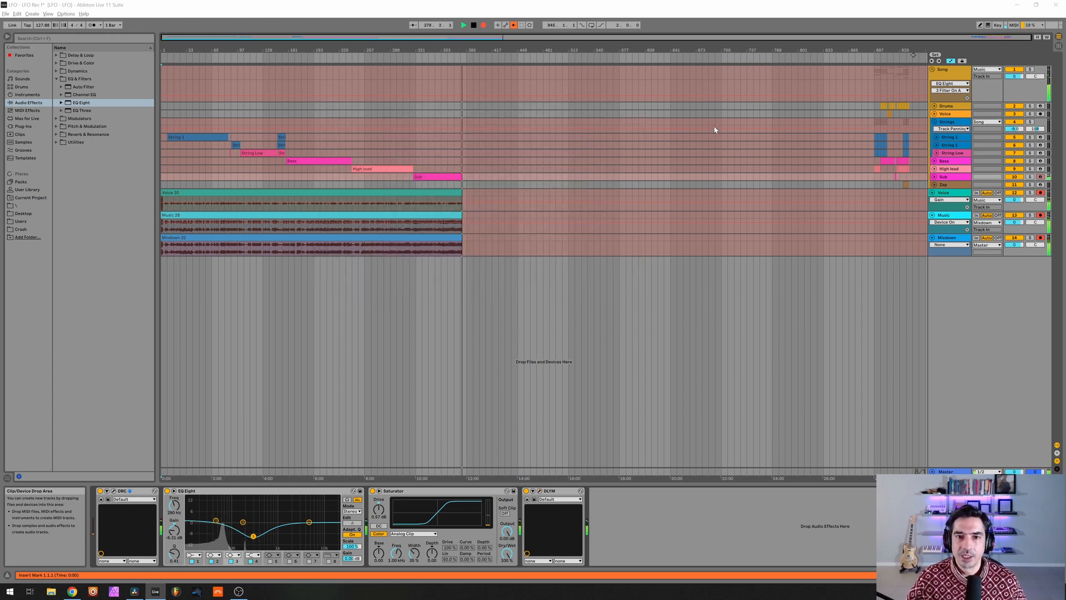
Bypass the Zap track's EQ Eight and load the factory Default patch in its DRC synth.
click(944, 185)
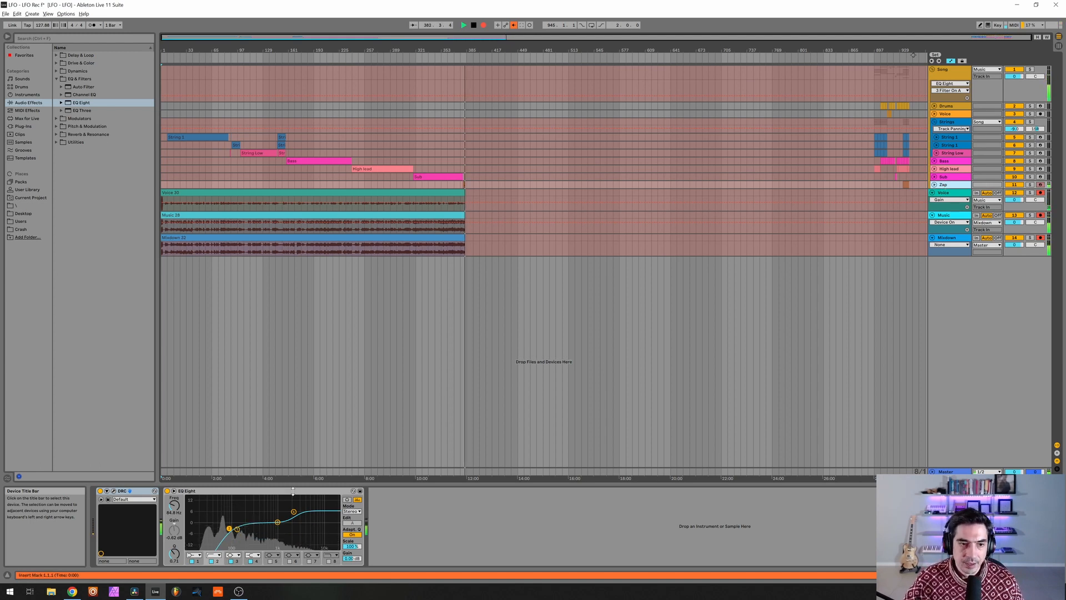
click(167, 492)
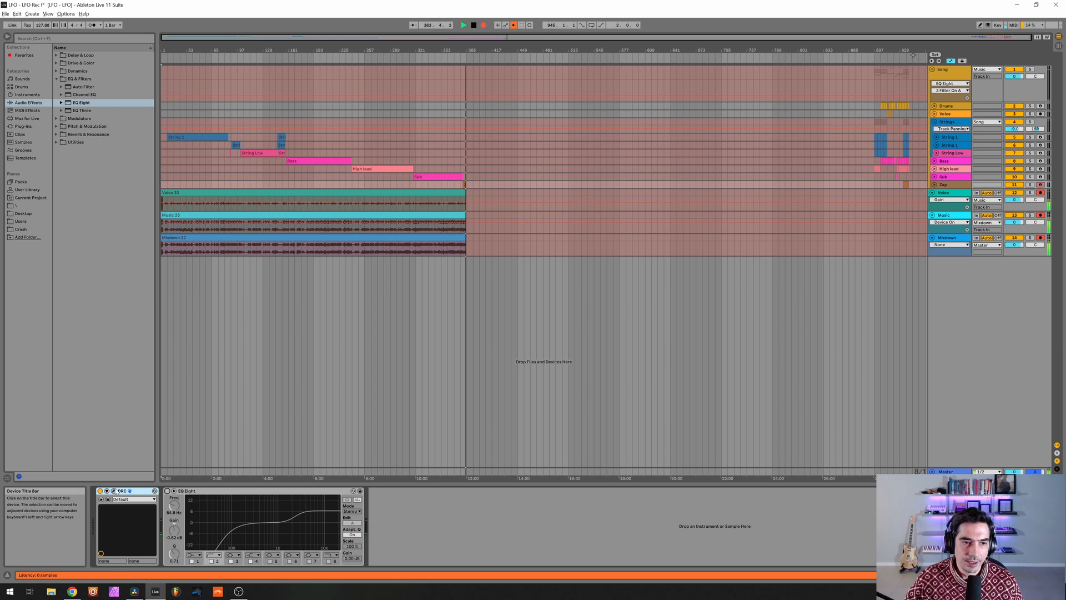
key(ctrl+alt+p)
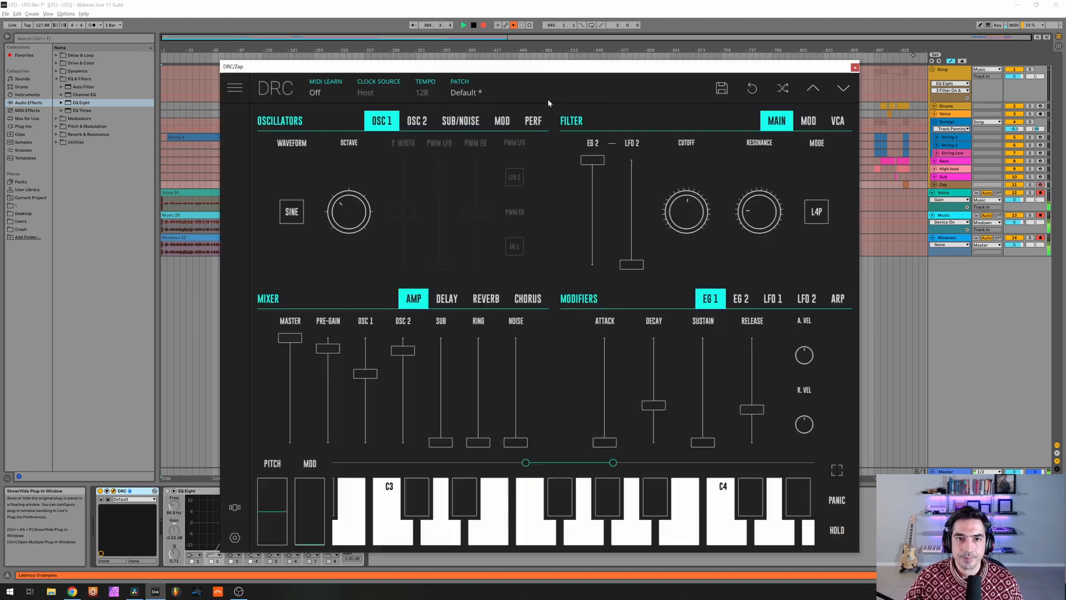
click(506, 99)
click(433, 153)
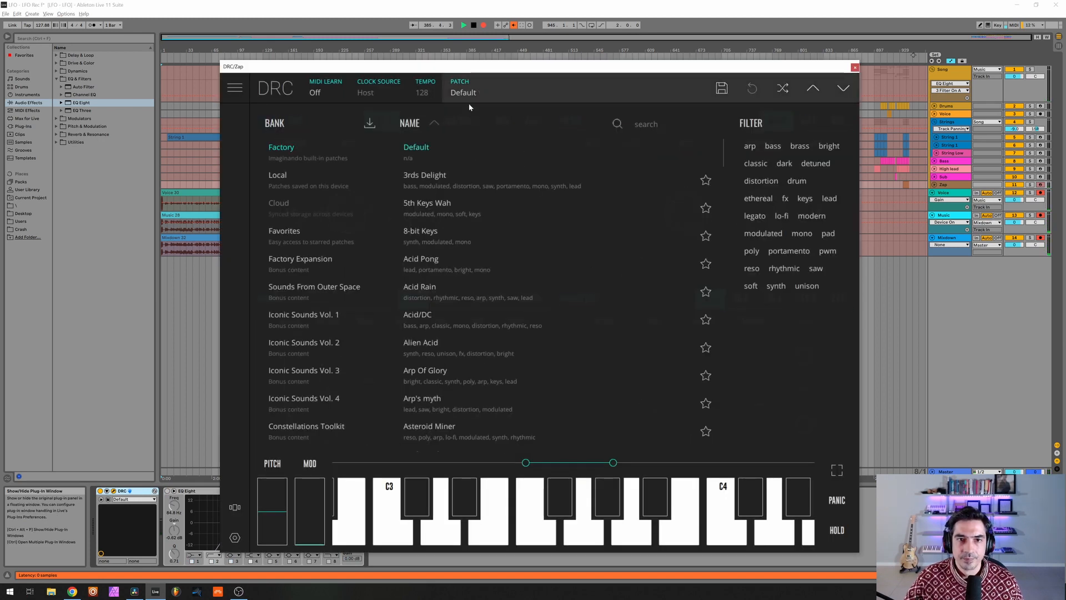
click(487, 99)
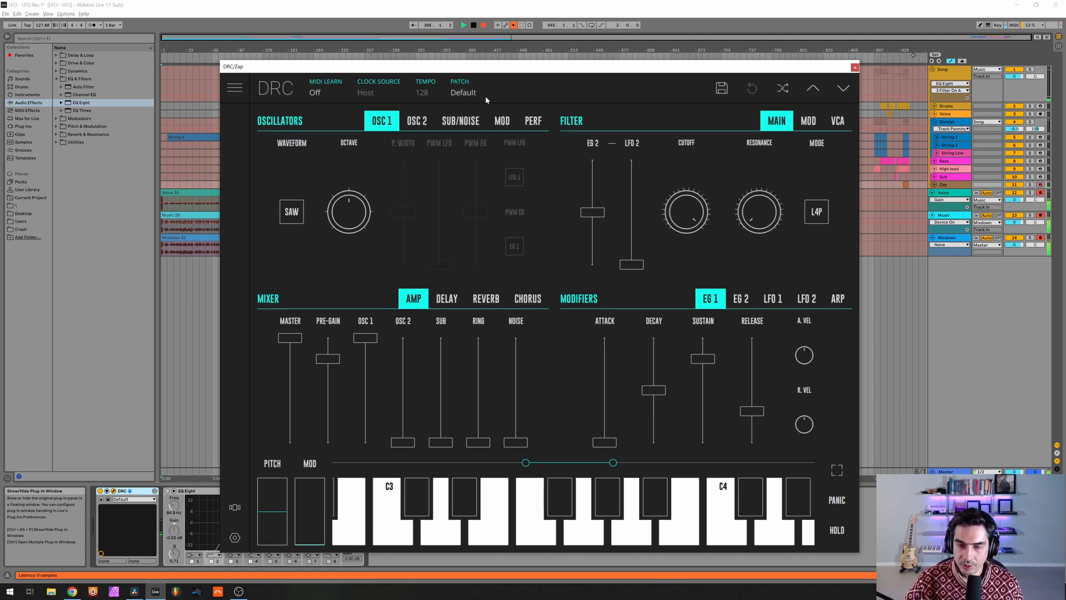
Set the Zap's oscillator 1 to octave -1 with a sine waveform.
drag(349, 214, 344, 255)
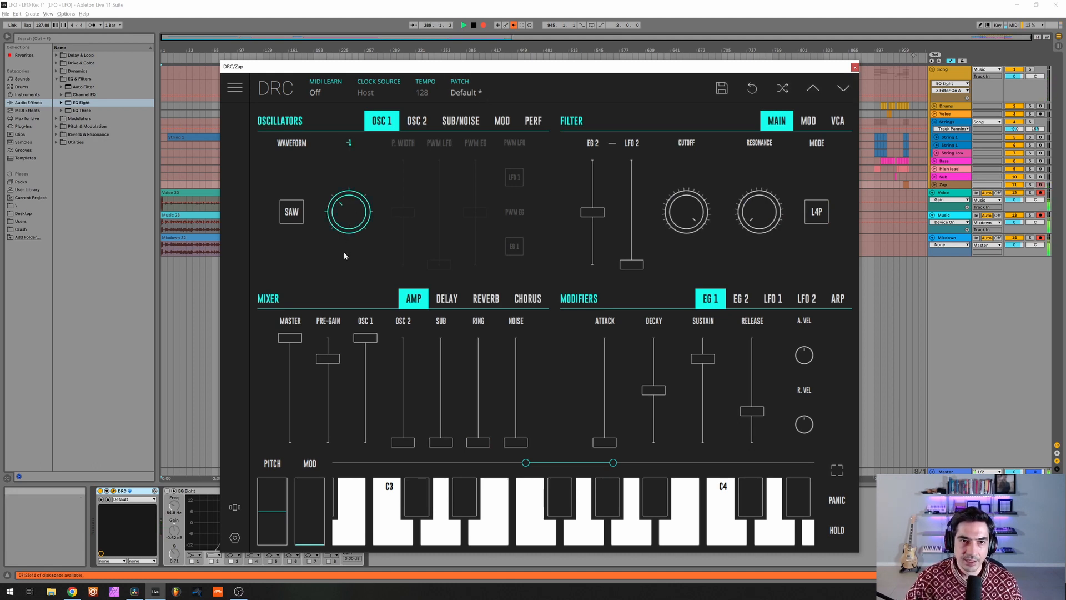
click(291, 212)
scroll(292, 256, down, 1)
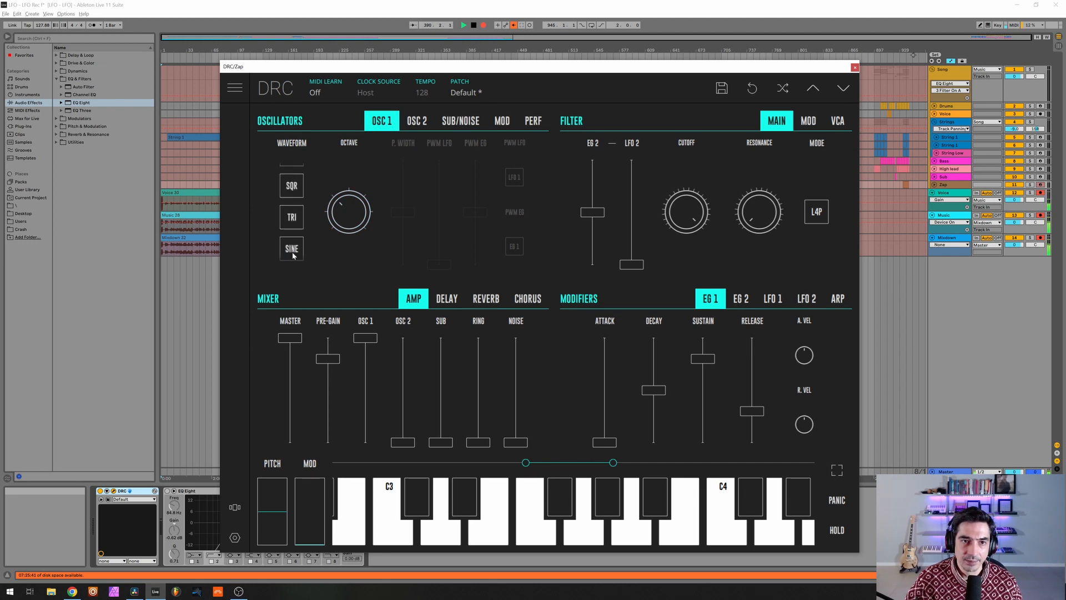
click(292, 249)
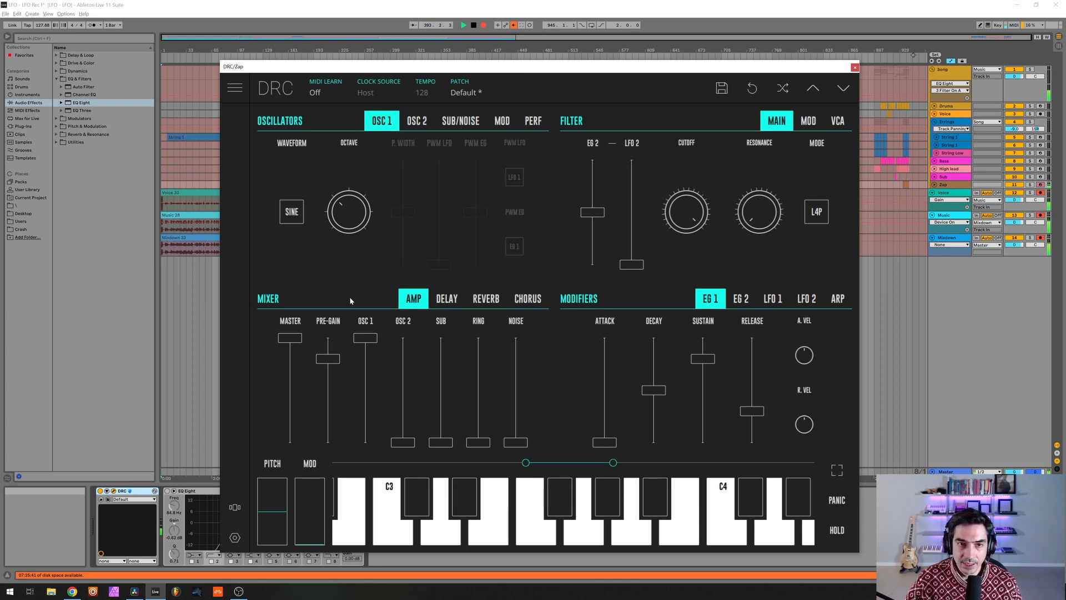
Raise the Zap's oscillator 2 level to maximum, lower its octave and set its waveform to sine.
drag(401, 355, 406, 288)
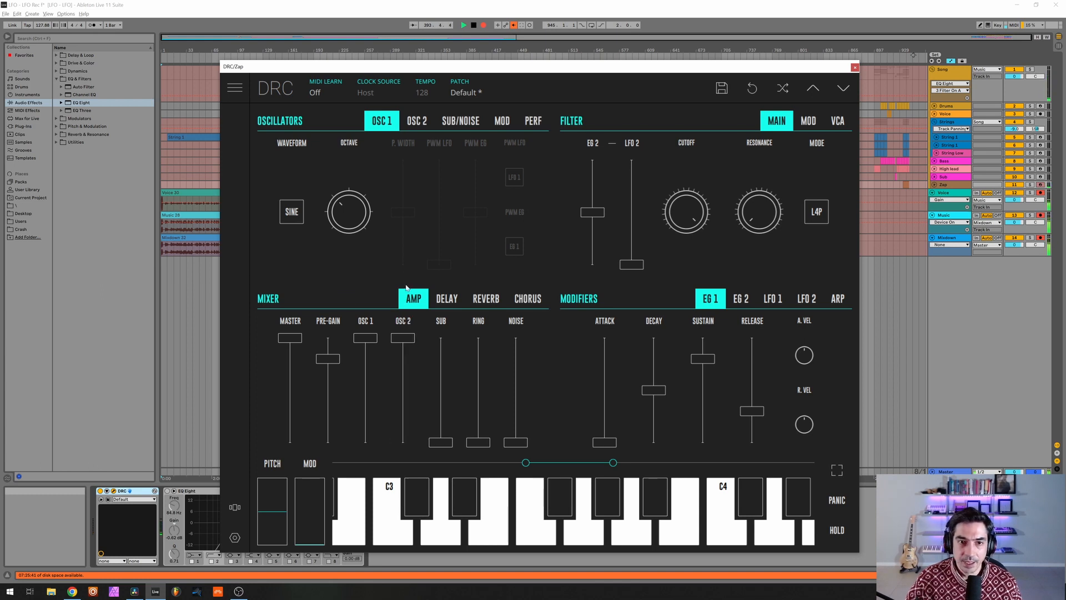
click(414, 123)
drag(354, 211, 338, 243)
click(297, 220)
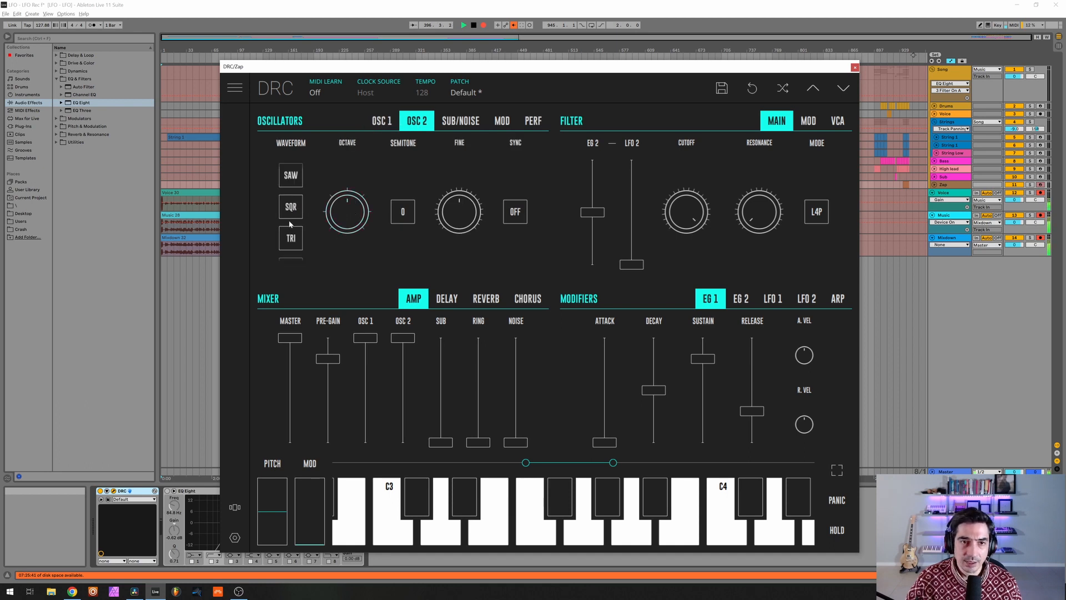
scroll(293, 247, down, 1)
click(291, 249)
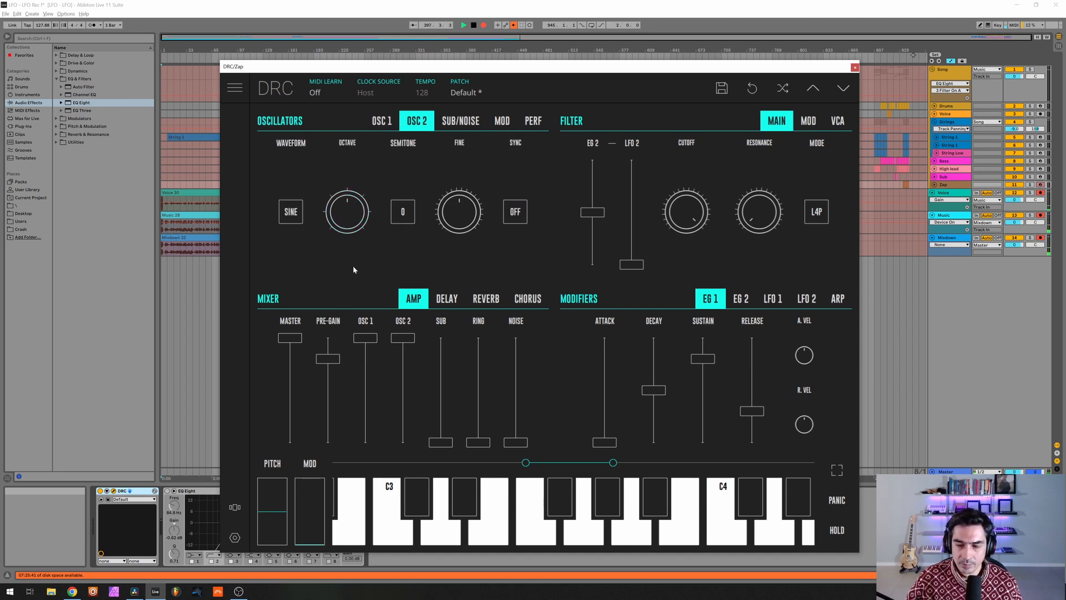
Exclude oscillator 2 from the Zap's pitch modulation and raise the EG 2 modulation range and amount.
click(502, 121)
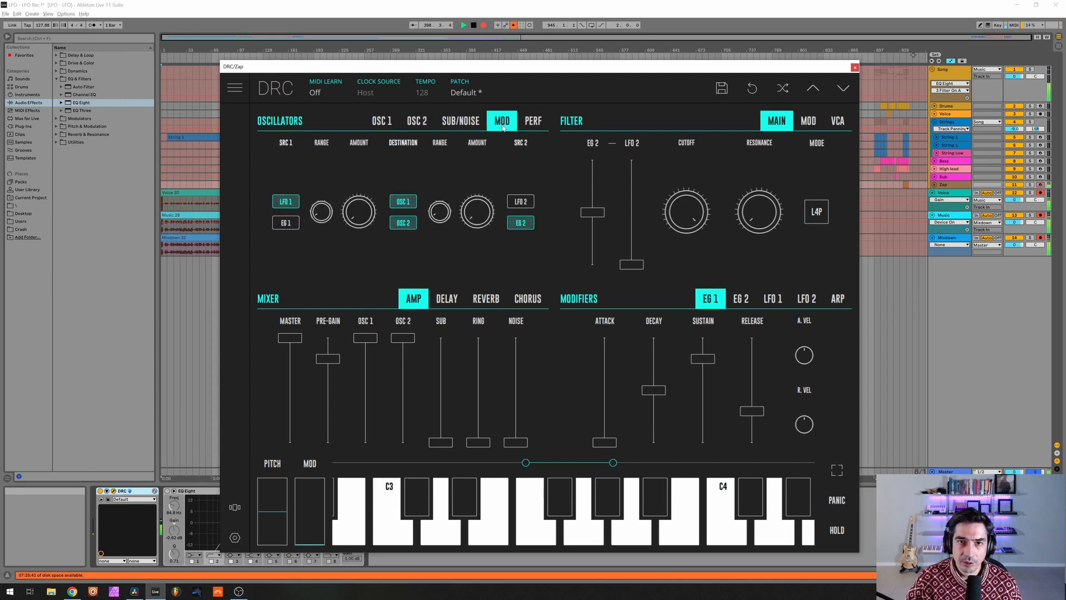
click(401, 225)
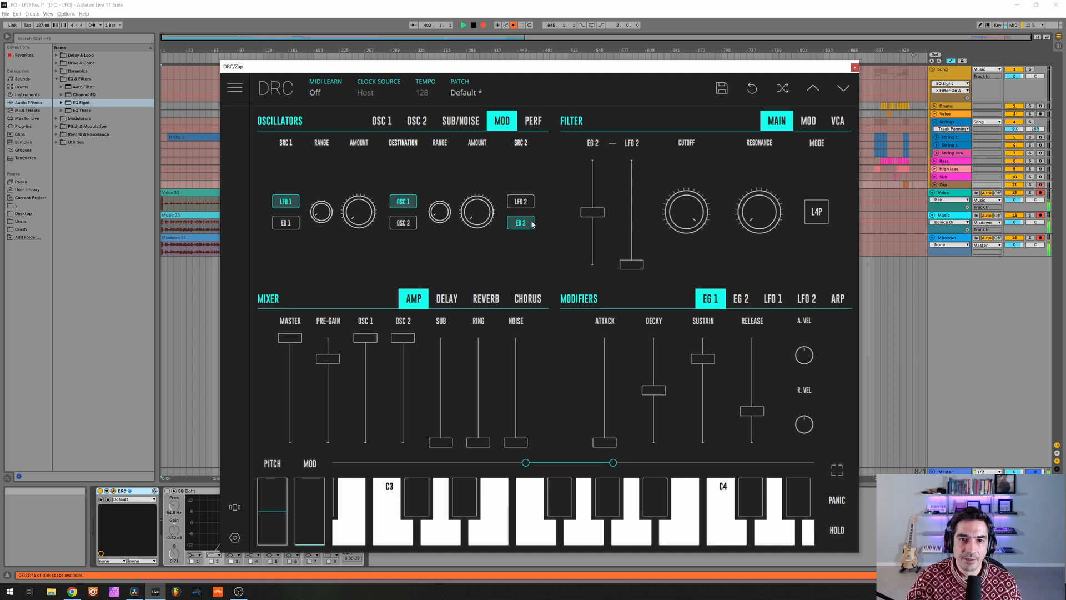
drag(441, 217, 420, 2)
click(482, 218)
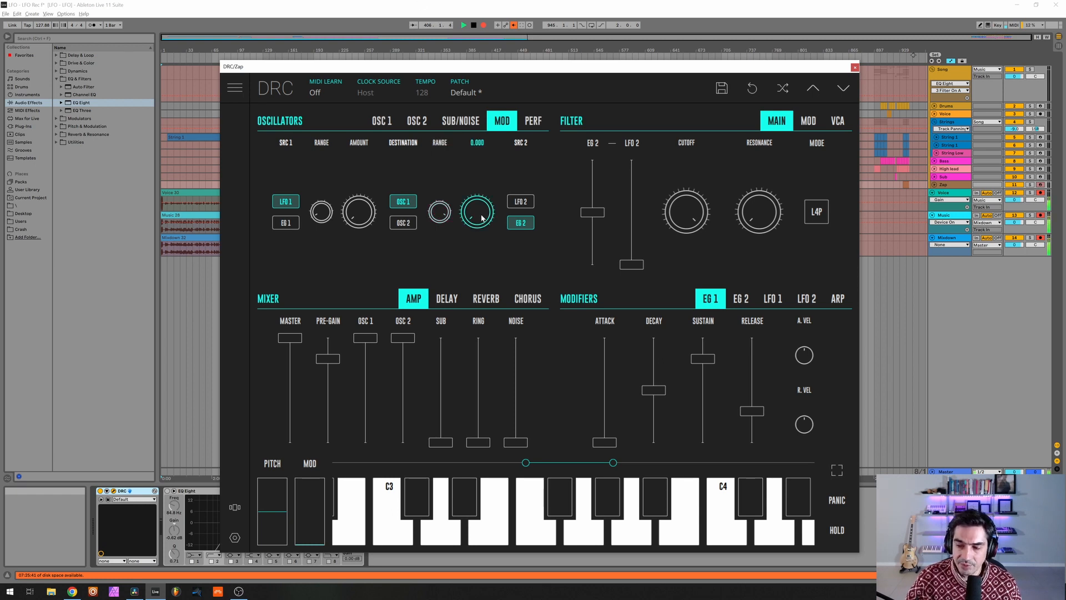
drag(482, 218, 478, 61)
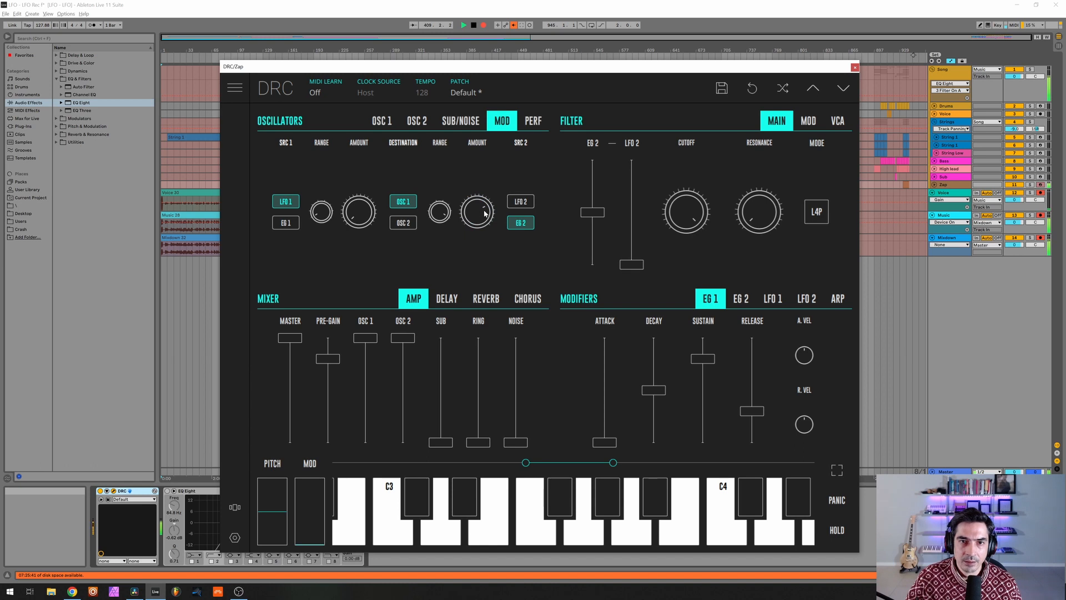
drag(492, 207, 487, 213)
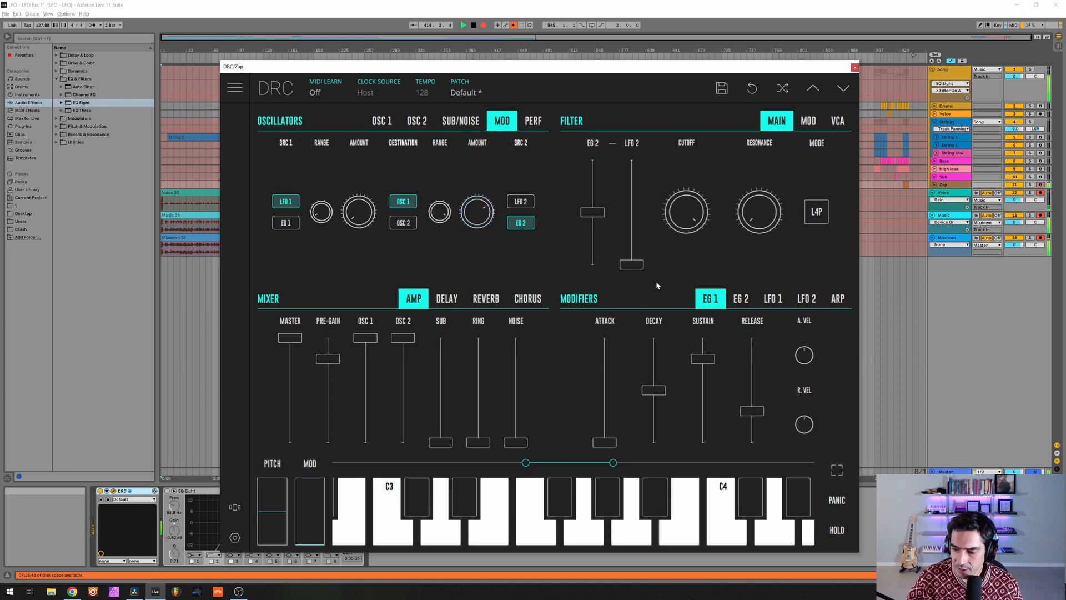
Set the Zap filter's EG 2 amount to maximum, cutoff to about halfway and resonance to about a quarter.
drag(597, 213, 603, 151)
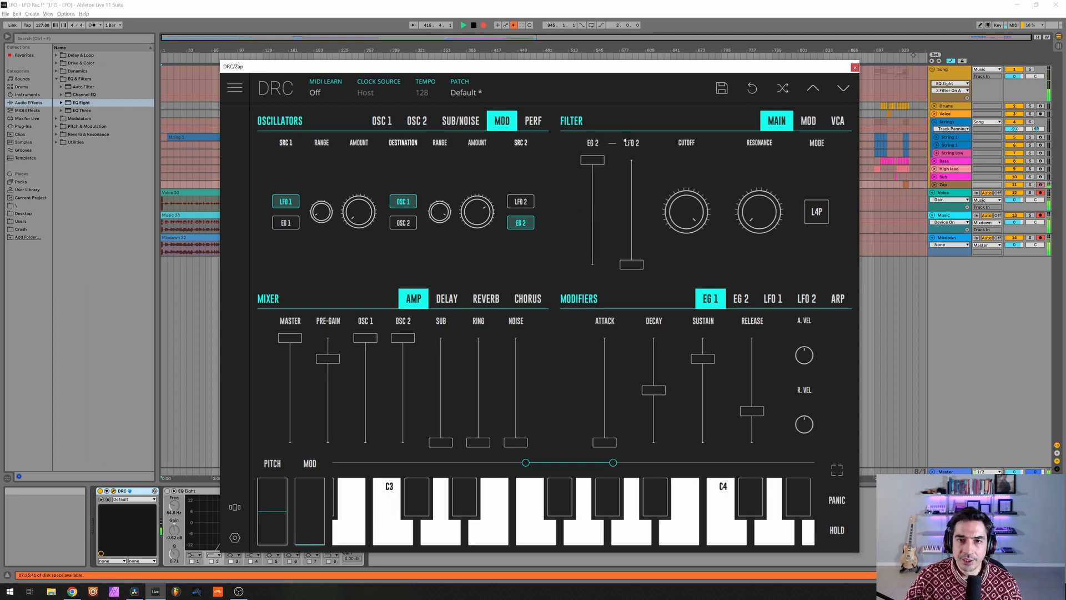
mouse_move(686, 220)
mouse_down()
mouse_move(684, 232)
mouse_move(679, 224)
mouse_up()
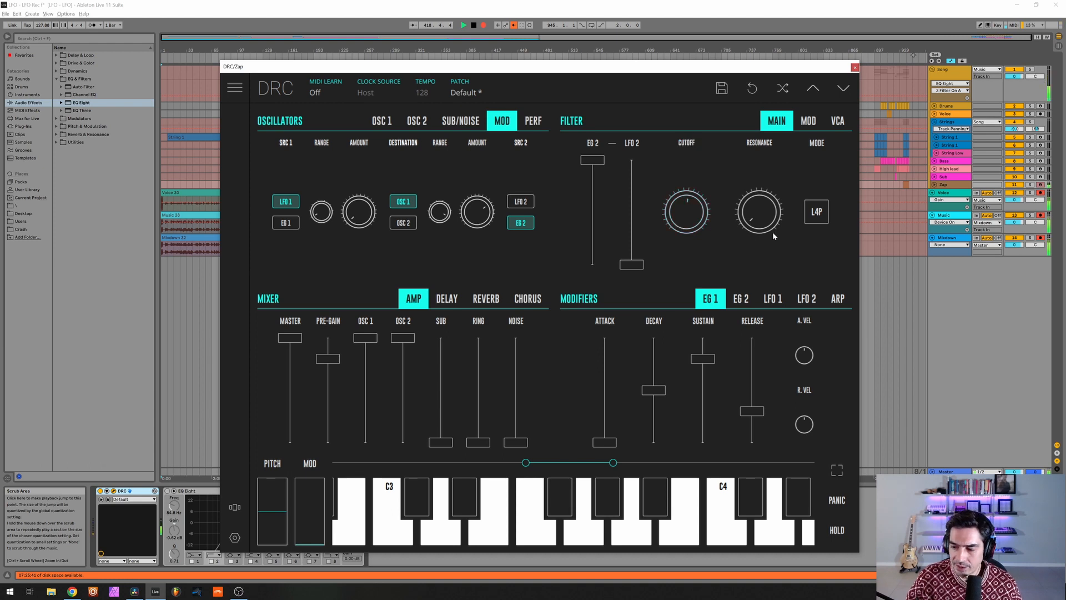
drag(778, 225, 756, 186)
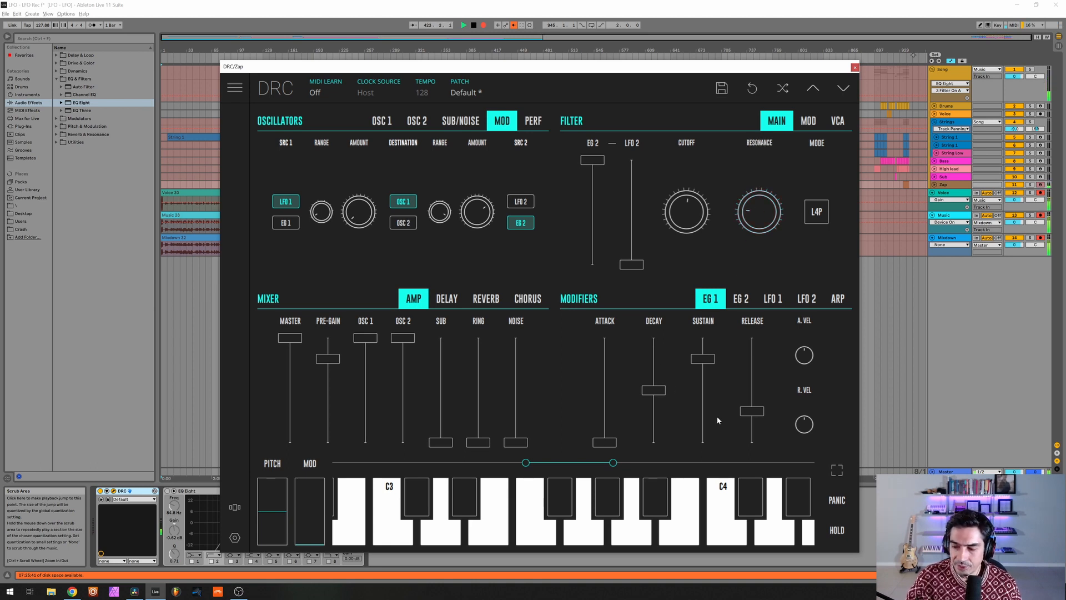
Set the Zap's EG 1 sustain to zero, decay to about 0.36 and release to about 0.3.
drag(703, 433, 703, 448)
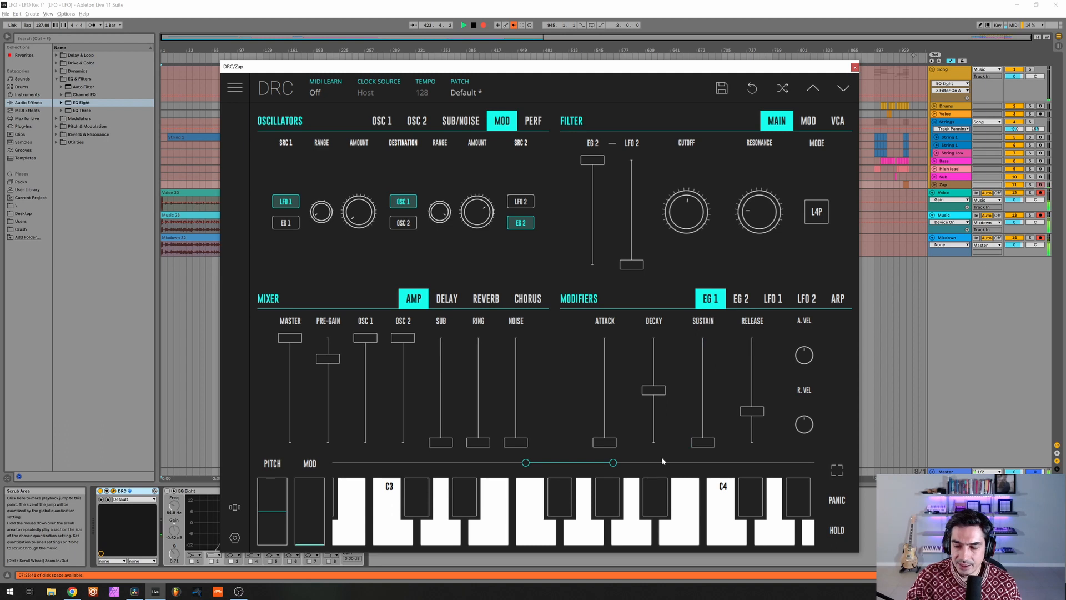
click(655, 414)
drag(655, 414, 676, 405)
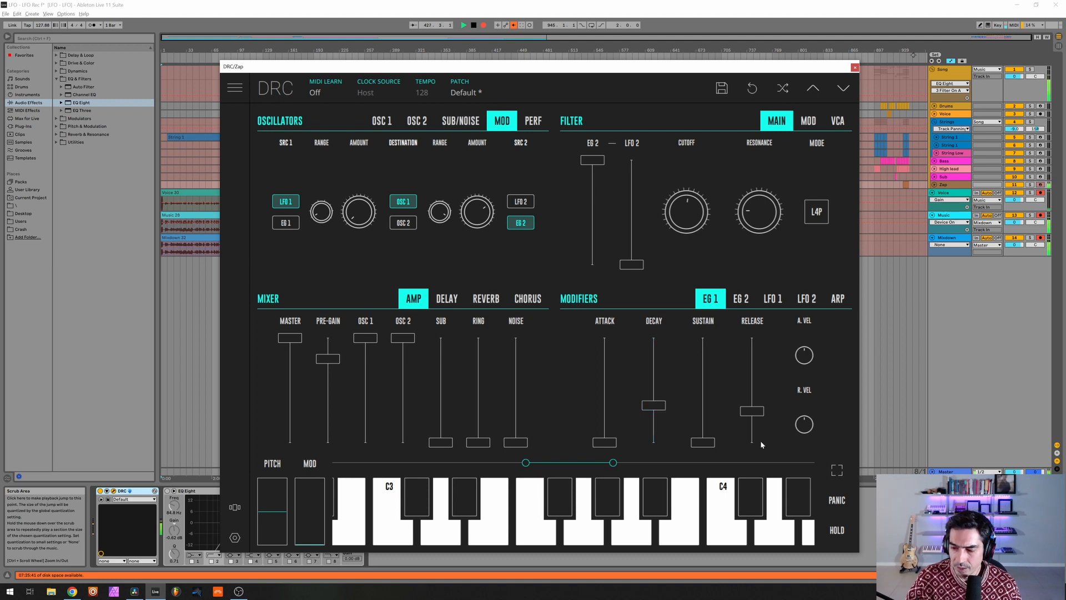
mouse_move(755, 419)
mouse_down()
mouse_move(771, 395)
mouse_move(758, 411)
mouse_up()
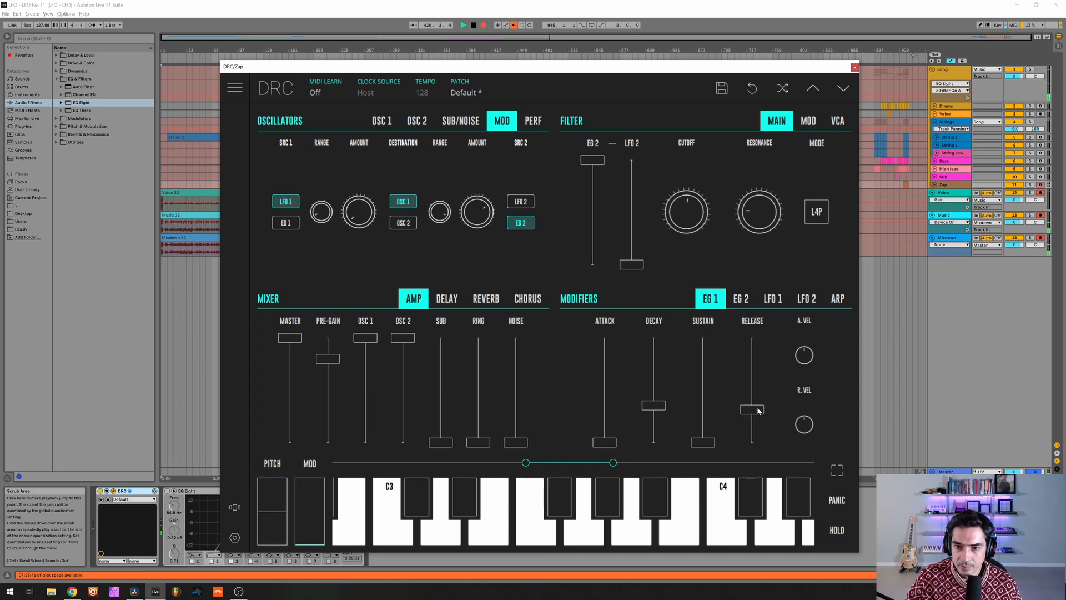
Set the Zap's EG 2 sustain to zero and decay to about 0.13, and close the synth window.
click(743, 298)
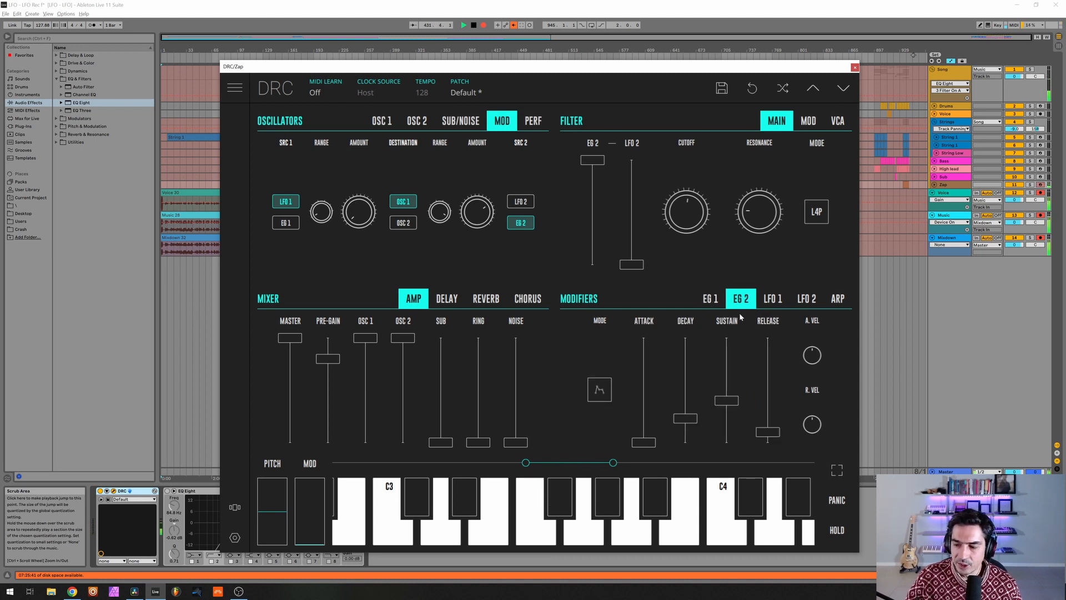
click(724, 443)
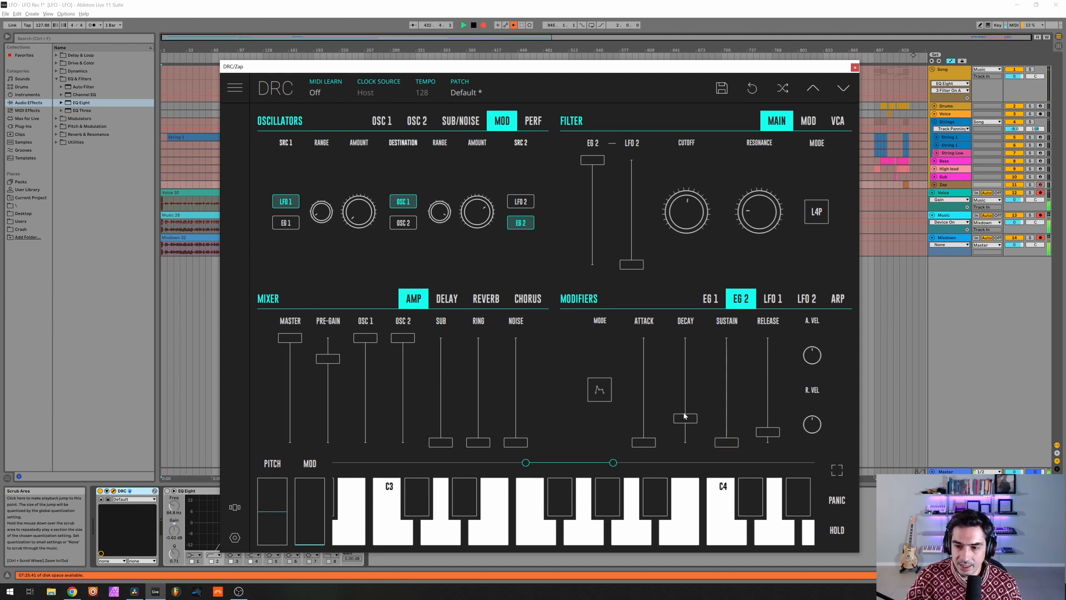
drag(688, 419, 683, 433)
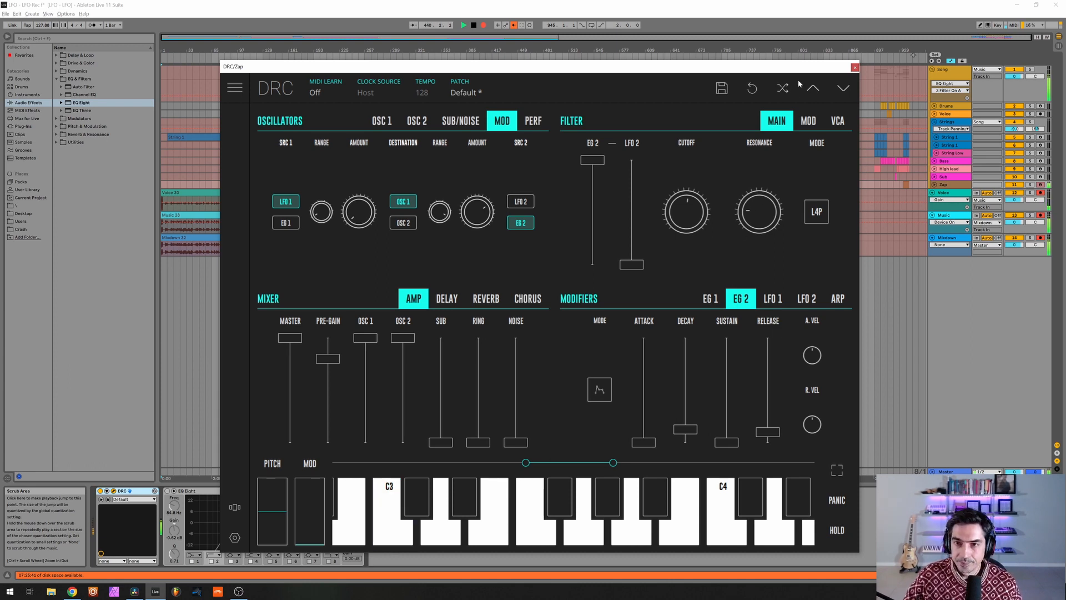
click(854, 67)
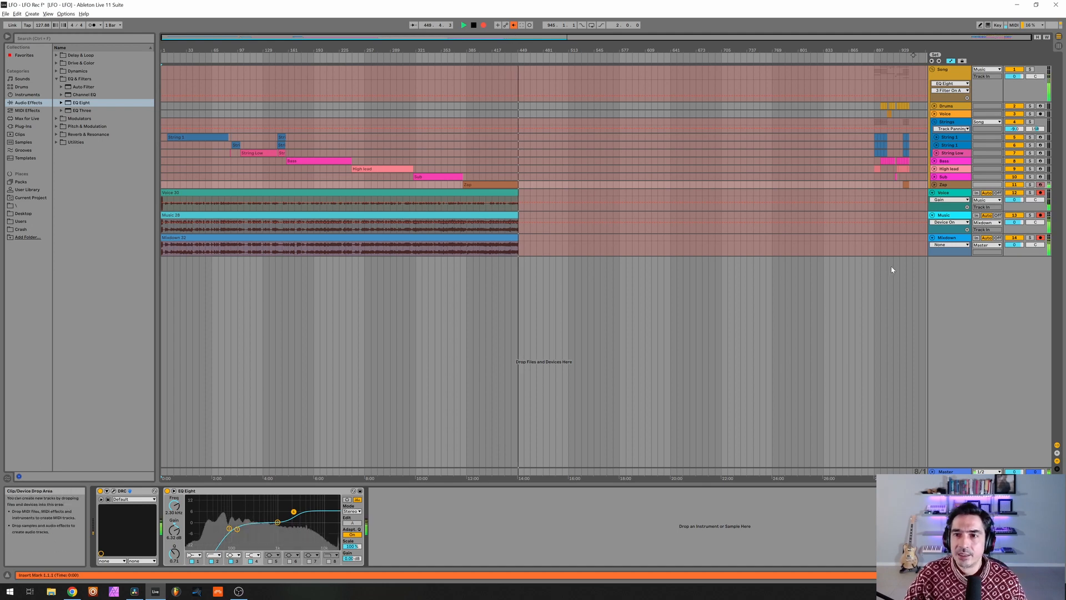
With recording paused, move the song section's clips from bar 897 to bar 465, and resume recording.
click(918, 270)
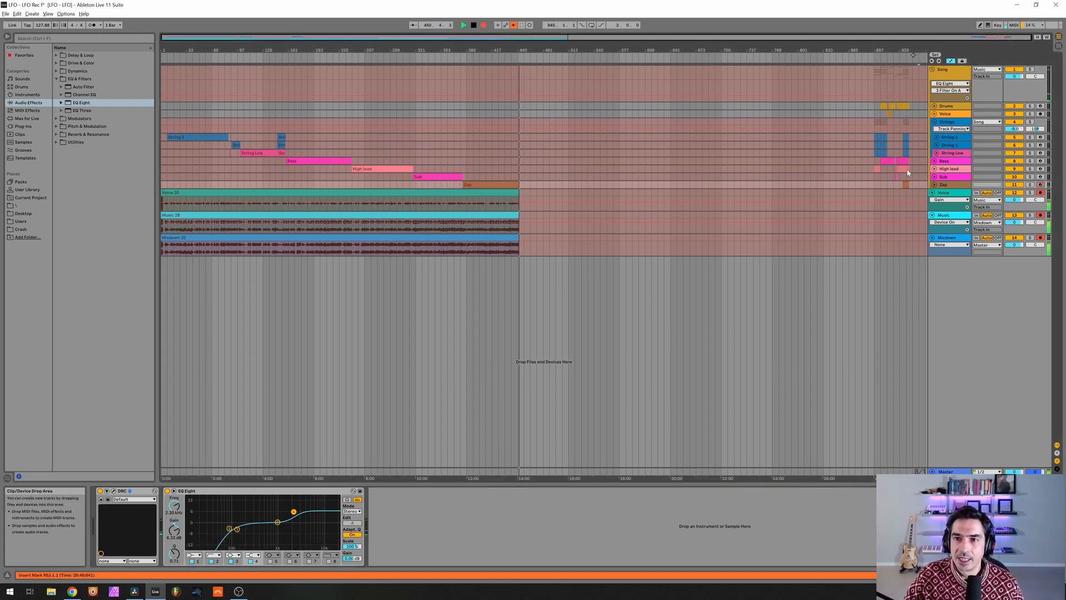
click(485, 26)
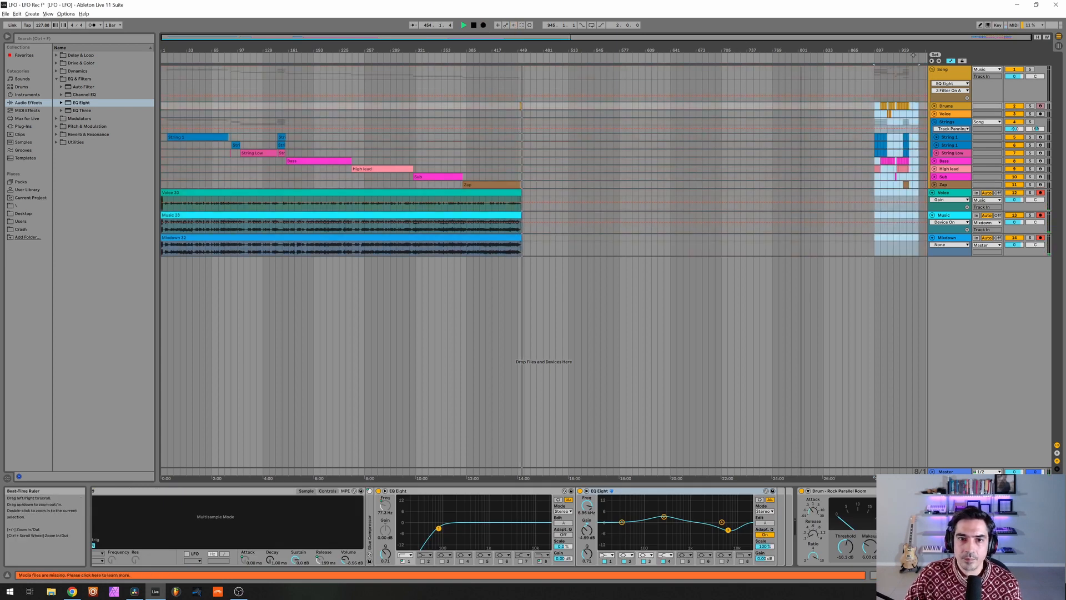
drag(768, 50, 722, 55)
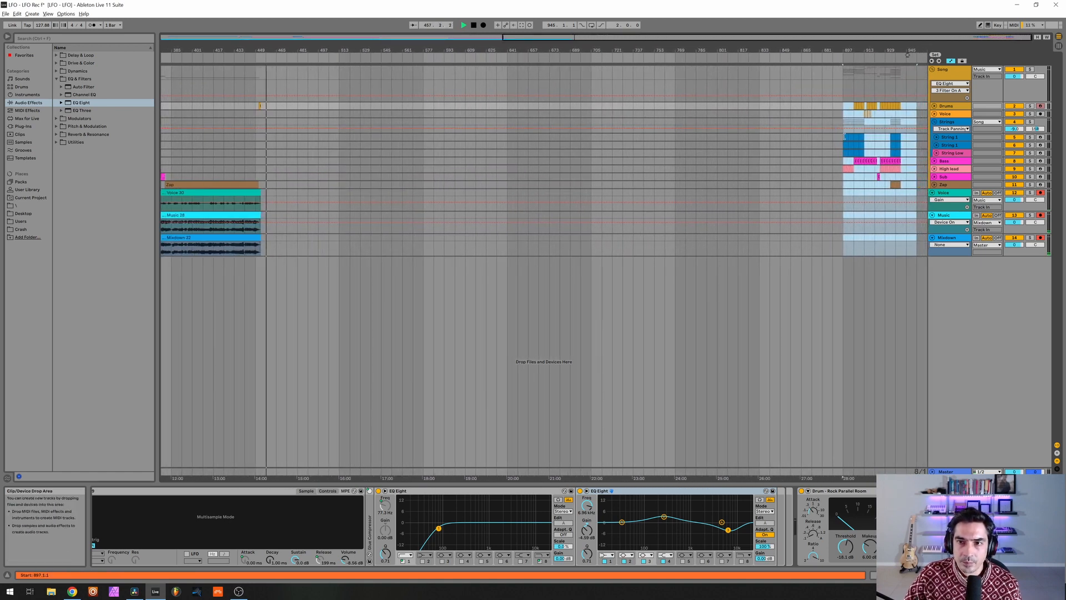
drag(835, 133, 281, 141)
click(485, 26)
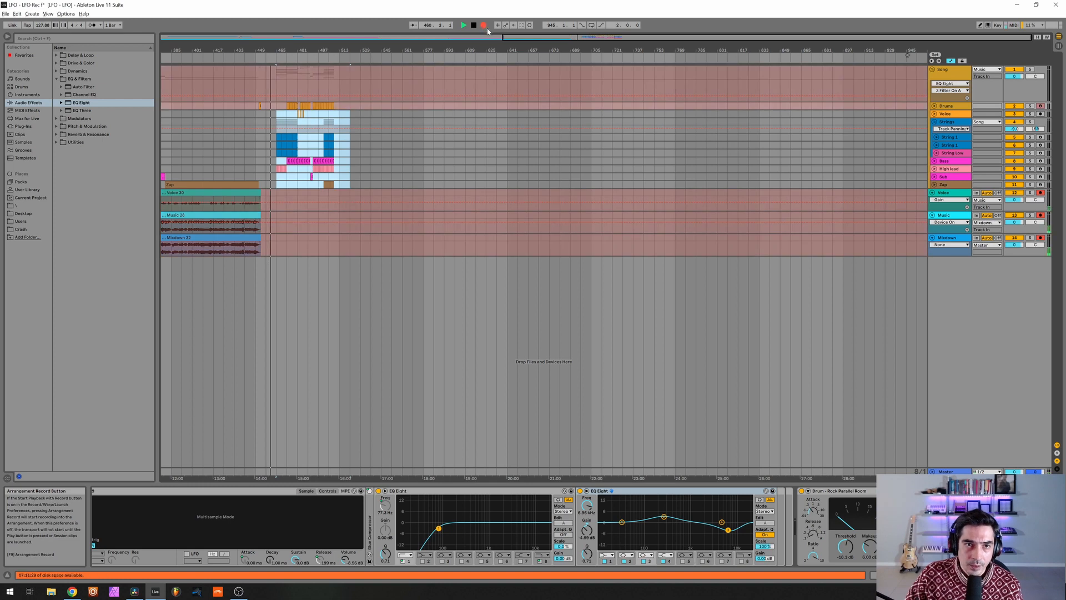
Select the Voice track and disarm it for recording.
click(969, 177)
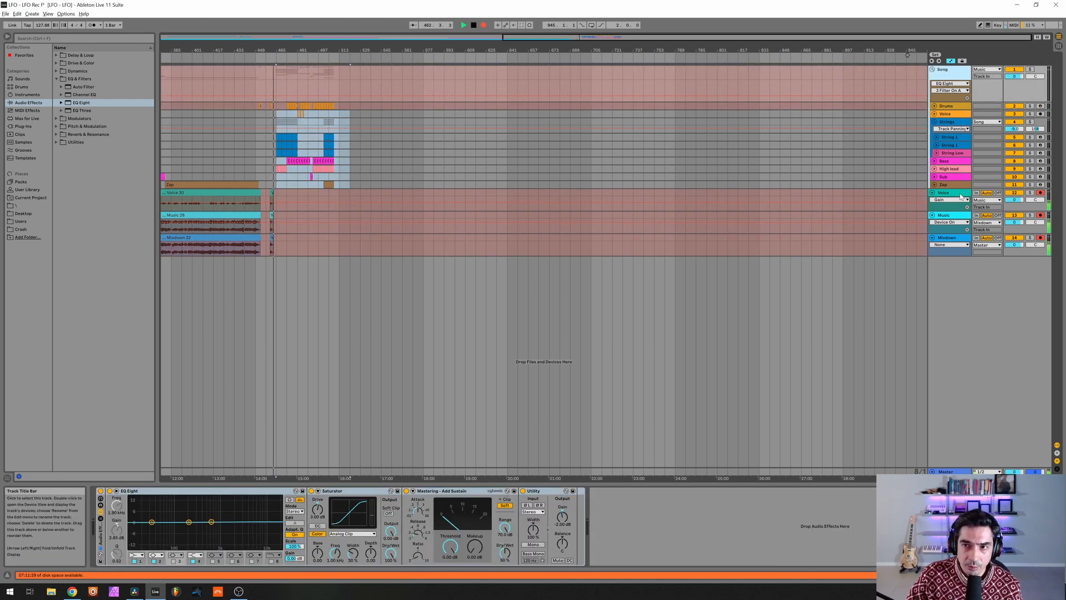
click(960, 194)
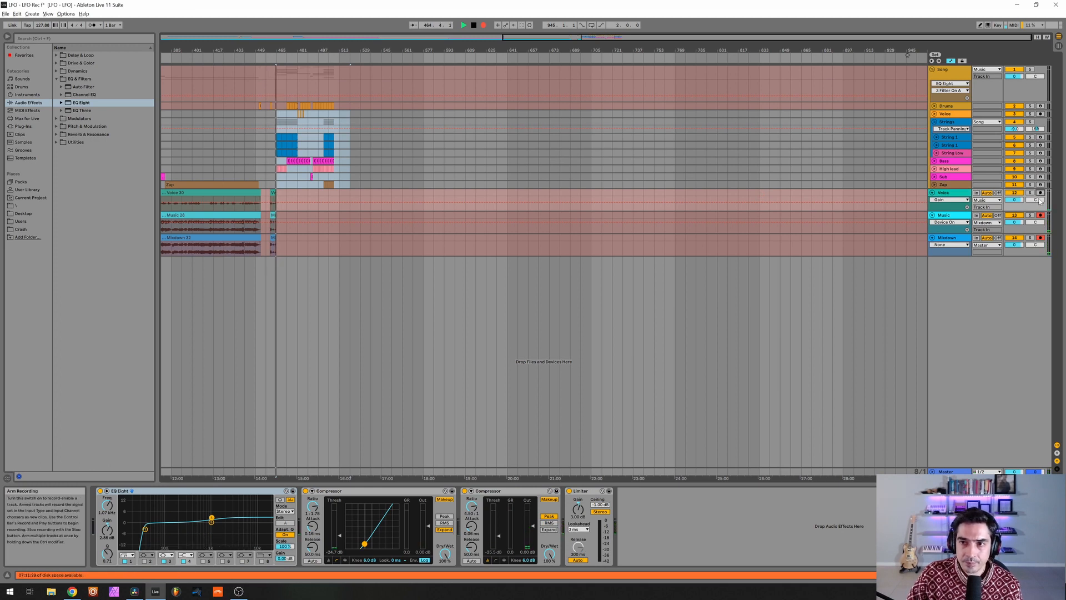
mouse_move(273, 48)
mouse_down()
mouse_move(272, 111)
mouse_move(298, 140)
mouse_move(284, 125)
mouse_up()
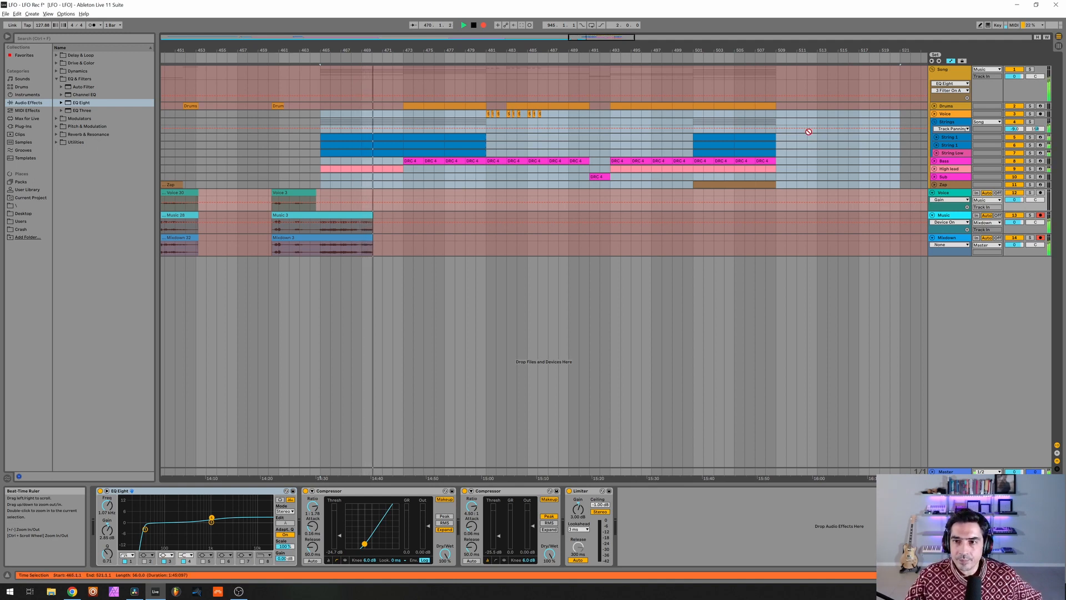
Unfold the High lead track and display its DRC portamento switch automation.
click(935, 169)
click(945, 176)
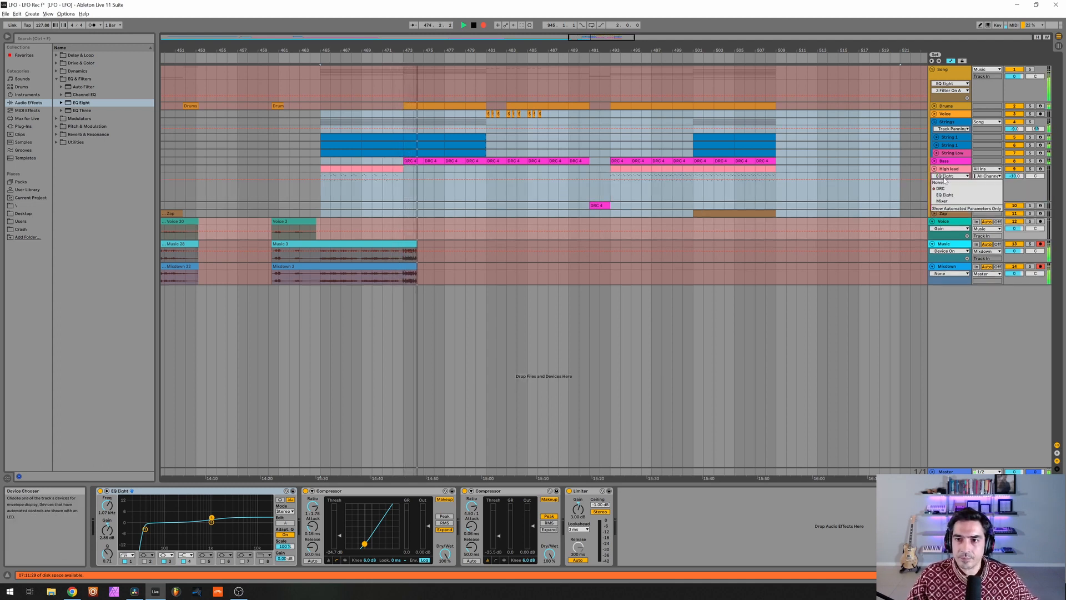
click(943, 189)
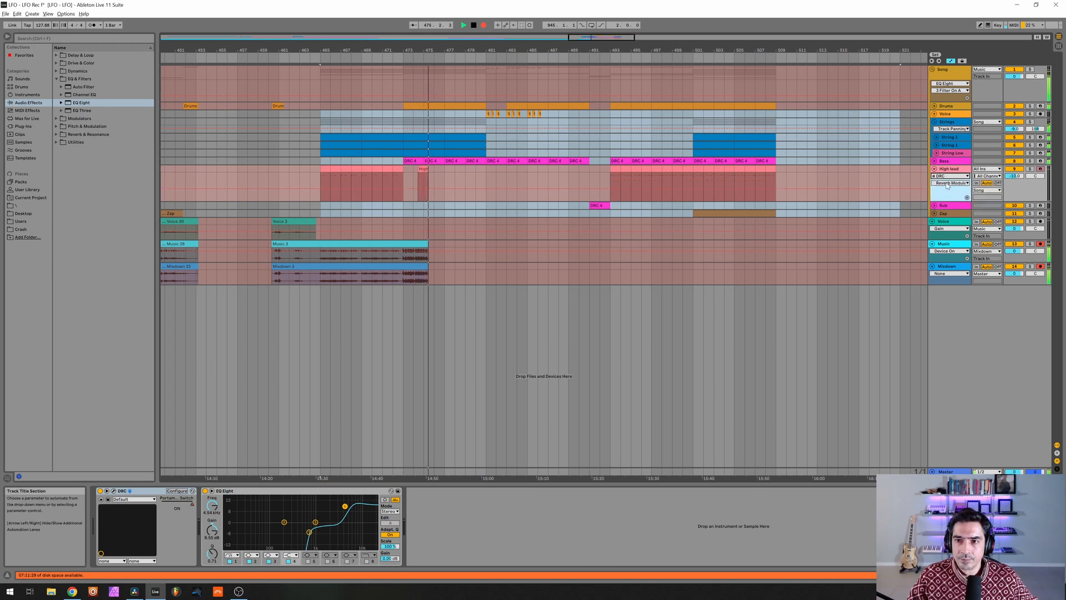
click(947, 183)
click(945, 196)
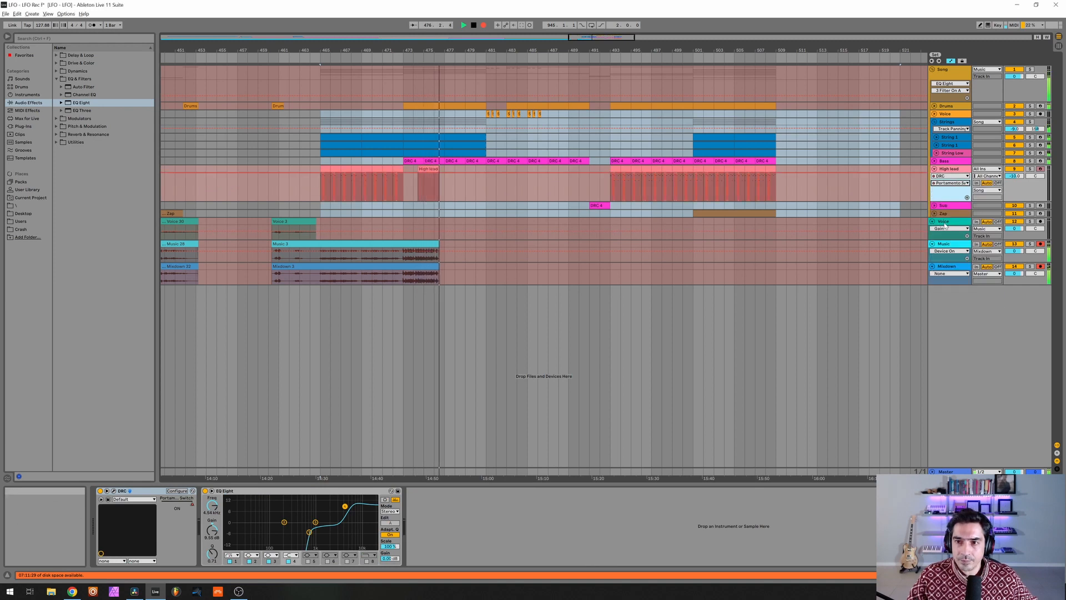
Select the Voice track and arm it for recording again.
click(945, 222)
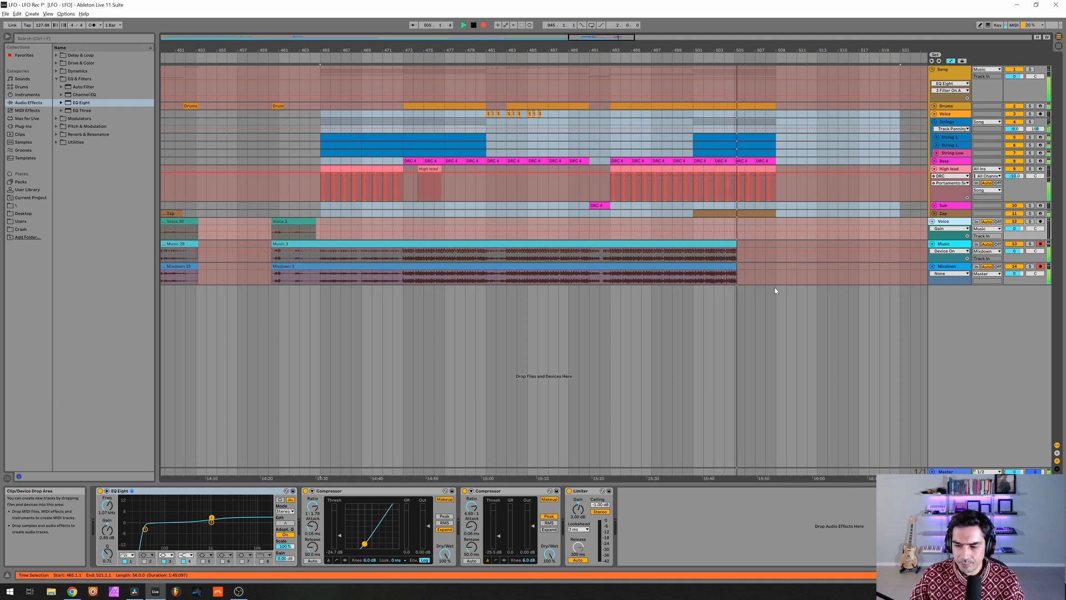
click(1041, 222)
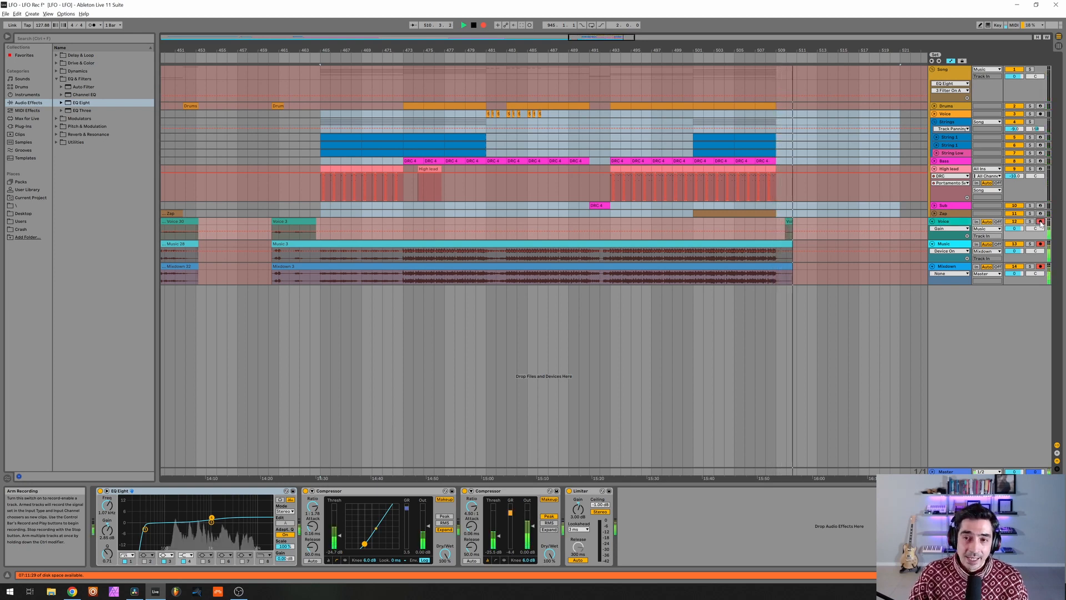